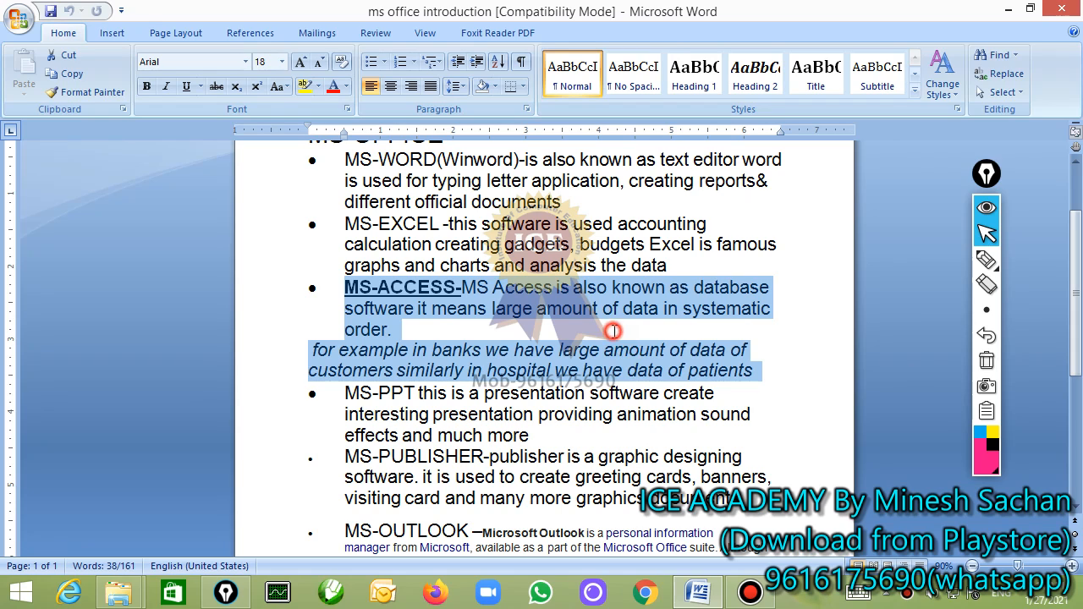
- Search the web for 'play store' in Chrome and open the Google Play website
{"action": "left_click", "coordinate": [611, 329]}
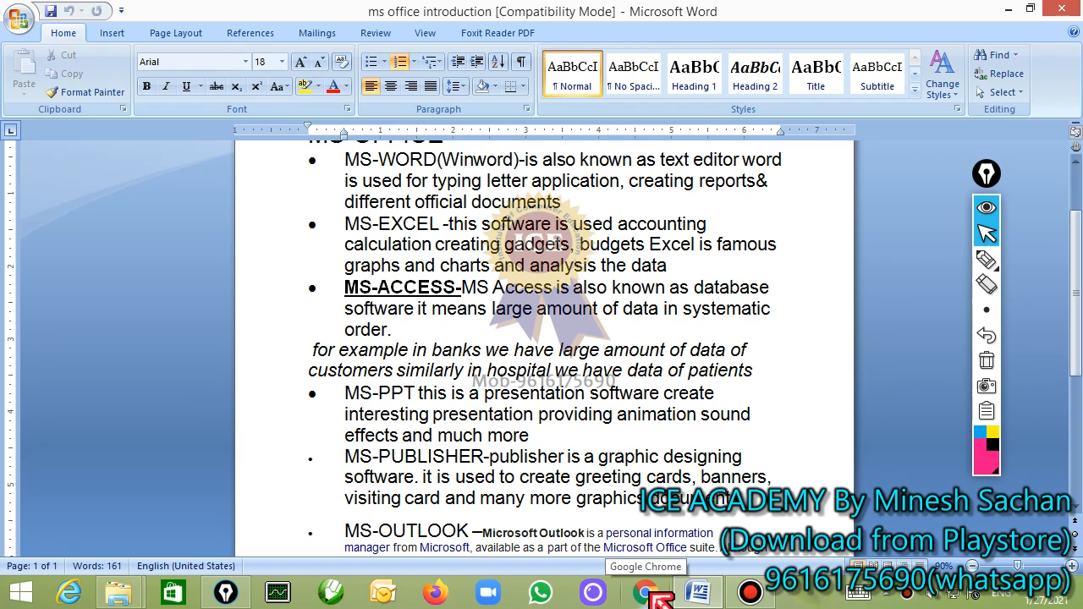
{"action": "left_click", "coordinate": [513, 354]}
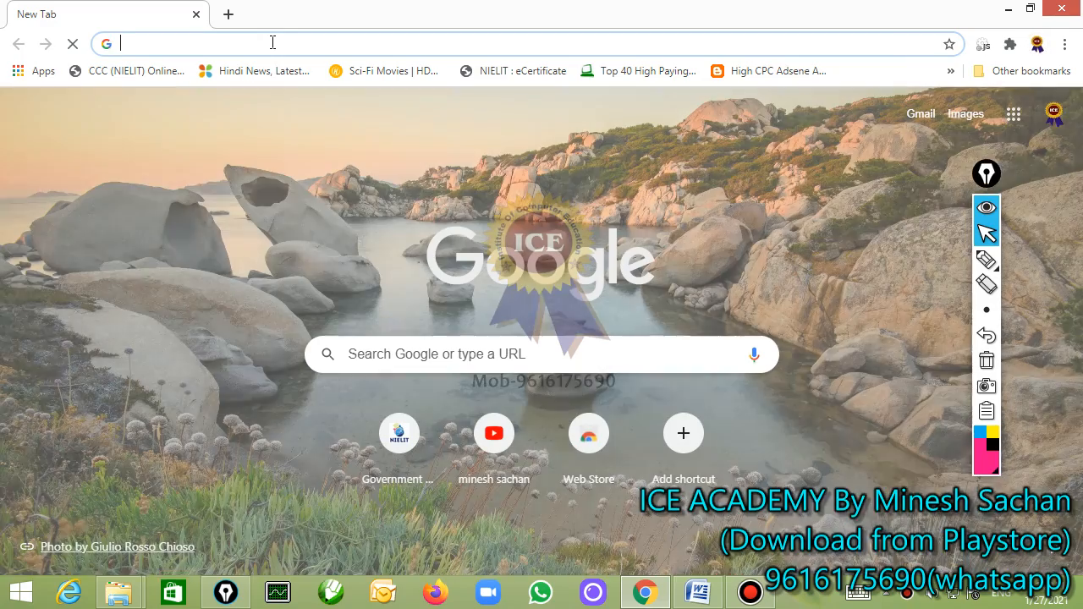
{"action": "type", "text": "play"}
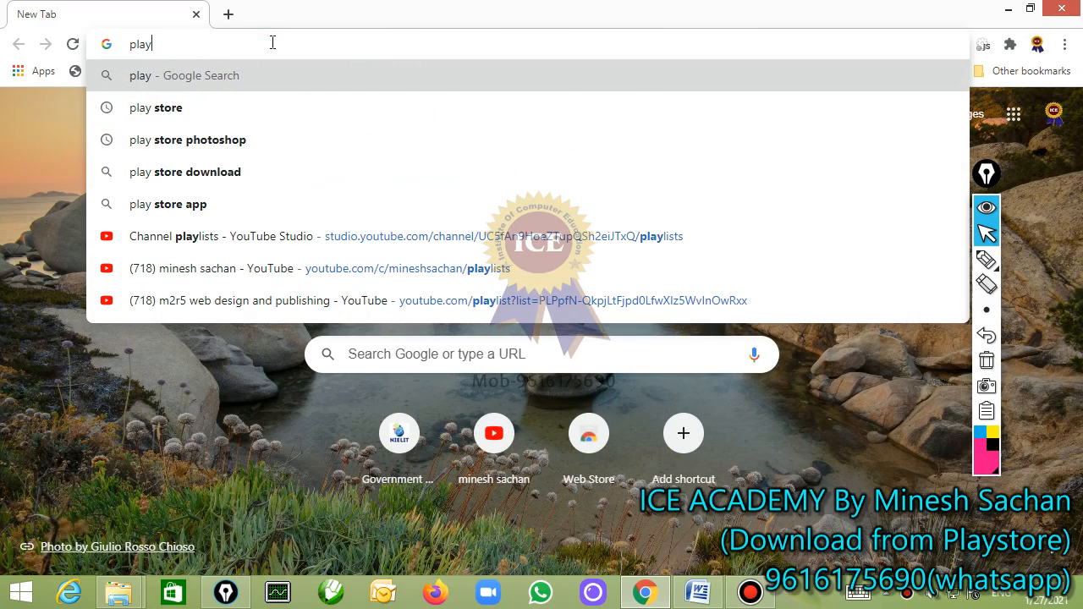
{"action": "key", "text": "Down"}
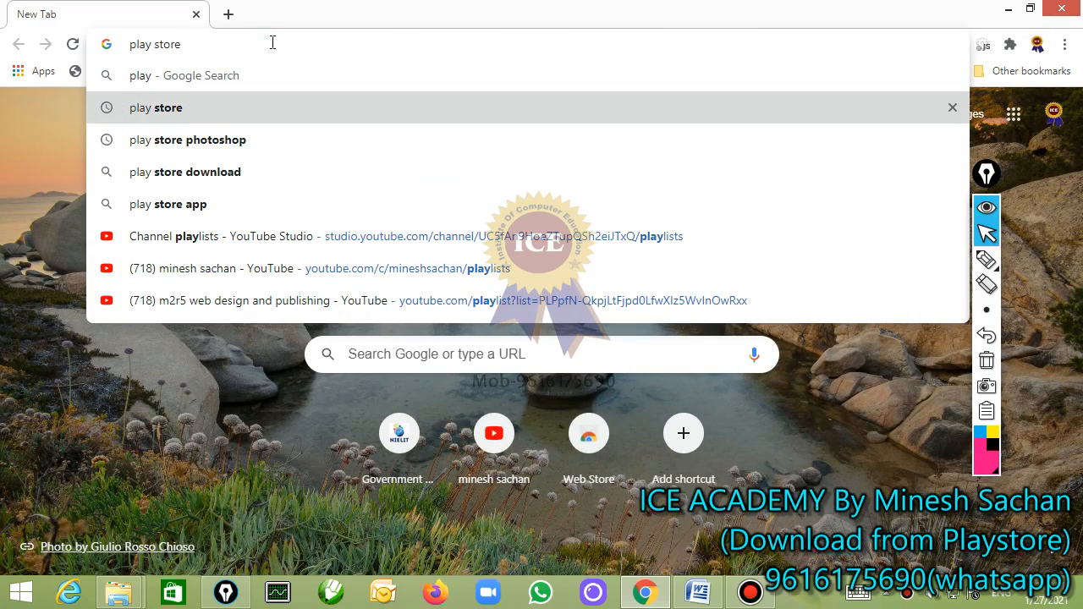
{"action": "key", "text": "Return"}
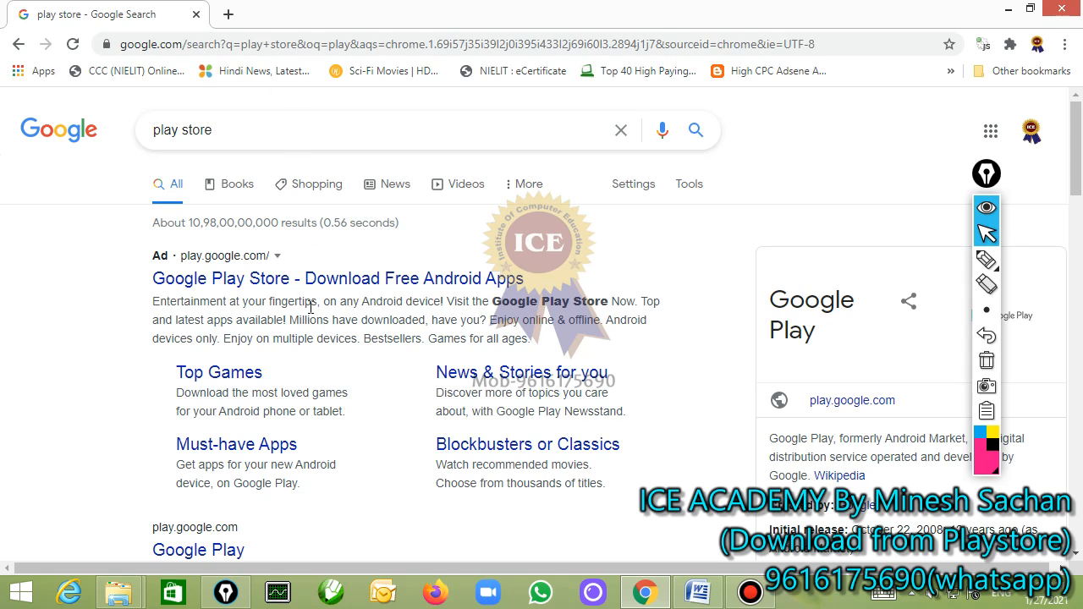
{"action": "scroll", "coordinate": [291, 396], "scroll_direction": "down", "scroll_amount": 2}
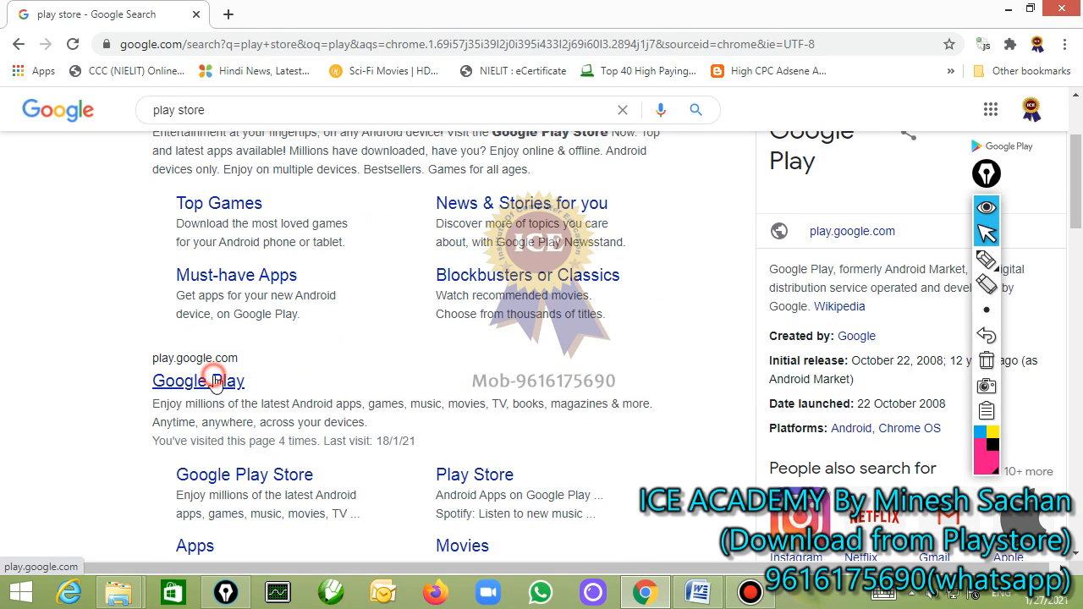
{"action": "left_click", "coordinate": [212, 381]}
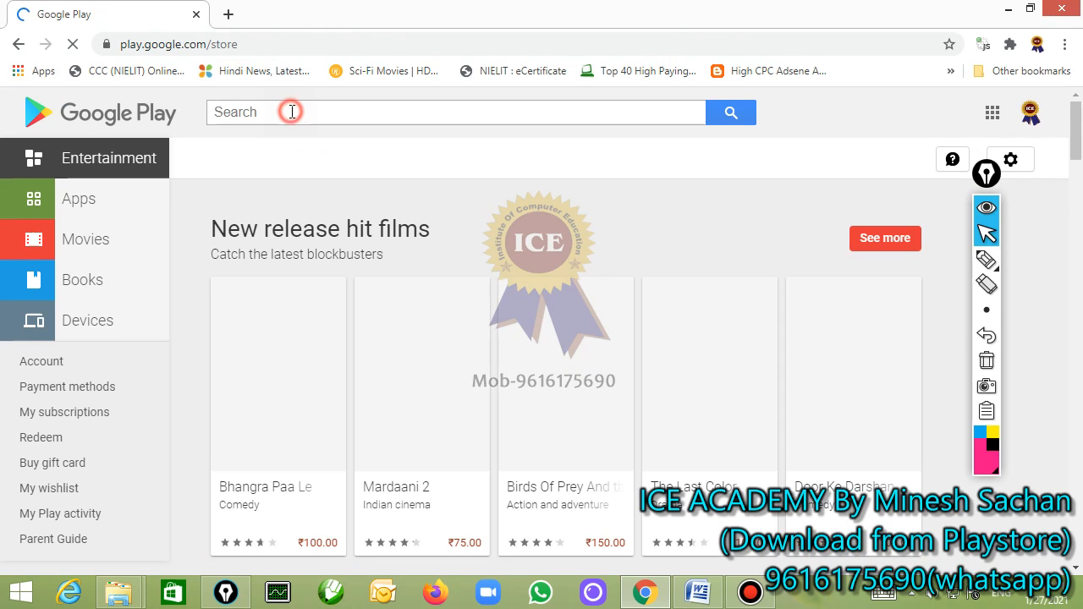
- Search Google Play for 'minesh sachan' and open the ICE Academy app
{"action": "left_click", "coordinate": [291, 111]}
{"action": "type", "text": "min"}
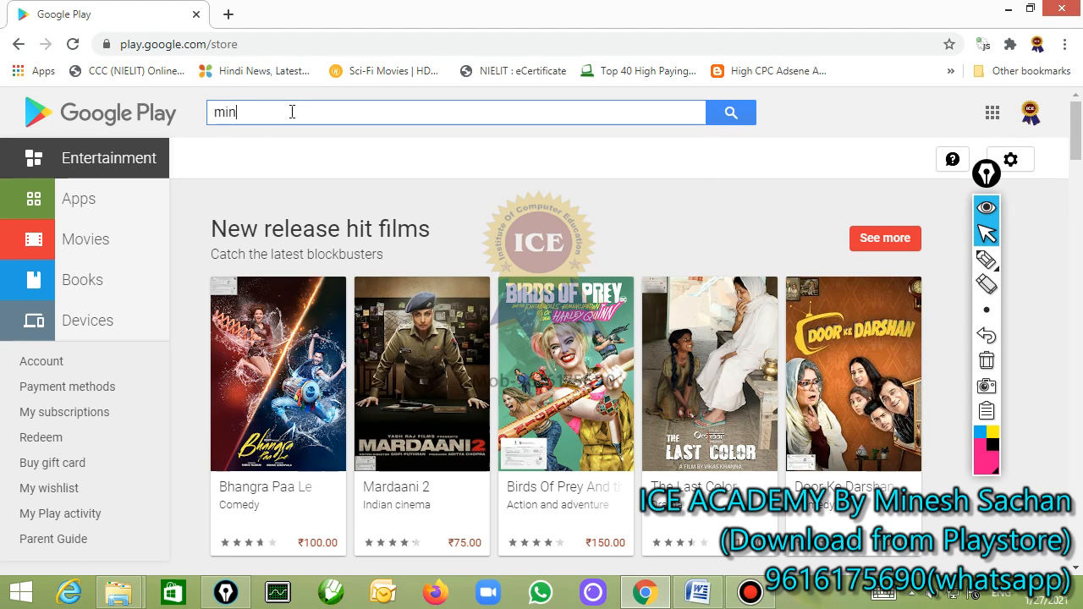
{"action": "type", "text": "esh sacha"}
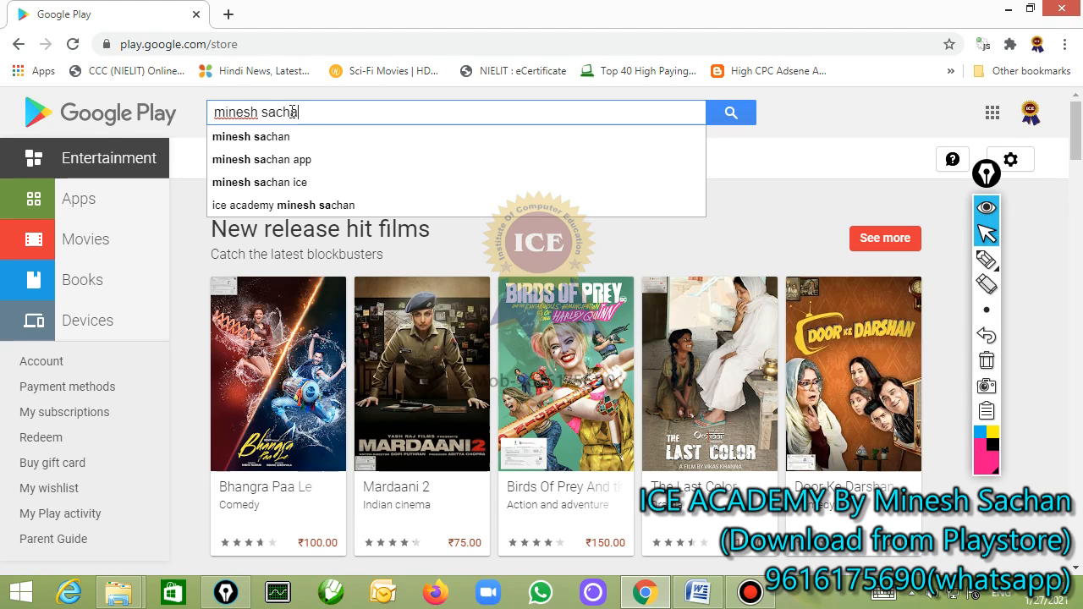
{"action": "type", "text": "n"}
{"action": "left_click", "coordinate": [286, 137]}
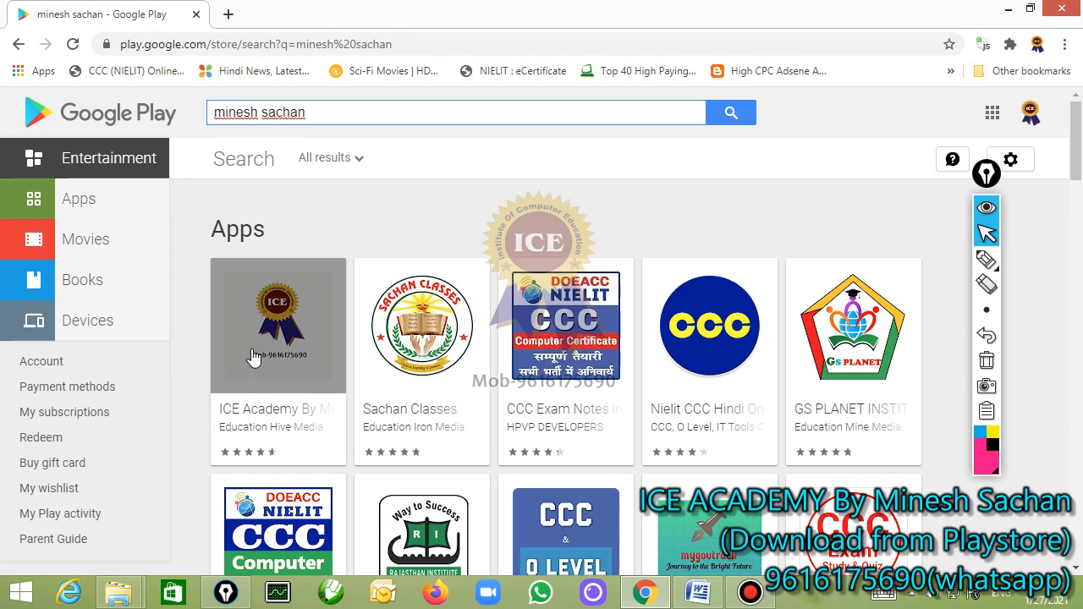
{"action": "left_click", "coordinate": [253, 355]}
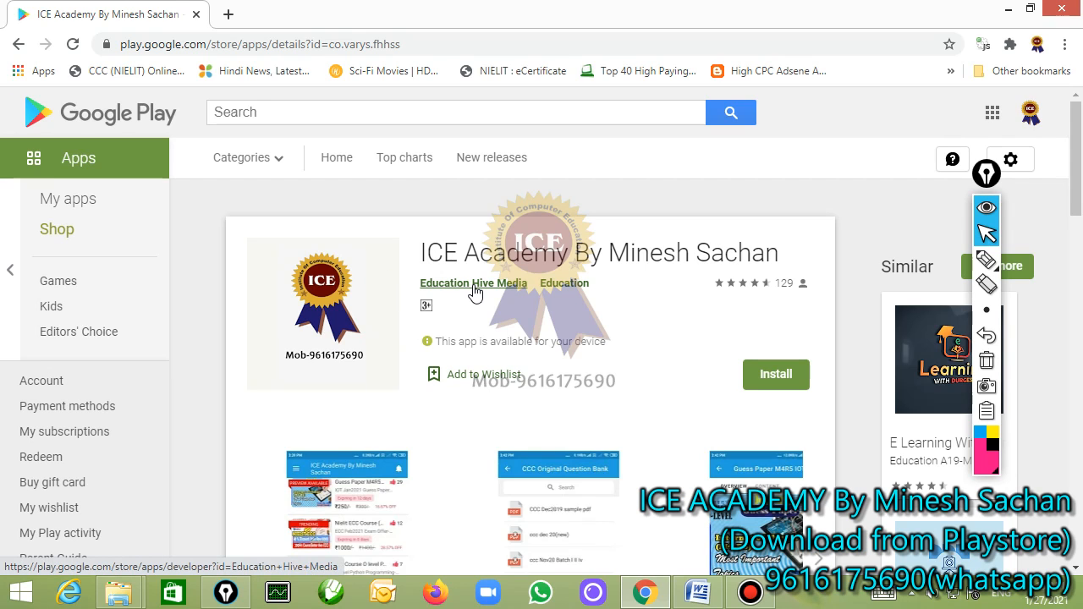
- Enlarge the first ICE Academy screenshot, circle its Store icon with the pen, then clear it
{"action": "scroll", "coordinate": [541, 347], "scroll_direction": "down", "scroll_amount": 3}
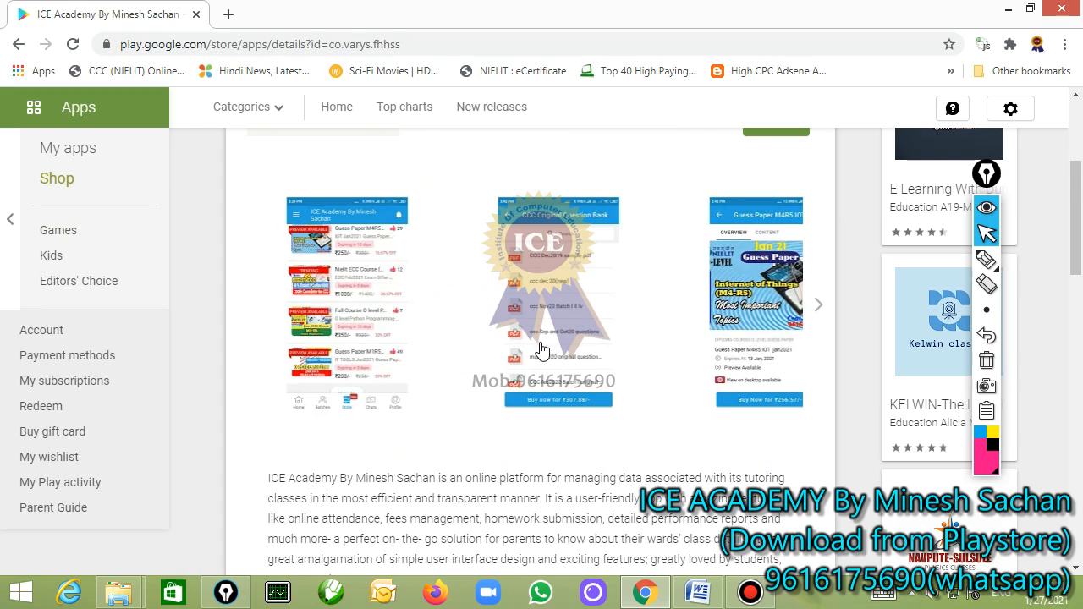
{"action": "left_click", "coordinate": [370, 339]}
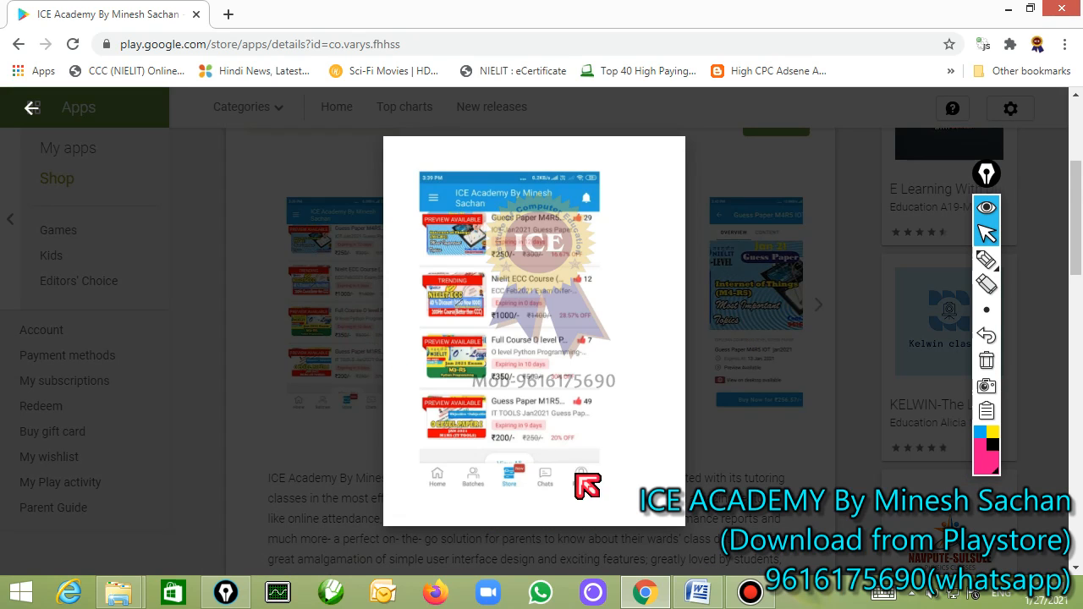
{"action": "left_click", "coordinate": [986, 259]}
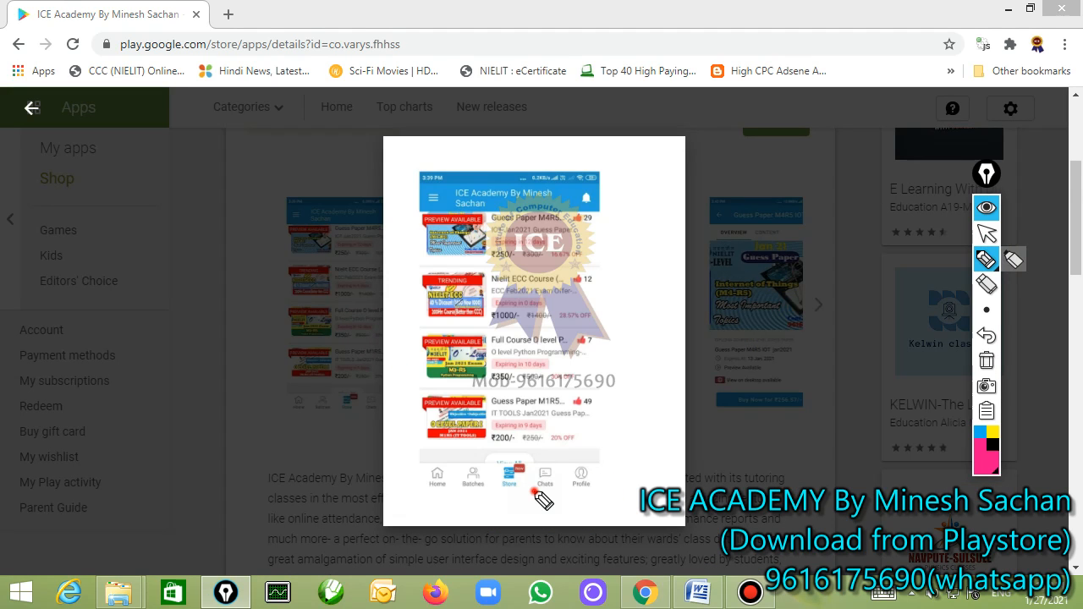
{"action": "left_click_drag", "start_coordinate": [520, 462], "coordinate": [523, 462]}
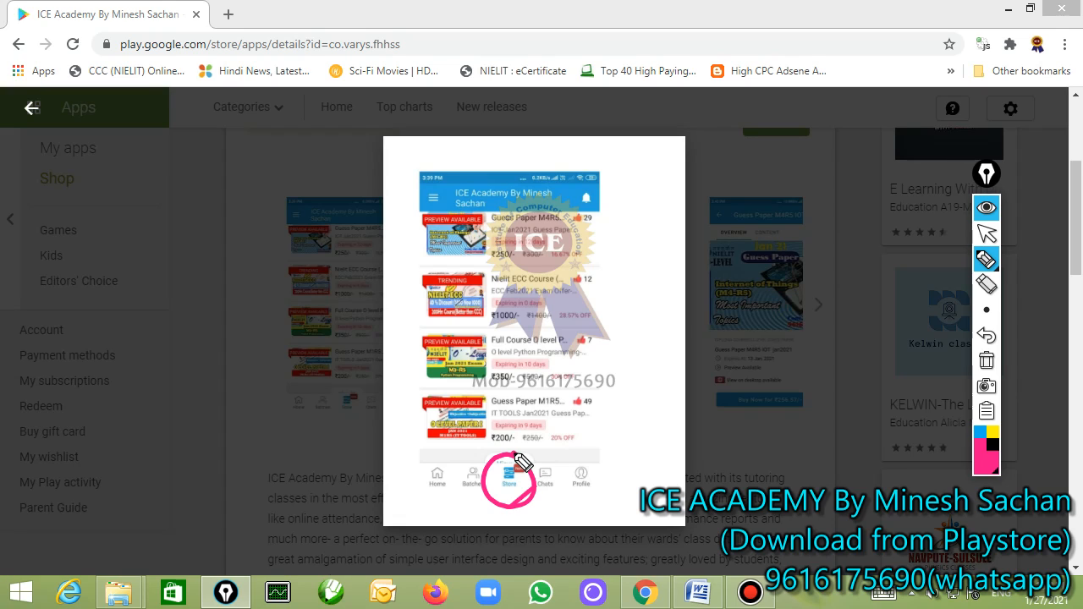
{"action": "left_click", "coordinate": [986, 362]}
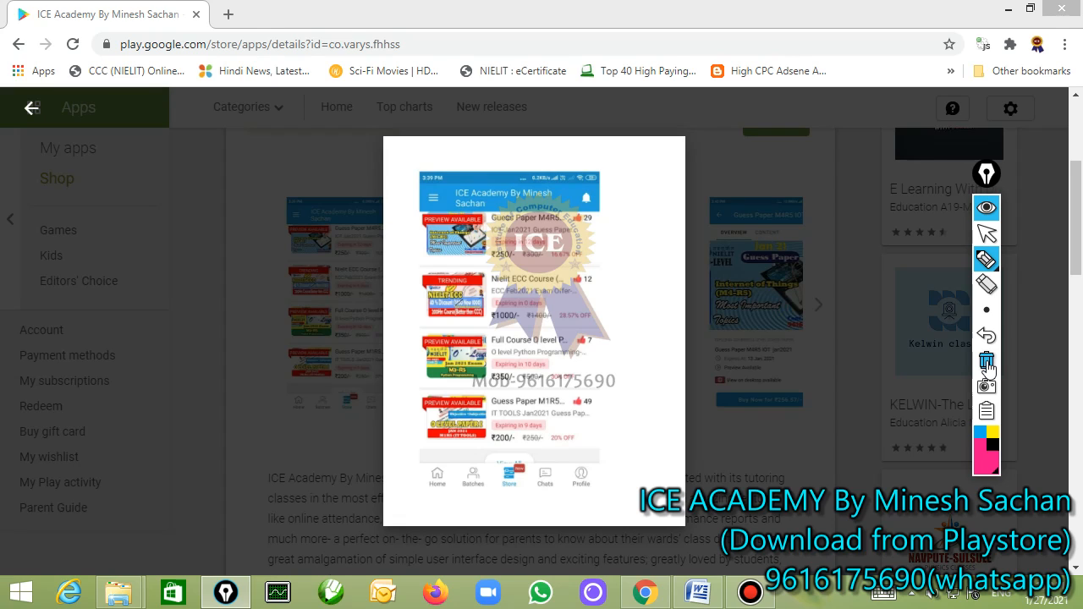
- Handwrite and underline 'MS-Access' over the page, erase it, and advance to the next screenshot
{"action": "mouse_move", "coordinate": [126, 273]}
{"action": "left_mouse_down"}
{"action": "mouse_move", "coordinate": [141, 164]}
{"action": "mouse_move", "coordinate": [181, 200]}
{"action": "left_mouse_up"}
{"action": "left_click_drag", "start_coordinate": [182, 152], "coordinate": [159, 206]}
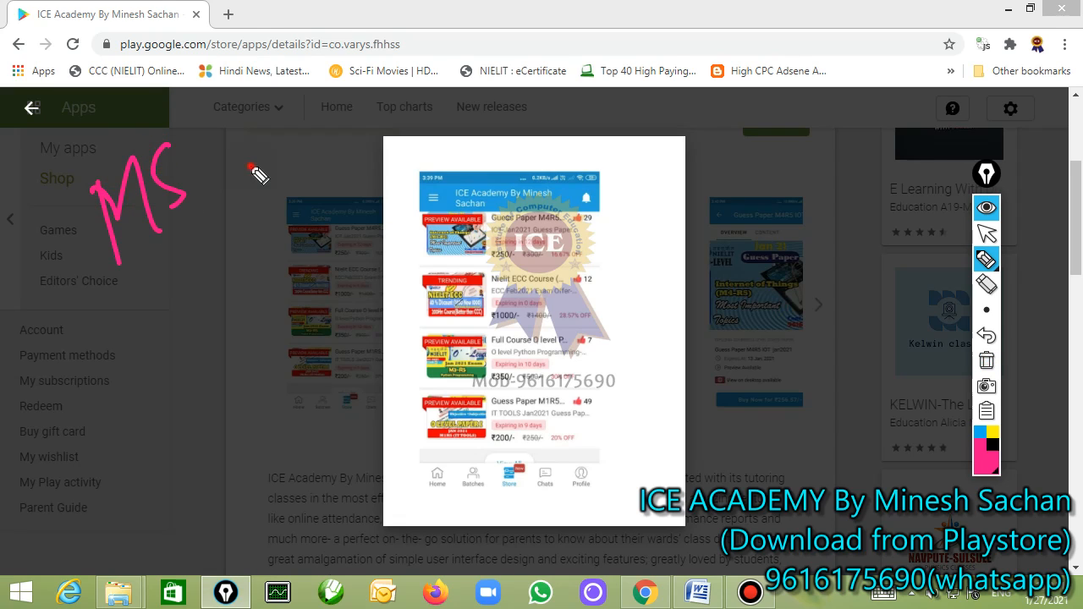
{"action": "mouse_move", "coordinate": [252, 168]}
{"action": "left_mouse_down"}
{"action": "mouse_move", "coordinate": [387, 80]}
{"action": "mouse_move", "coordinate": [439, 70]}
{"action": "mouse_move", "coordinate": [463, 20]}
{"action": "left_mouse_up"}
{"action": "left_click_drag", "start_coordinate": [528, 53], "coordinate": [103, 310]}
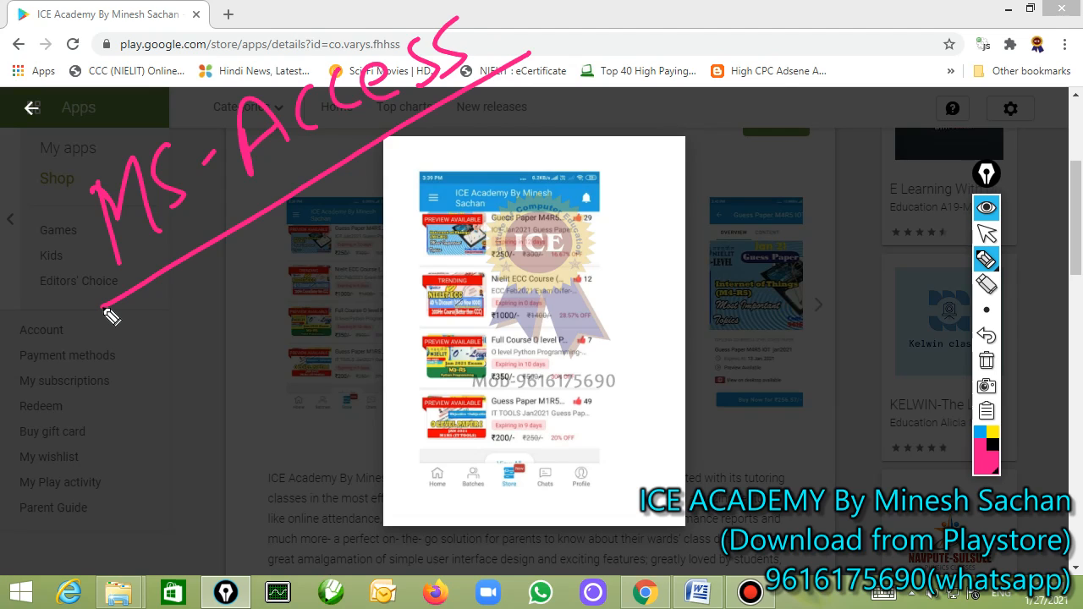
{"action": "left_click", "coordinate": [986, 360]}
{"action": "left_click", "coordinate": [987, 235]}
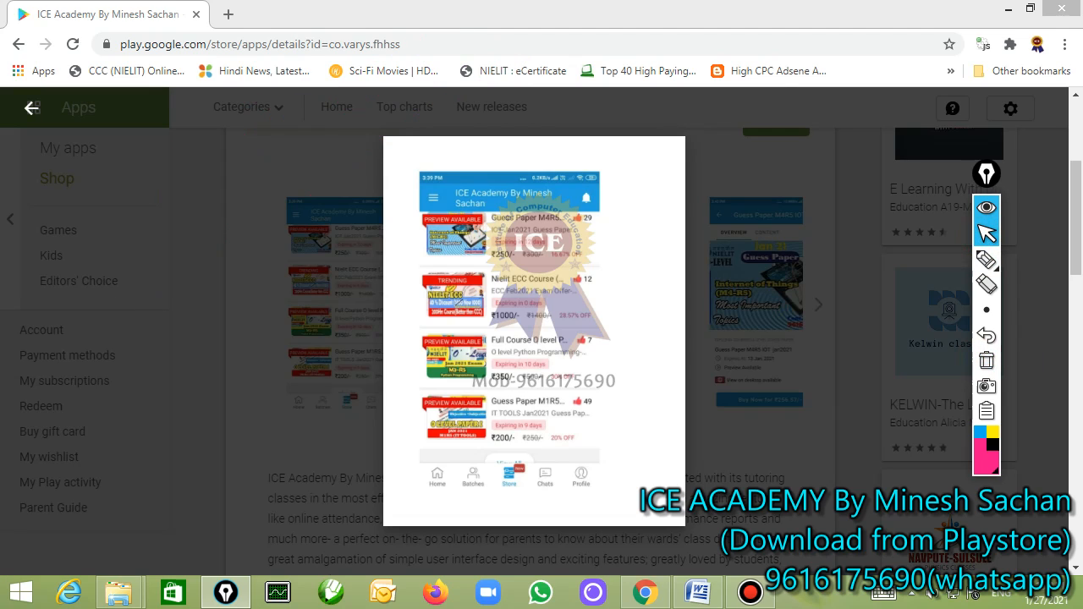
{"action": "left_click", "coordinate": [1027, 353]}
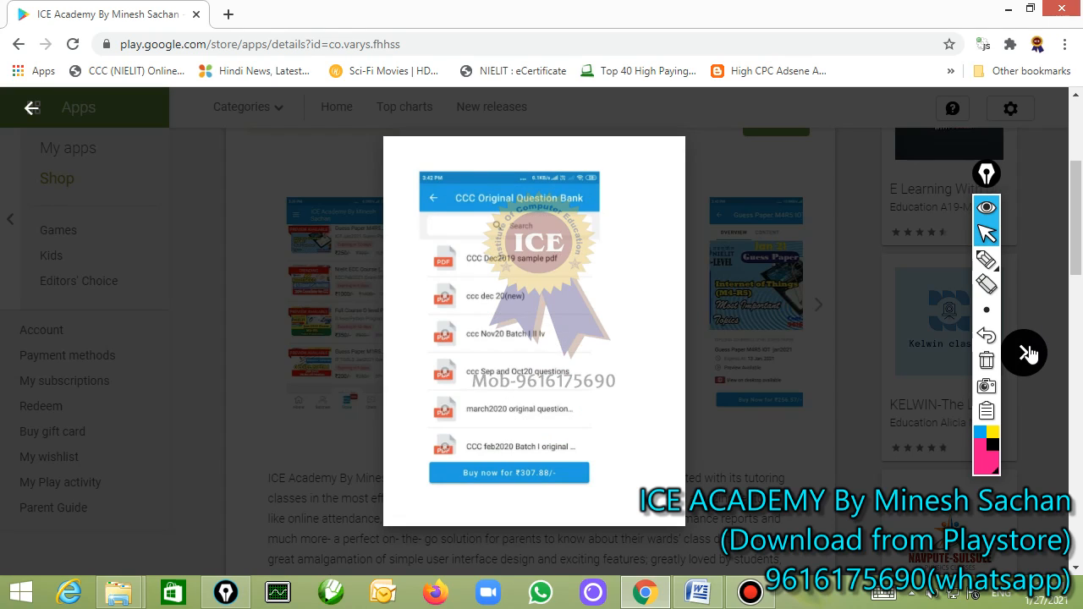
- Step through five more screenshots to the home course list, then close the browser
{"action": "left_click", "coordinate": [1023, 356]}
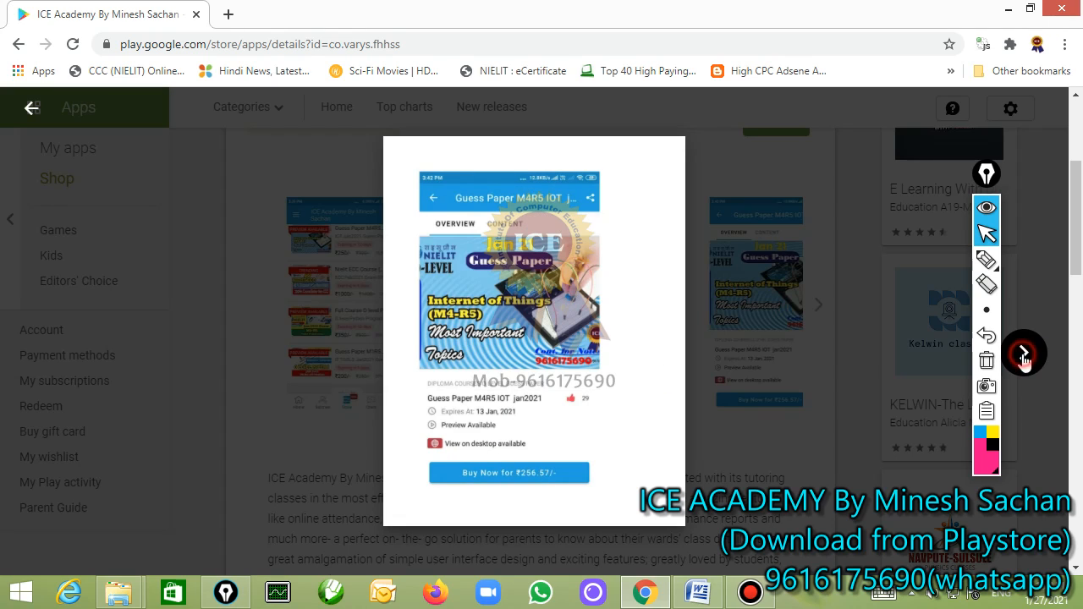
{"action": "left_click", "coordinate": [1024, 356]}
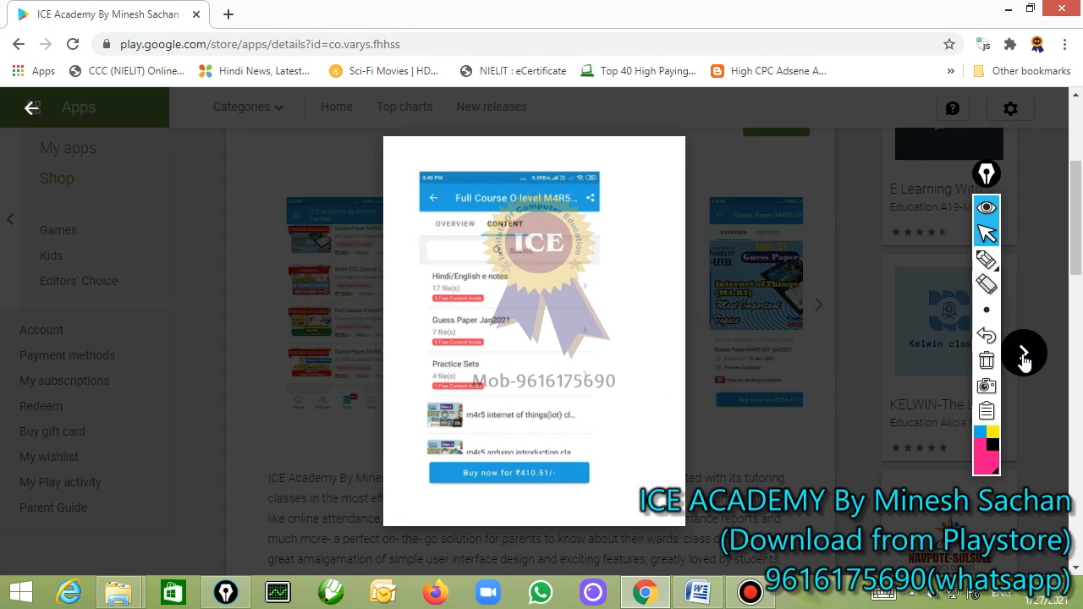
{"action": "left_click", "coordinate": [1023, 355]}
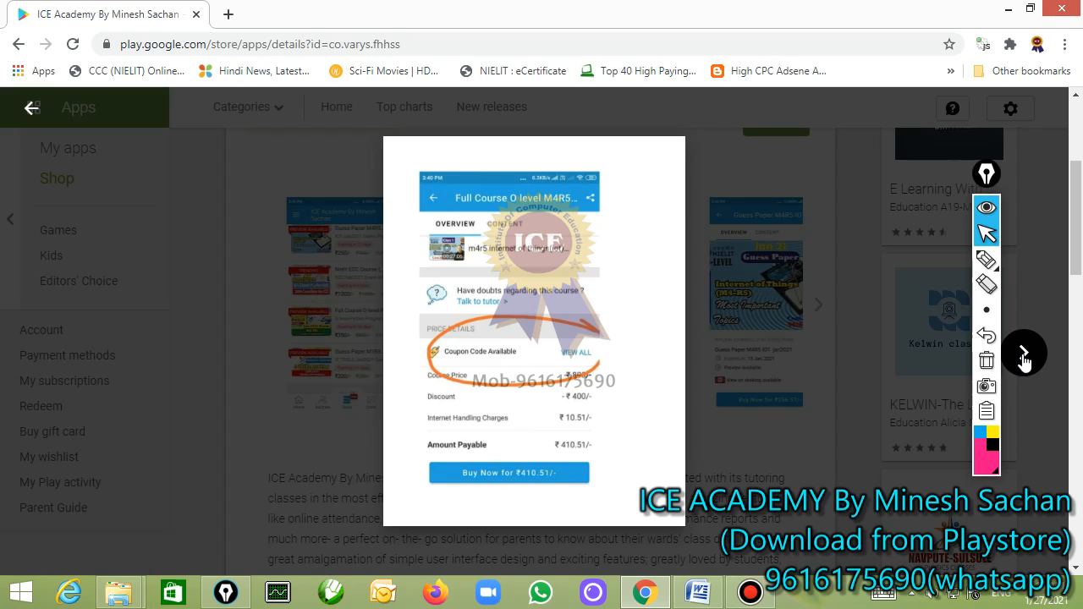
{"action": "left_click", "coordinate": [1024, 355]}
{"action": "left_click", "coordinate": [1023, 355]}
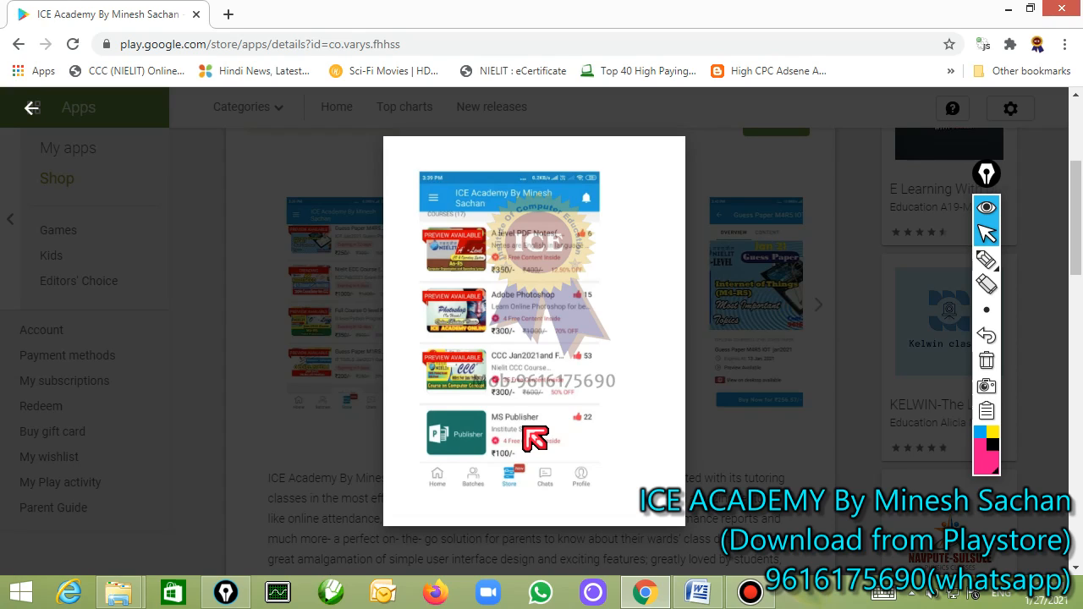
{"action": "left_click", "coordinate": [1060, 10]}
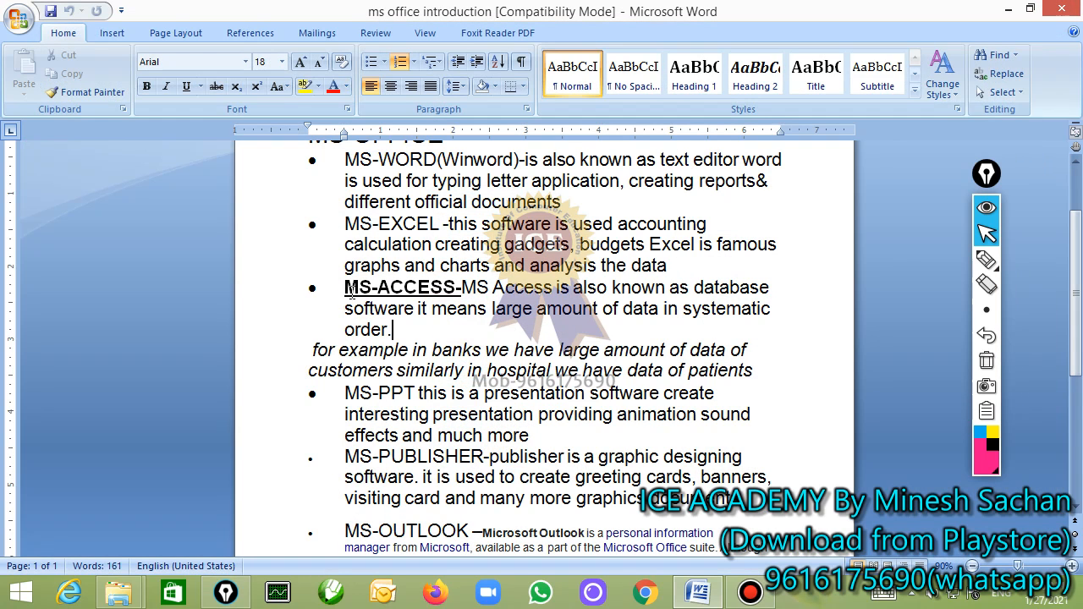
{"action": "left_click_drag", "start_coordinate": [345, 287], "coordinate": [434, 286]}
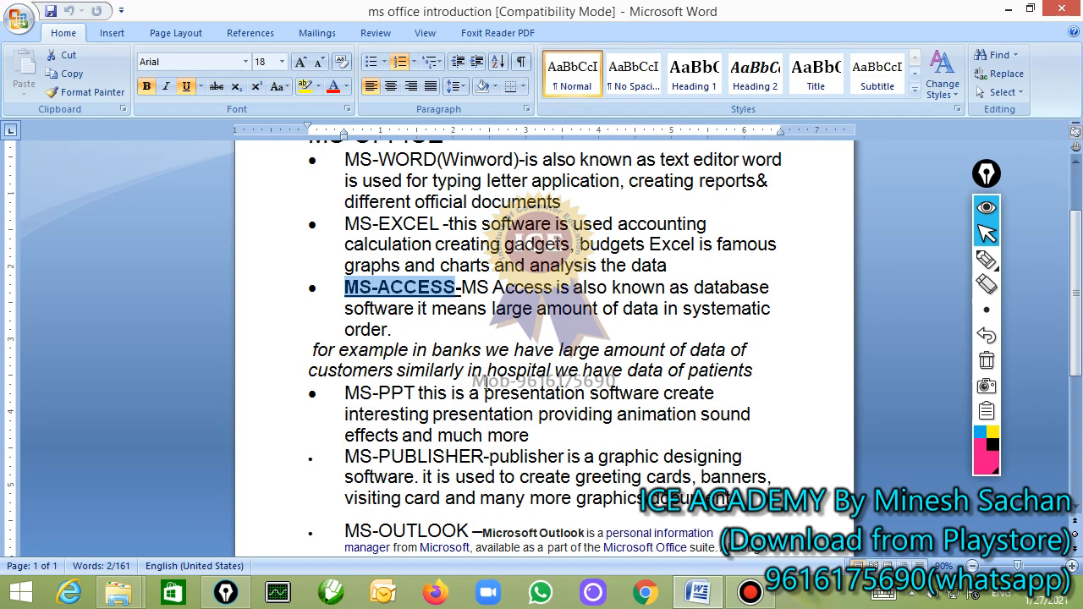
{"action": "left_click", "coordinate": [987, 259]}
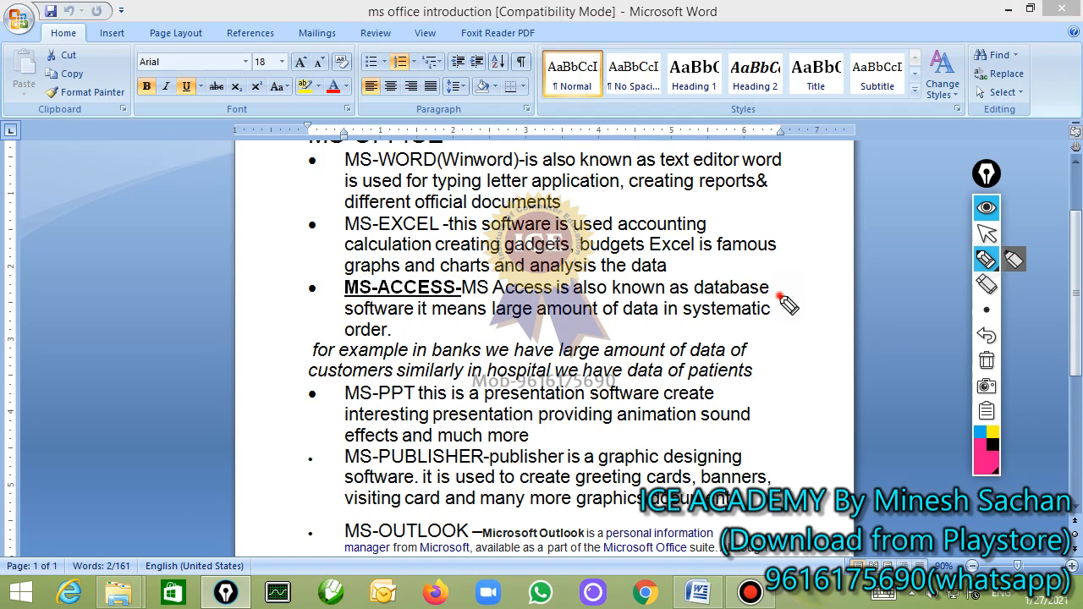
{"action": "left_click_drag", "start_coordinate": [693, 295], "coordinate": [783, 296]}
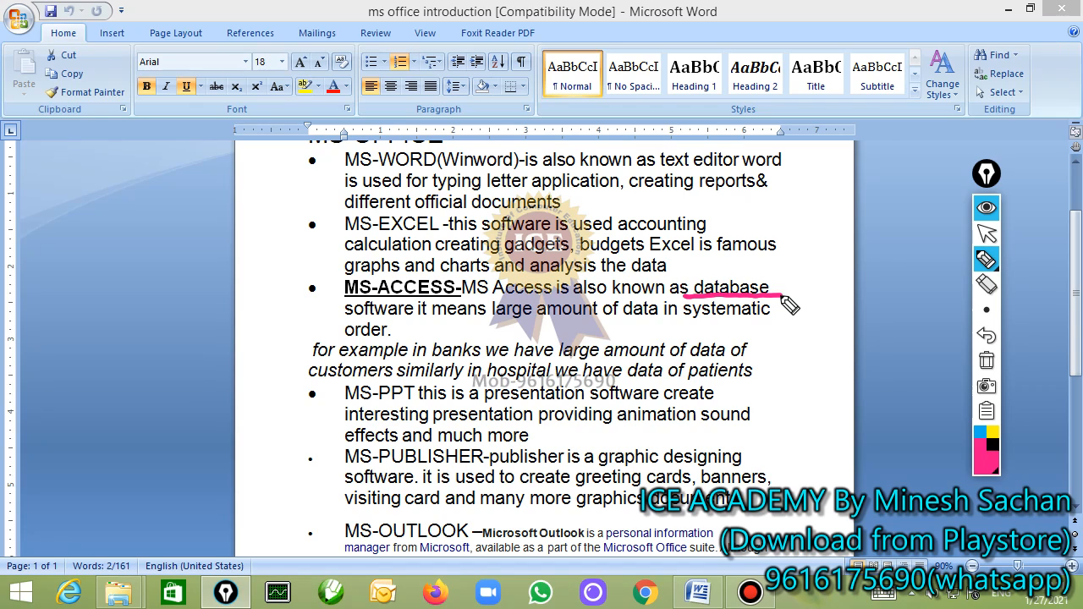
{"action": "mouse_move", "coordinate": [127, 235]}
{"action": "left_mouse_down"}
{"action": "mouse_move", "coordinate": [138, 249]}
{"action": "mouse_move", "coordinate": [212, 235]}
{"action": "mouse_move", "coordinate": [293, 172]}
{"action": "mouse_move", "coordinate": [302, 194]}
{"action": "mouse_move", "coordinate": [444, 82]}
{"action": "mouse_move", "coordinate": [507, 90]}
{"action": "left_mouse_up"}
{"action": "mouse_move", "coordinate": [125, 307]}
{"action": "left_mouse_down"}
{"action": "mouse_move", "coordinate": [264, 229]}
{"action": "mouse_move", "coordinate": [283, 232]}
{"action": "left_mouse_up"}
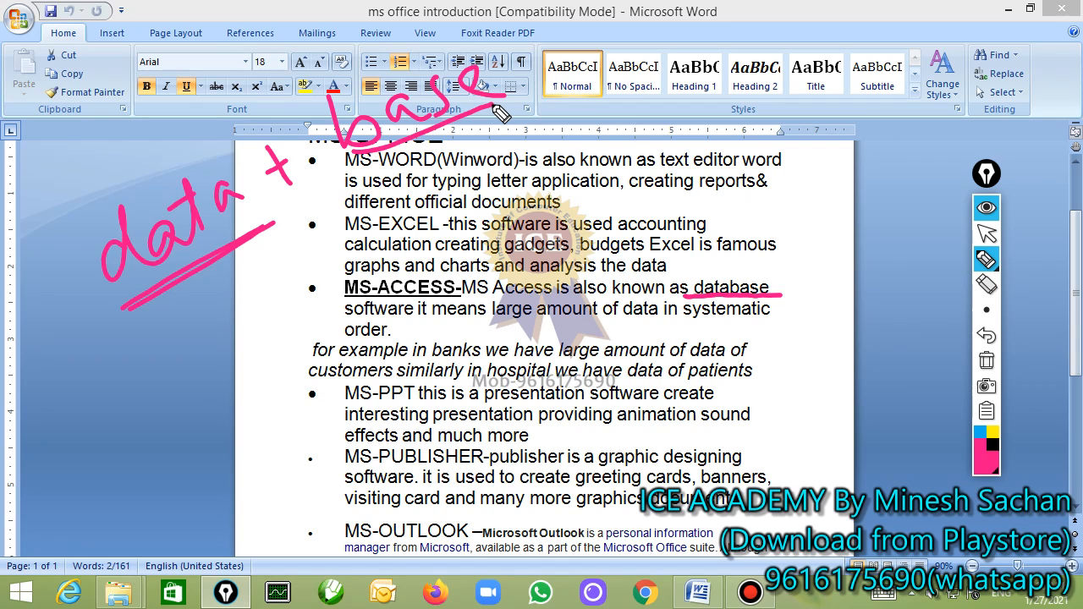
{"action": "mouse_move", "coordinate": [138, 363]}
{"action": "left_mouse_down"}
{"action": "mouse_move", "coordinate": [157, 449]}
{"action": "mouse_move", "coordinate": [188, 438]}
{"action": "left_mouse_up"}
{"action": "left_click_drag", "start_coordinate": [247, 359], "coordinate": [271, 415]}
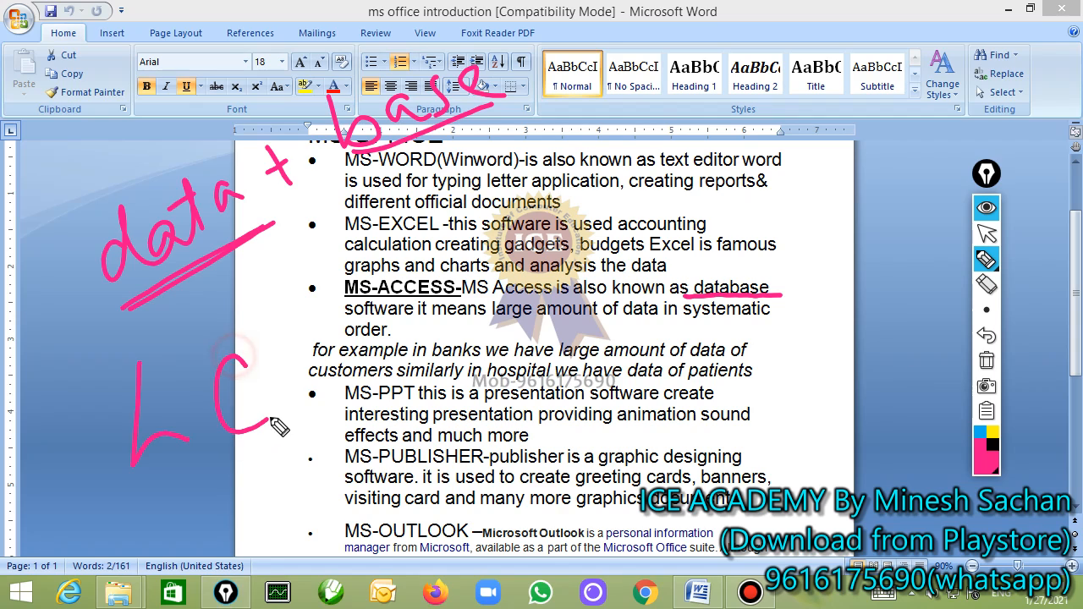
{"action": "mouse_move", "coordinate": [321, 341]}
{"action": "left_mouse_down"}
{"action": "mouse_move", "coordinate": [326, 401]}
{"action": "mouse_move", "coordinate": [305, 410]}
{"action": "left_mouse_up"}
{"action": "left_click_drag", "start_coordinate": [163, 494], "coordinate": [404, 401]}
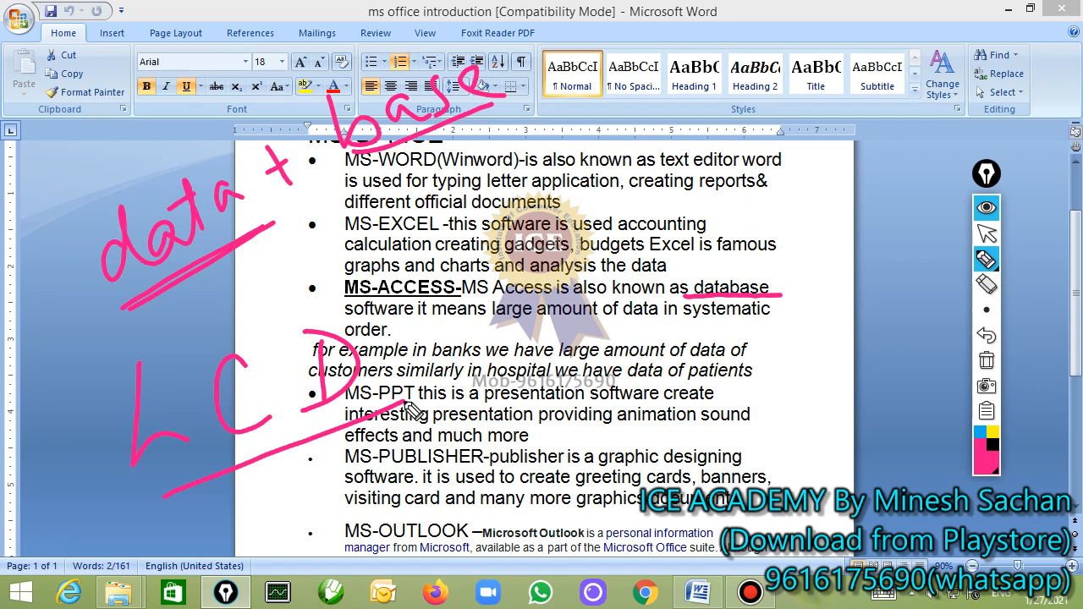
{"action": "left_click", "coordinate": [986, 361]}
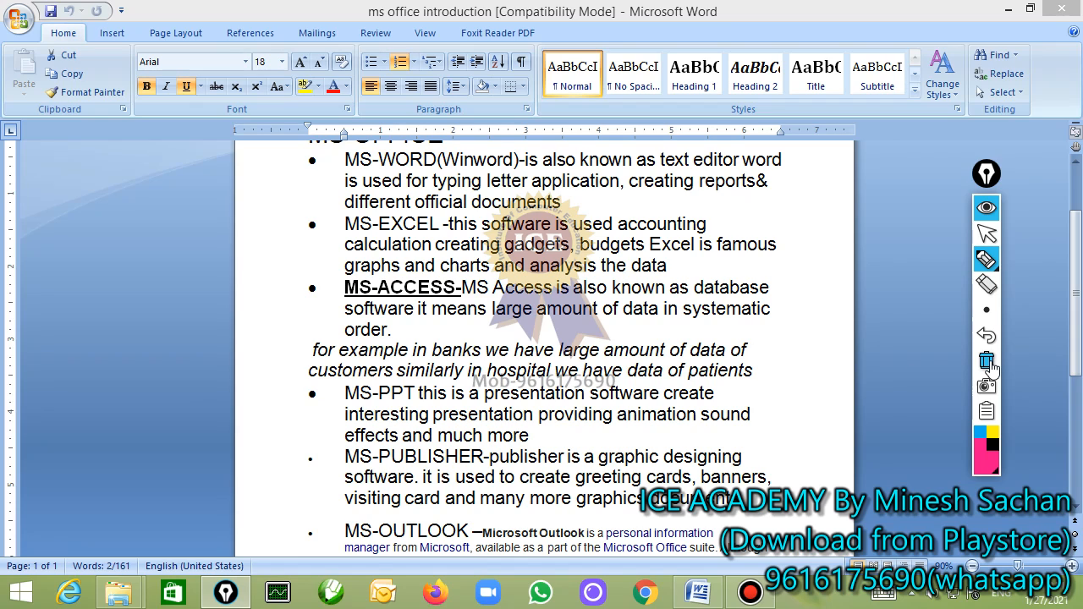
{"action": "mouse_move", "coordinate": [109, 250]}
{"action": "left_mouse_down"}
{"action": "mouse_move", "coordinate": [95, 342]}
{"action": "mouse_move", "coordinate": [177, 285]}
{"action": "mouse_move", "coordinate": [270, 302]}
{"action": "mouse_move", "coordinate": [363, 270]}
{"action": "mouse_move", "coordinate": [461, 279]}
{"action": "mouse_move", "coordinate": [565, 237]}
{"action": "mouse_move", "coordinate": [504, 352]}
{"action": "mouse_move", "coordinate": [410, 374]}
{"action": "mouse_move", "coordinate": [416, 398]}
{"action": "mouse_move", "coordinate": [495, 406]}
{"action": "mouse_move", "coordinate": [583, 314]}
{"action": "left_mouse_up"}
{"action": "mouse_move", "coordinate": [592, 389]}
{"action": "left_mouse_down"}
{"action": "mouse_move", "coordinate": [609, 338]}
{"action": "mouse_move", "coordinate": [681, 372]}
{"action": "mouse_move", "coordinate": [719, 334]}
{"action": "mouse_move", "coordinate": [574, 451]}
{"action": "mouse_move", "coordinate": [461, 515]}
{"action": "left_mouse_up"}
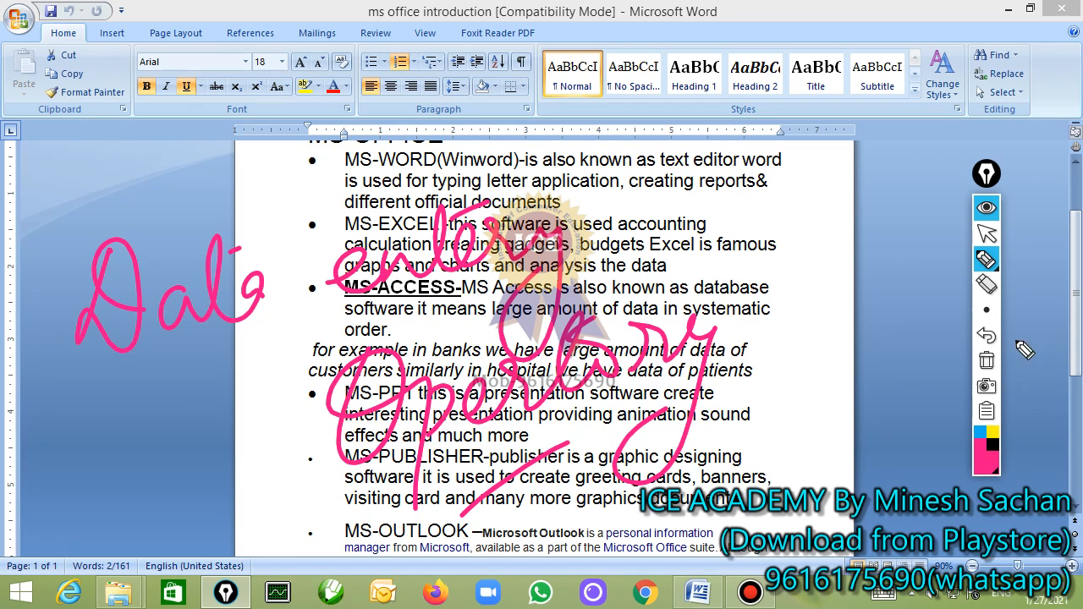
{"action": "left_click", "coordinate": [986, 362]}
{"action": "left_click", "coordinate": [987, 233]}
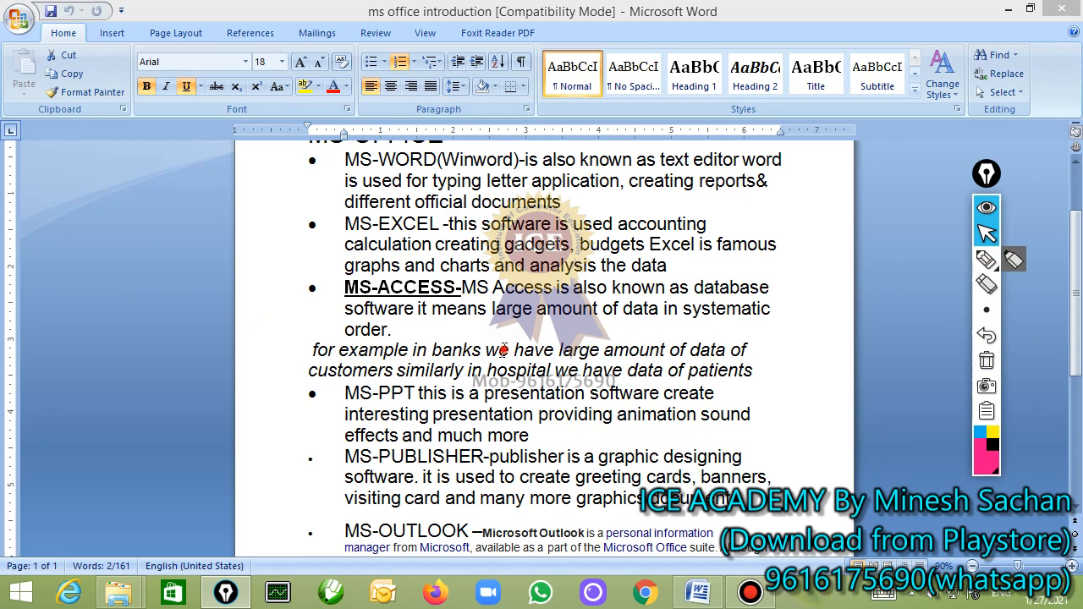
{"action": "left_click_drag", "start_coordinate": [754, 369], "coordinate": [461, 291]}
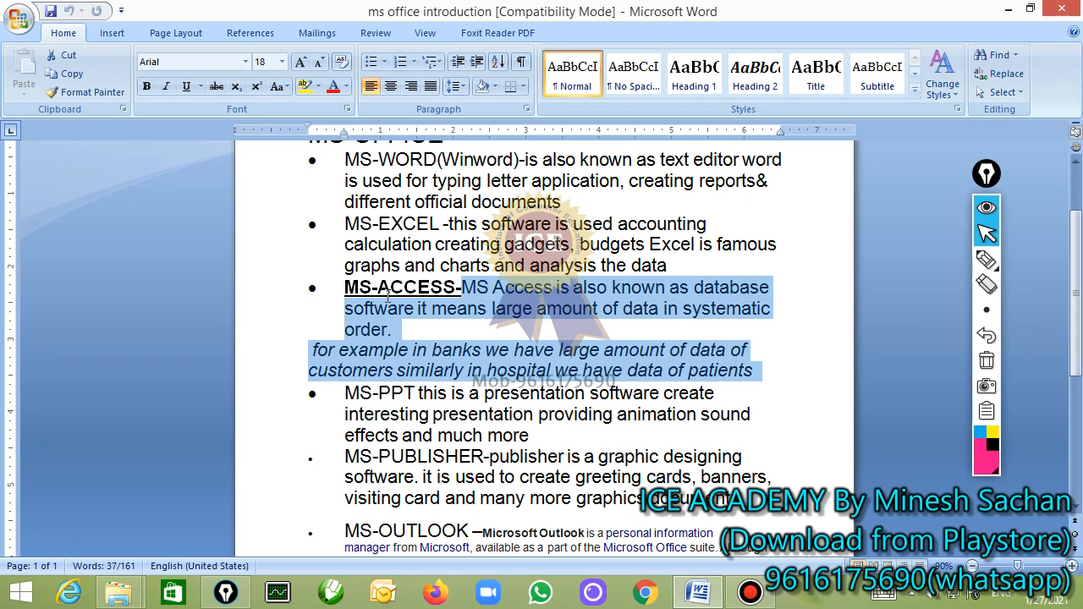
{"action": "left_click", "coordinate": [1059, 10]}
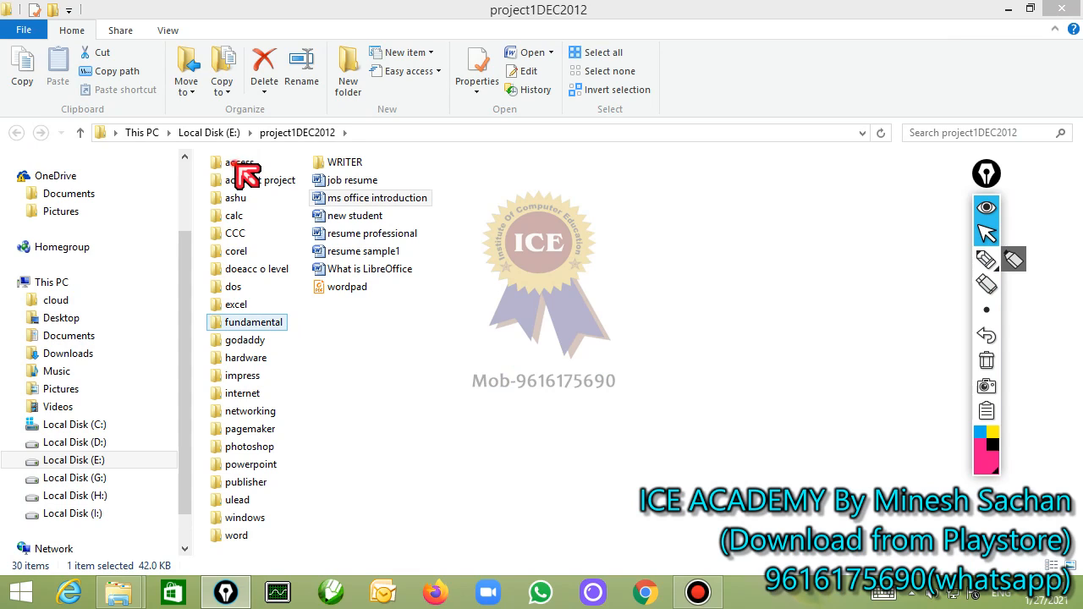
- In the access folder, open and close OXFORD PUB SCHOOL database, then open DATABASE example
{"action": "double_click", "coordinate": [237, 165]}
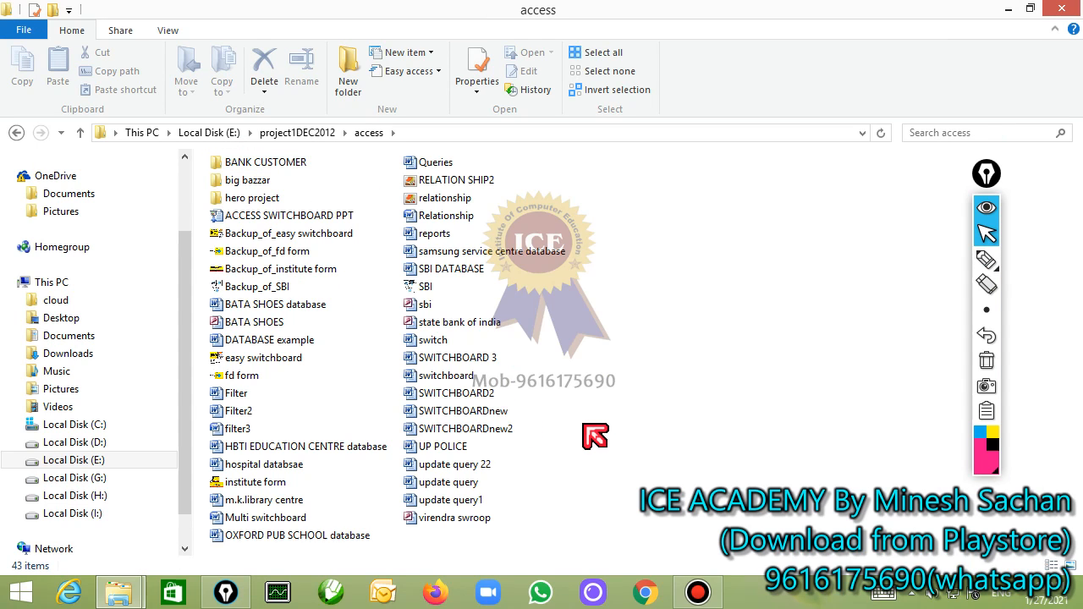
{"action": "left_click", "coordinate": [354, 536]}
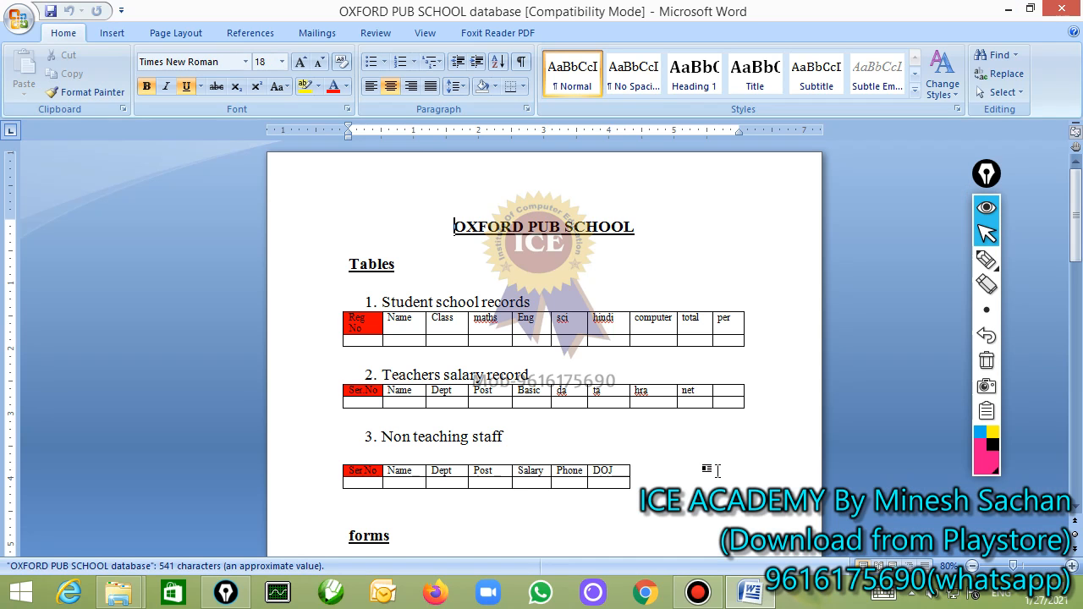
{"action": "left_click", "coordinate": [1067, 9]}
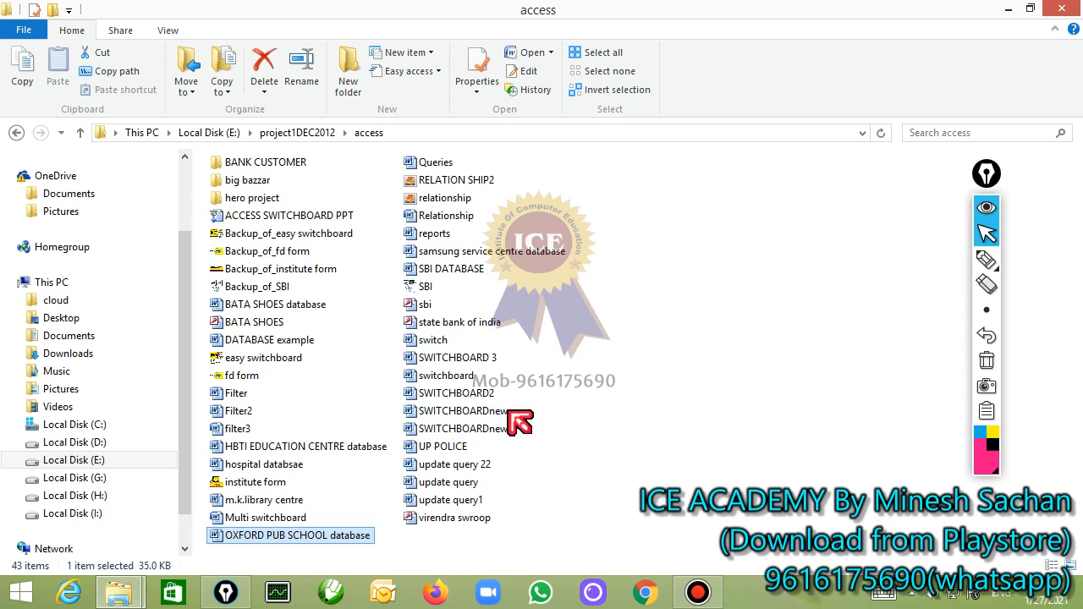
{"action": "double_click", "coordinate": [282, 339]}
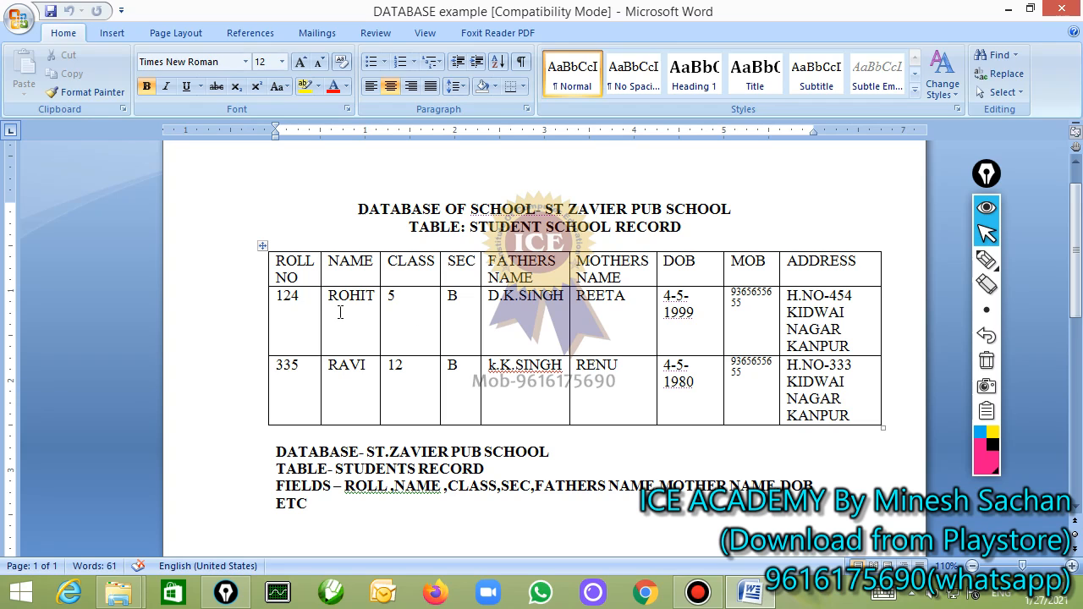
- Highlight the table rows, roll numbers 124 and 335, the second record, and the header row in turn
{"action": "left_click_drag", "start_coordinate": [298, 272], "coordinate": [783, 387]}
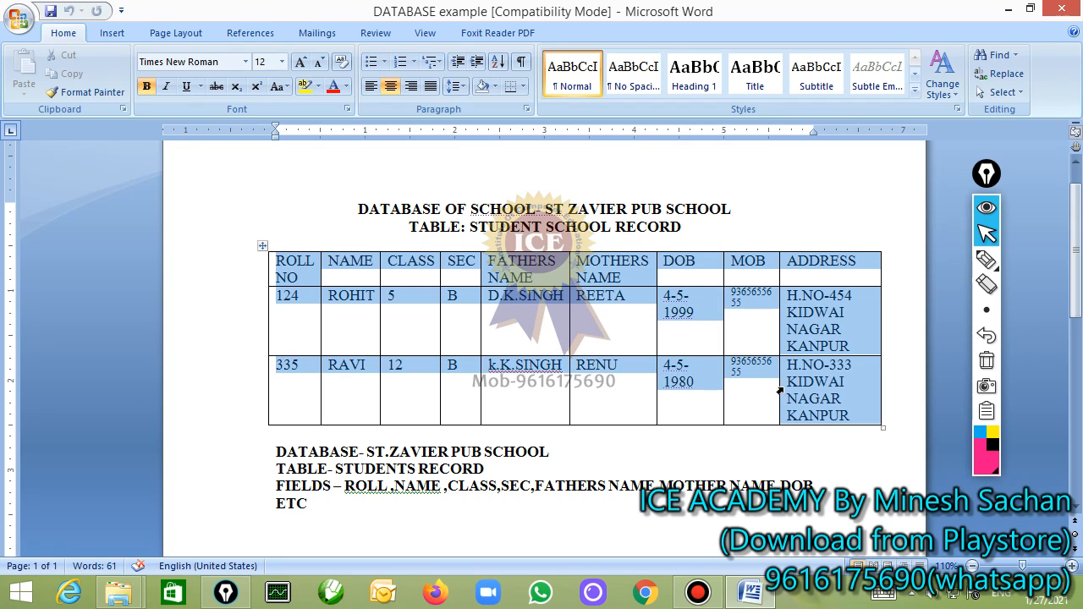
{"action": "left_click", "coordinate": [532, 347]}
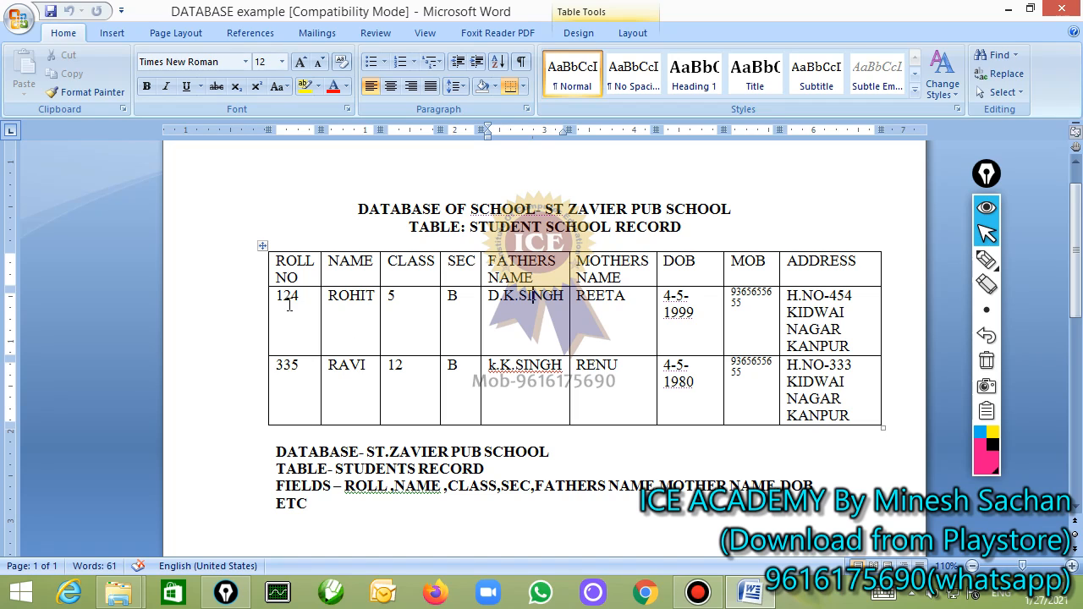
{"action": "left_click_drag", "start_coordinate": [277, 297], "coordinate": [290, 365]}
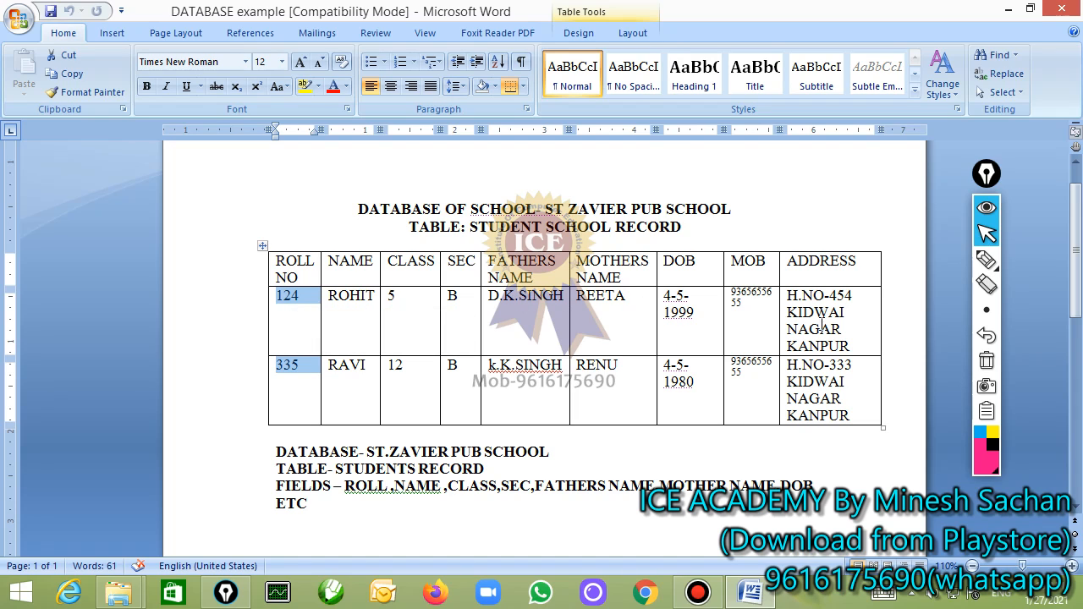
{"action": "left_click", "coordinate": [665, 317]}
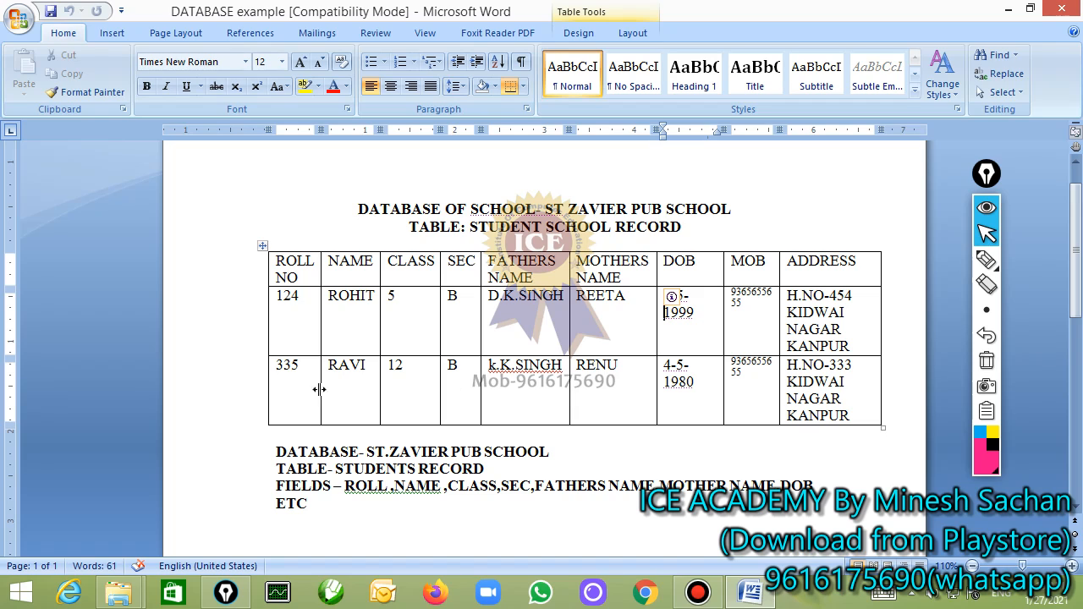
{"action": "left_click_drag", "start_coordinate": [309, 385], "coordinate": [812, 391]}
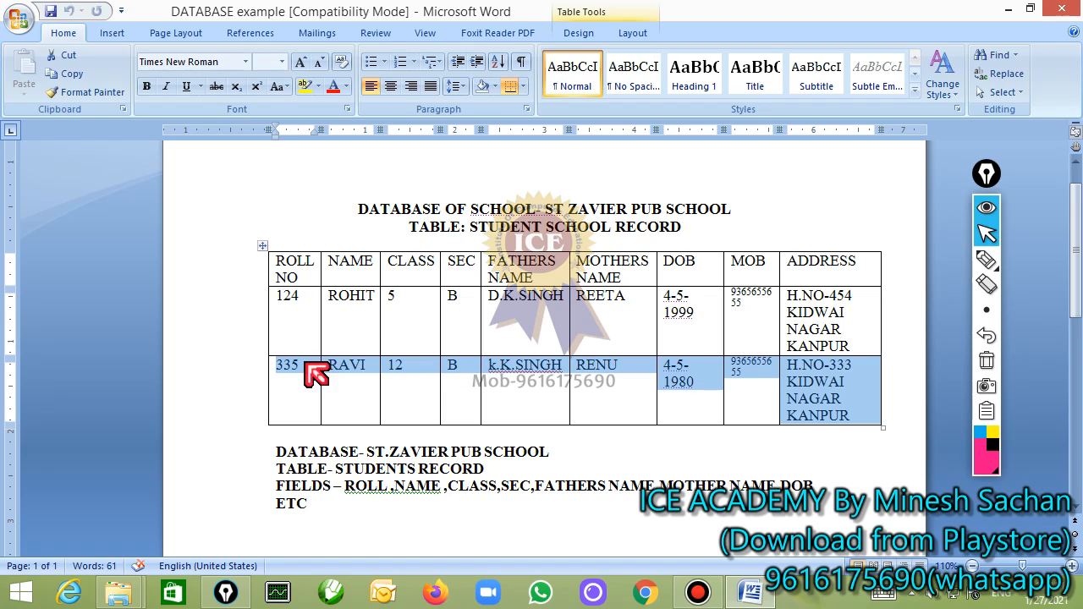
{"action": "left_click", "coordinate": [605, 337]}
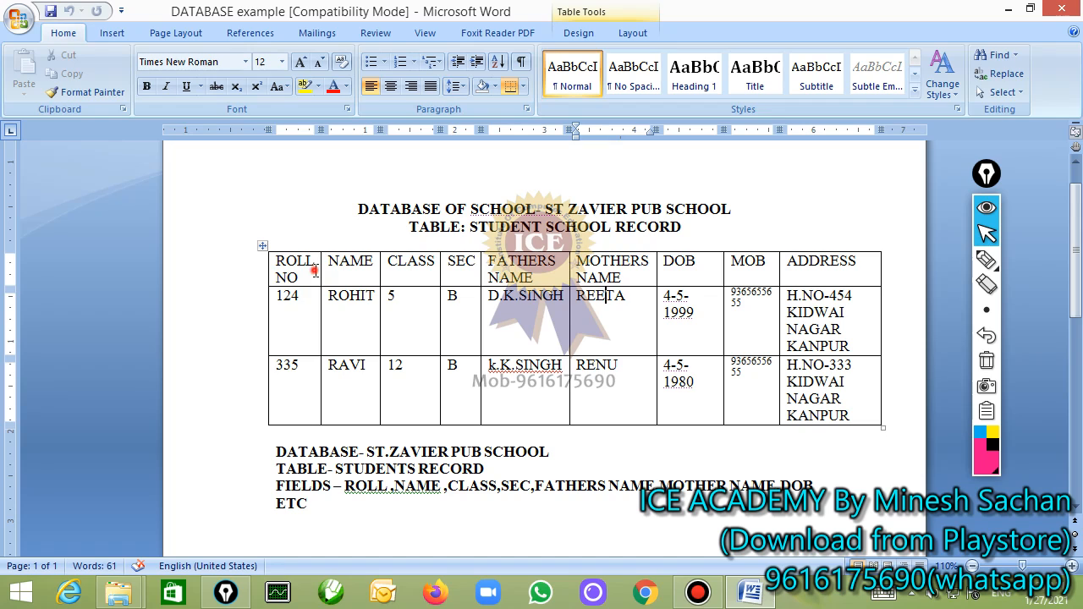
{"action": "left_click_drag", "start_coordinate": [312, 269], "coordinate": [774, 271]}
{"action": "left_click", "coordinate": [641, 348]}
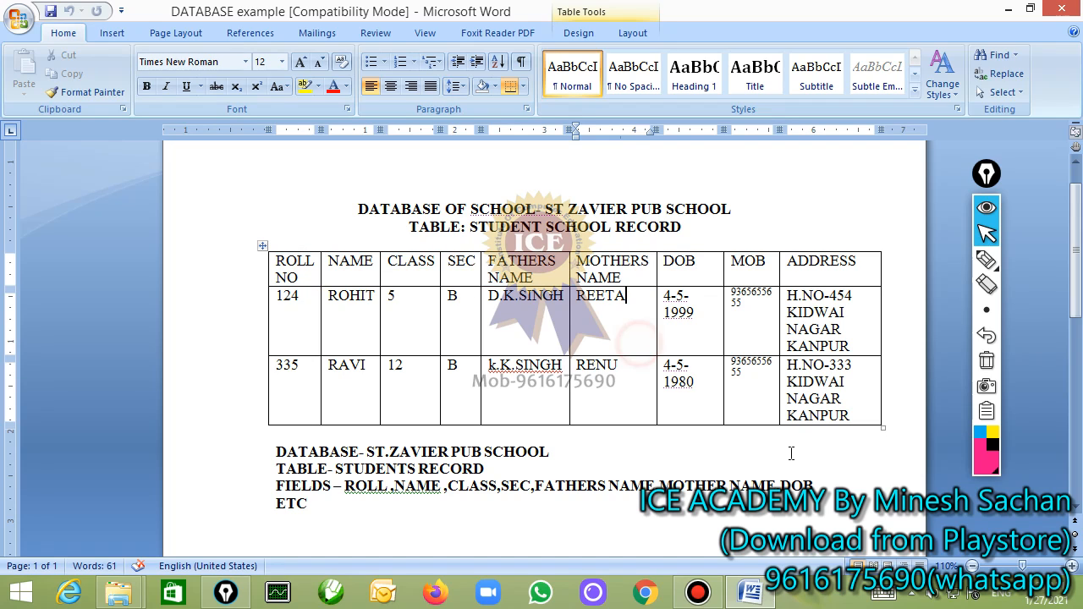
- Bracket the whole table in pink, label it 'Table', then clear the ink
{"action": "left_click", "coordinate": [986, 260]}
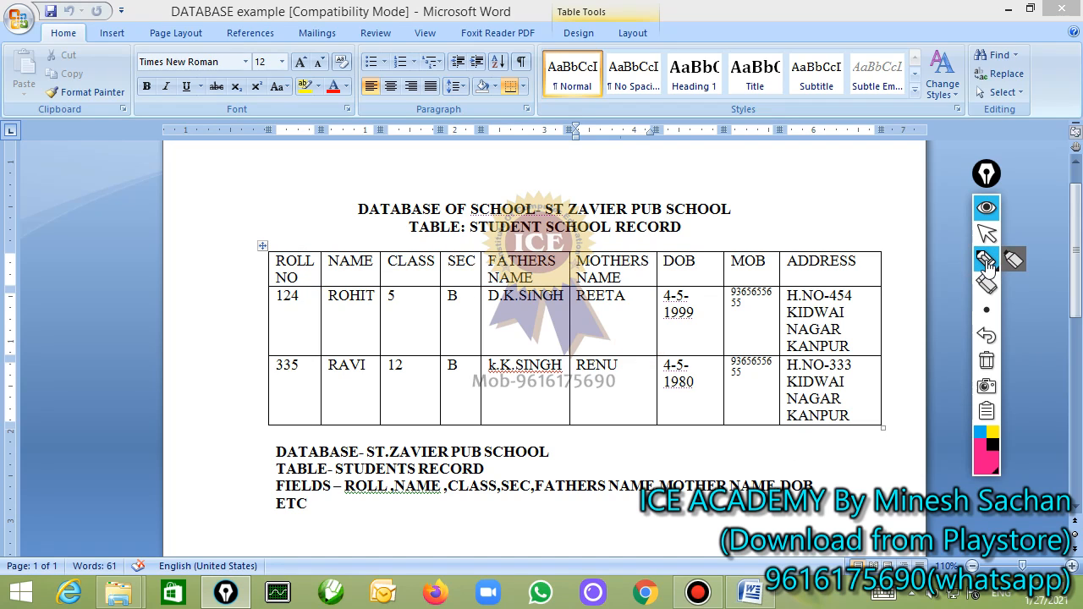
{"action": "mouse_move", "coordinate": [240, 223]}
{"action": "left_mouse_down"}
{"action": "mouse_move", "coordinate": [209, 360]}
{"action": "mouse_move", "coordinate": [260, 454]}
{"action": "left_mouse_up"}
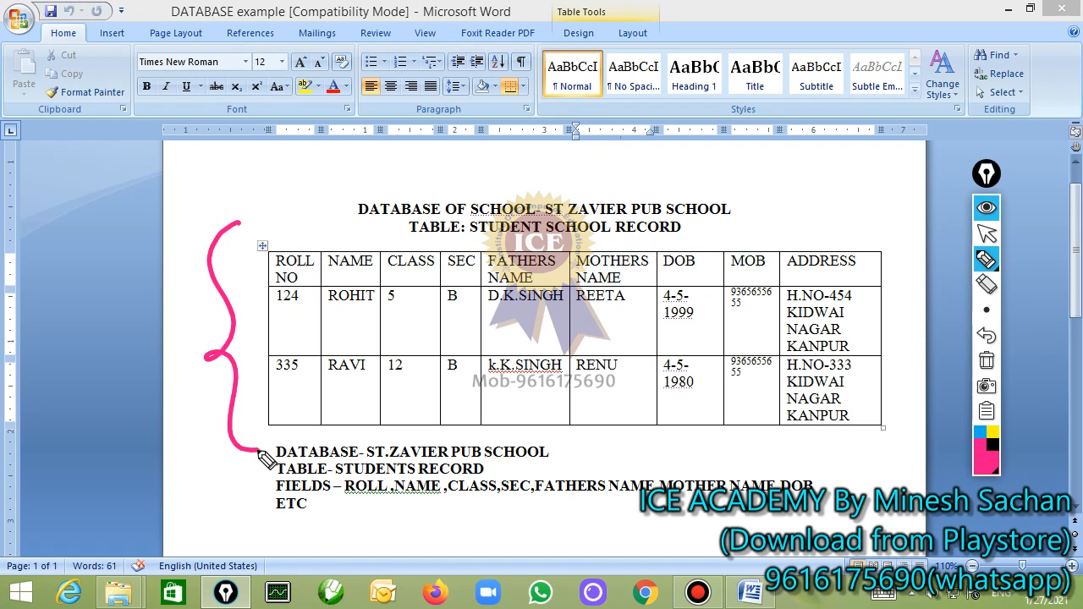
{"action": "mouse_move", "coordinate": [286, 237]}
{"action": "left_mouse_down"}
{"action": "mouse_move", "coordinate": [894, 235]}
{"action": "mouse_move", "coordinate": [821, 448]}
{"action": "mouse_move", "coordinate": [269, 470]}
{"action": "left_mouse_up"}
{"action": "mouse_move", "coordinate": [55, 414]}
{"action": "left_mouse_down"}
{"action": "mouse_move", "coordinate": [109, 339]}
{"action": "mouse_move", "coordinate": [121, 416]}
{"action": "mouse_move", "coordinate": [144, 363]}
{"action": "mouse_move", "coordinate": [155, 382]}
{"action": "mouse_move", "coordinate": [208, 343]}
{"action": "left_mouse_up"}
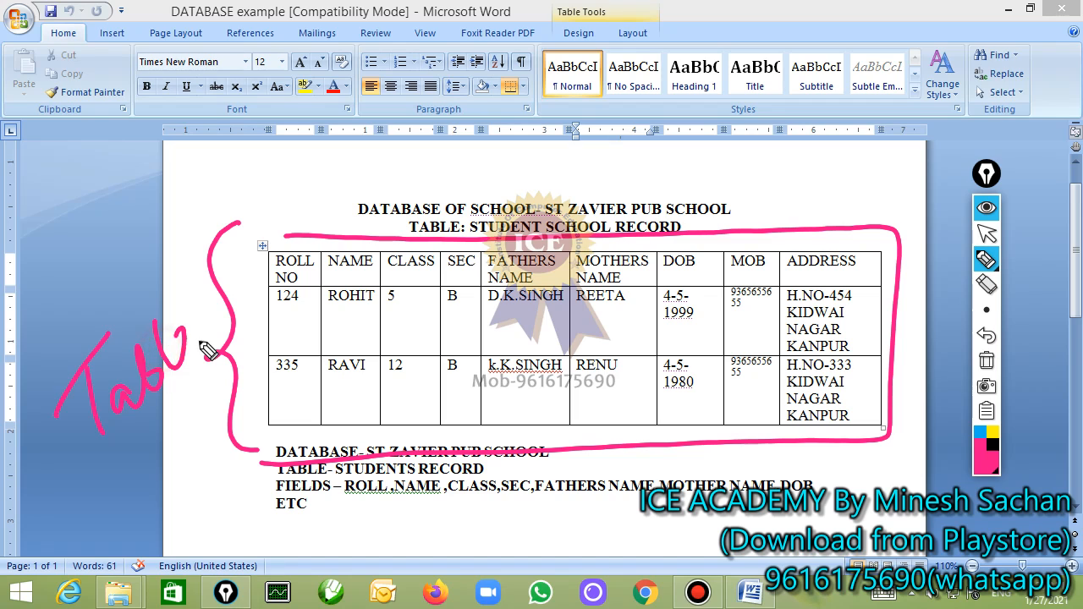
{"action": "left_click_drag", "start_coordinate": [123, 450], "coordinate": [212, 367]}
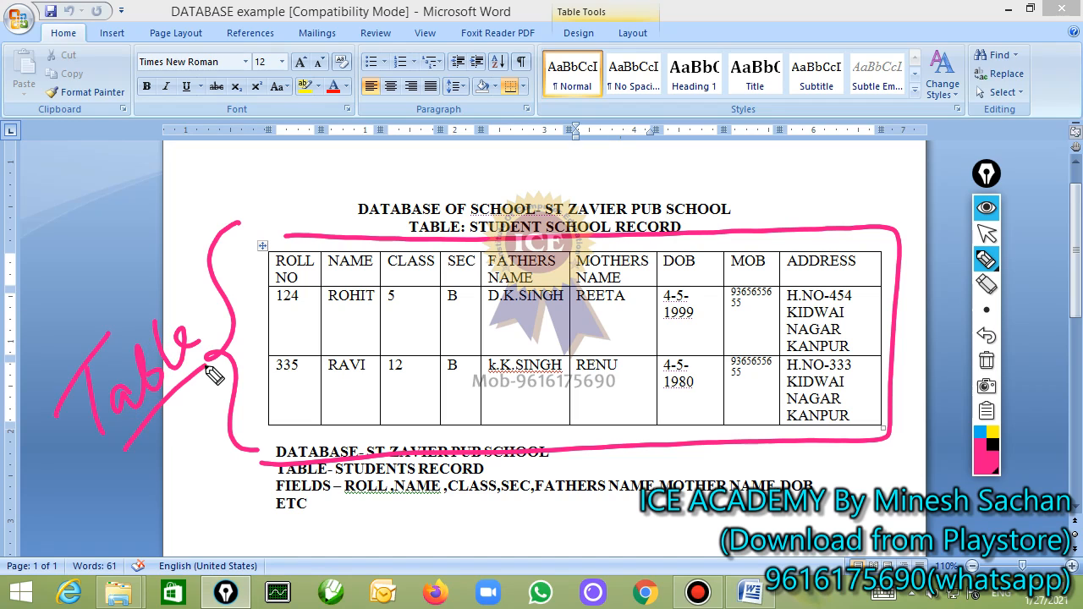
{"action": "left_click", "coordinate": [986, 360]}
- Circle the header row in pink with an arrow labelled 'Fields', then clear the ink
{"action": "left_click_drag", "start_coordinate": [342, 238], "coordinate": [394, 295]}
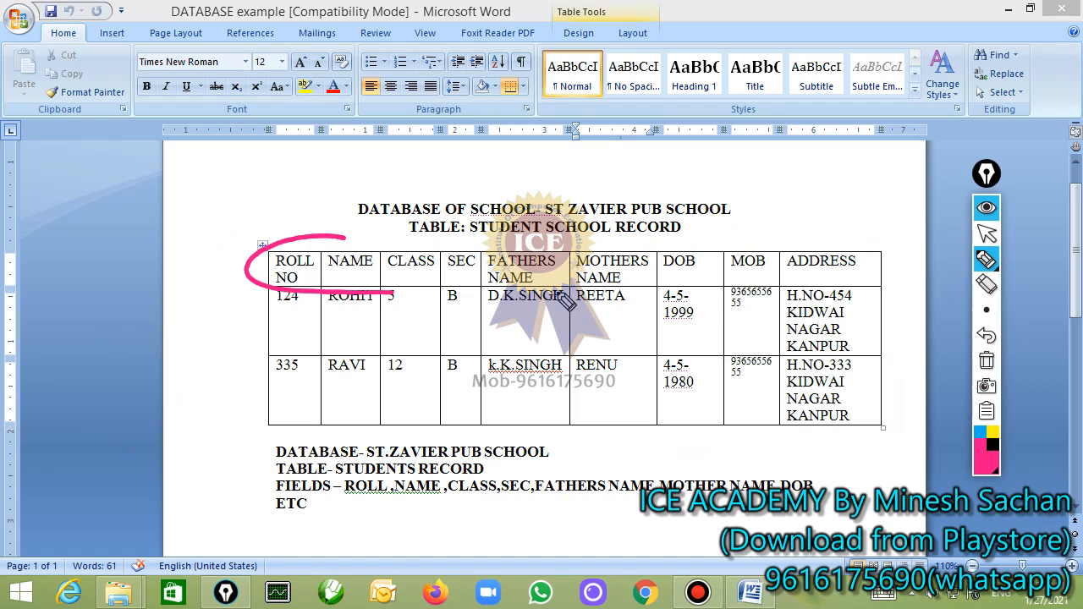
{"action": "mouse_move", "coordinate": [565, 300]}
{"action": "left_mouse_down"}
{"action": "mouse_move", "coordinate": [889, 273]}
{"action": "mouse_move", "coordinate": [352, 253]}
{"action": "mouse_move", "coordinate": [288, 235]}
{"action": "left_mouse_up"}
{"action": "mouse_move", "coordinate": [257, 166]}
{"action": "left_mouse_down"}
{"action": "mouse_move", "coordinate": [279, 235]}
{"action": "mouse_move", "coordinate": [291, 214]}
{"action": "mouse_move", "coordinate": [283, 82]}
{"action": "left_mouse_up"}
{"action": "mouse_move", "coordinate": [264, 131]}
{"action": "left_mouse_down"}
{"action": "mouse_move", "coordinate": [351, 55]}
{"action": "mouse_move", "coordinate": [431, 59]}
{"action": "mouse_move", "coordinate": [419, 114]}
{"action": "left_mouse_up"}
{"action": "left_click_drag", "start_coordinate": [476, 84], "coordinate": [313, 179]}
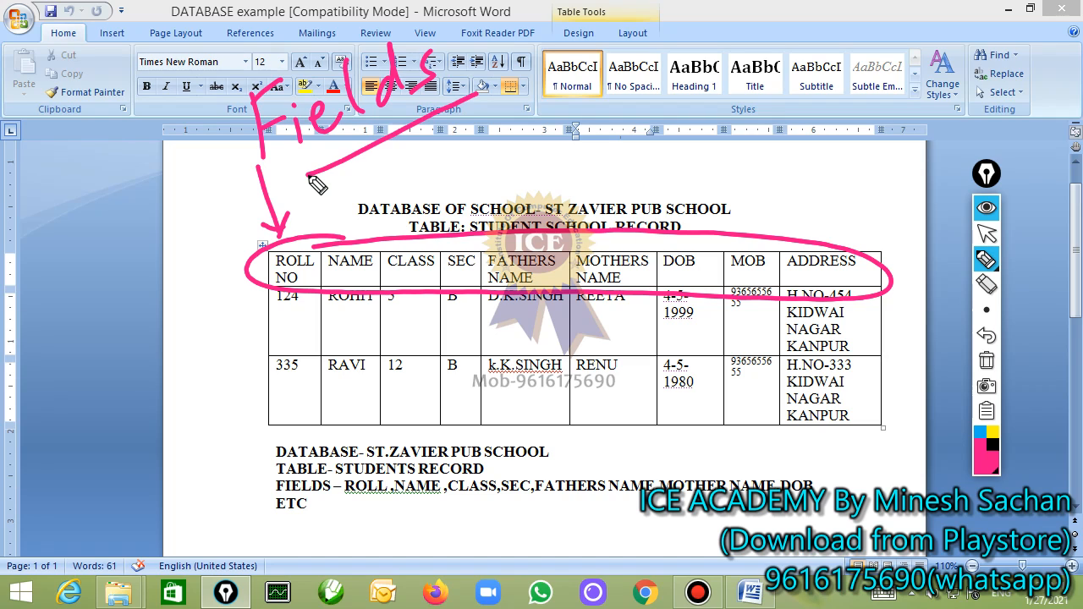
{"action": "left_click", "coordinate": [986, 361]}
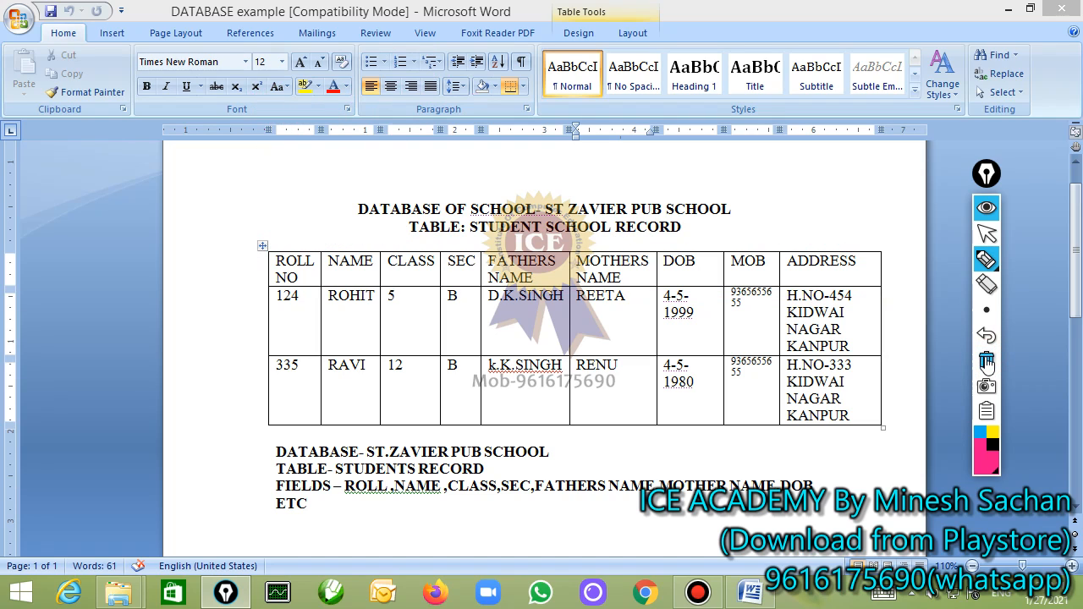
{"action": "mouse_move", "coordinate": [277, 318]}
{"action": "left_mouse_down"}
{"action": "mouse_move", "coordinate": [875, 337]}
{"action": "mouse_move", "coordinate": [628, 296]}
{"action": "mouse_move", "coordinate": [265, 311]}
{"action": "mouse_move", "coordinate": [155, 375]}
{"action": "left_mouse_up"}
{"action": "mouse_move", "coordinate": [99, 464]}
{"action": "left_mouse_down"}
{"action": "mouse_move", "coordinate": [73, 431]}
{"action": "mouse_move", "coordinate": [113, 438]}
{"action": "mouse_move", "coordinate": [194, 386]}
{"action": "mouse_move", "coordinate": [250, 381]}
{"action": "left_mouse_up"}
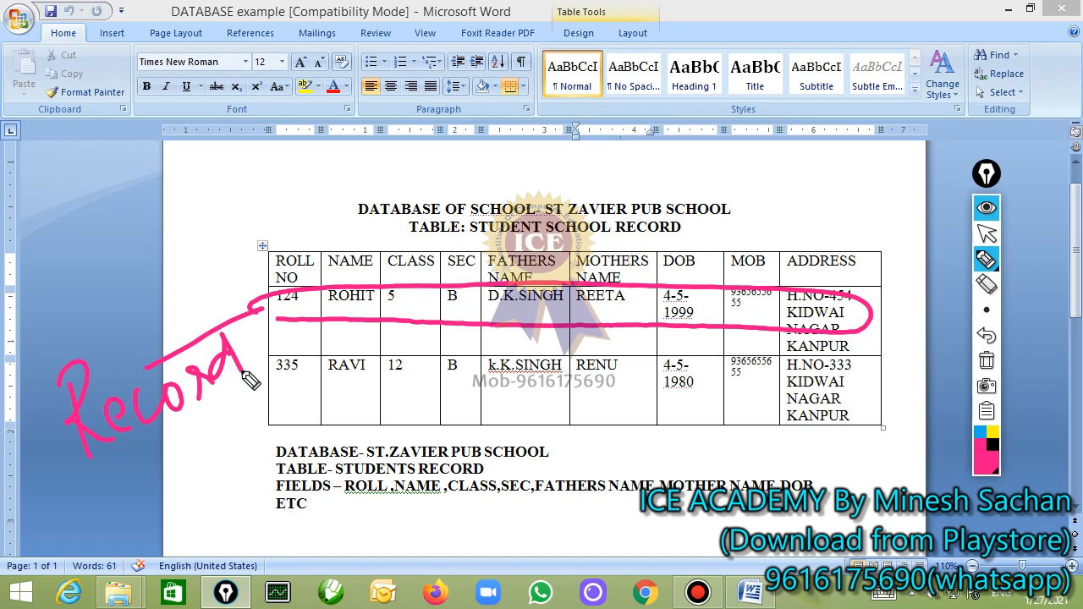
{"action": "left_click", "coordinate": [987, 361]}
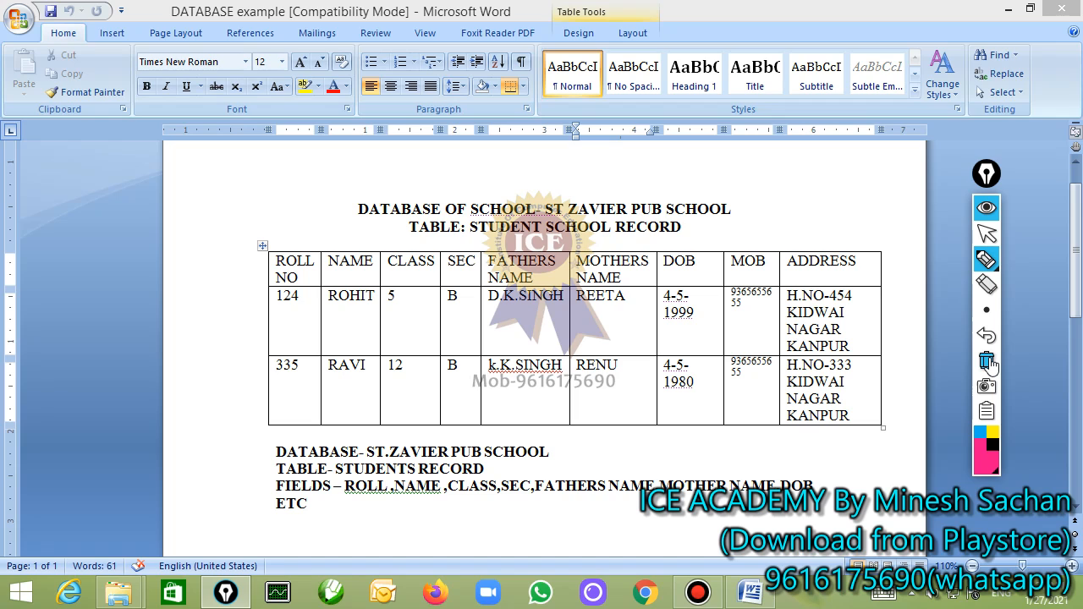
{"action": "mouse_move", "coordinate": [296, 240]}
{"action": "left_mouse_down"}
{"action": "mouse_move", "coordinate": [544, 288]}
{"action": "mouse_move", "coordinate": [867, 264]}
{"action": "mouse_move", "coordinate": [378, 240]}
{"action": "mouse_move", "coordinate": [303, 252]}
{"action": "left_mouse_up"}
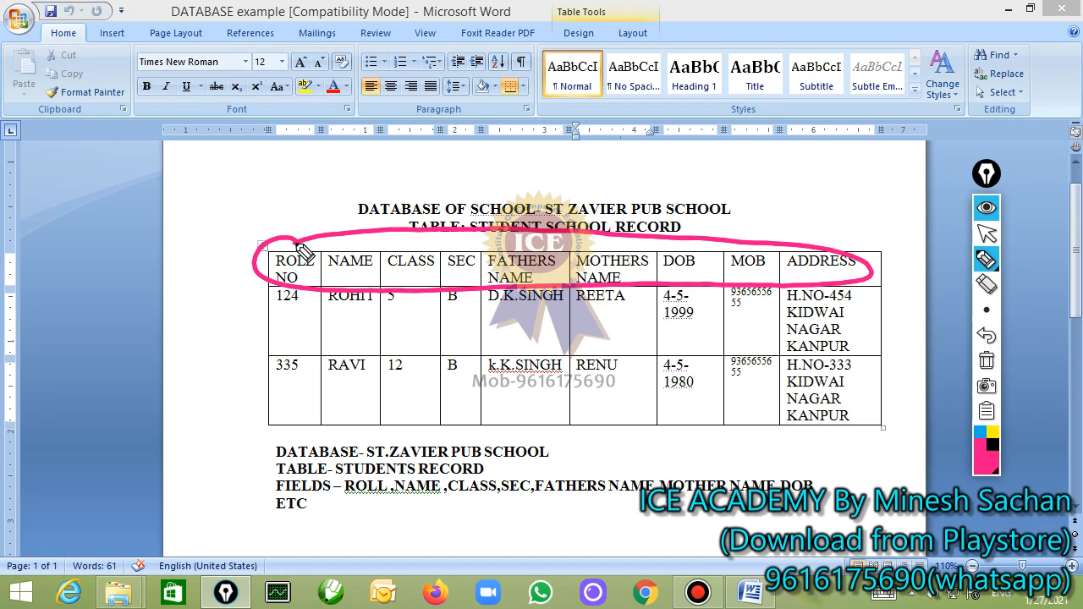
{"action": "left_click", "coordinate": [986, 361]}
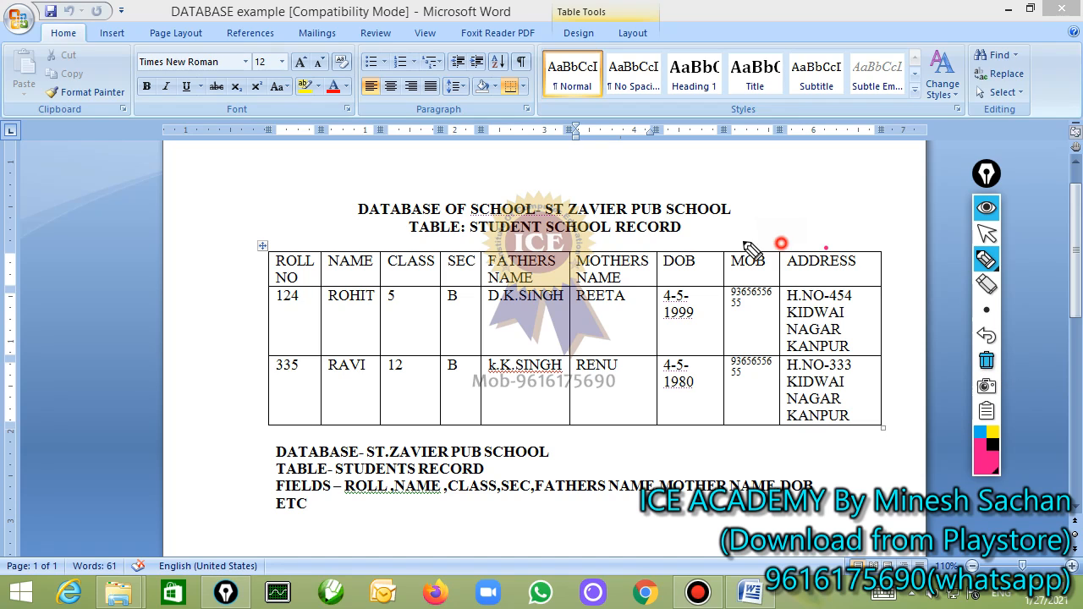
{"action": "mouse_move", "coordinate": [828, 247]}
{"action": "left_mouse_down"}
{"action": "mouse_move", "coordinate": [285, 237]}
{"action": "mouse_move", "coordinate": [322, 448]}
{"action": "mouse_move", "coordinate": [863, 442]}
{"action": "mouse_move", "coordinate": [873, 249]}
{"action": "left_mouse_up"}
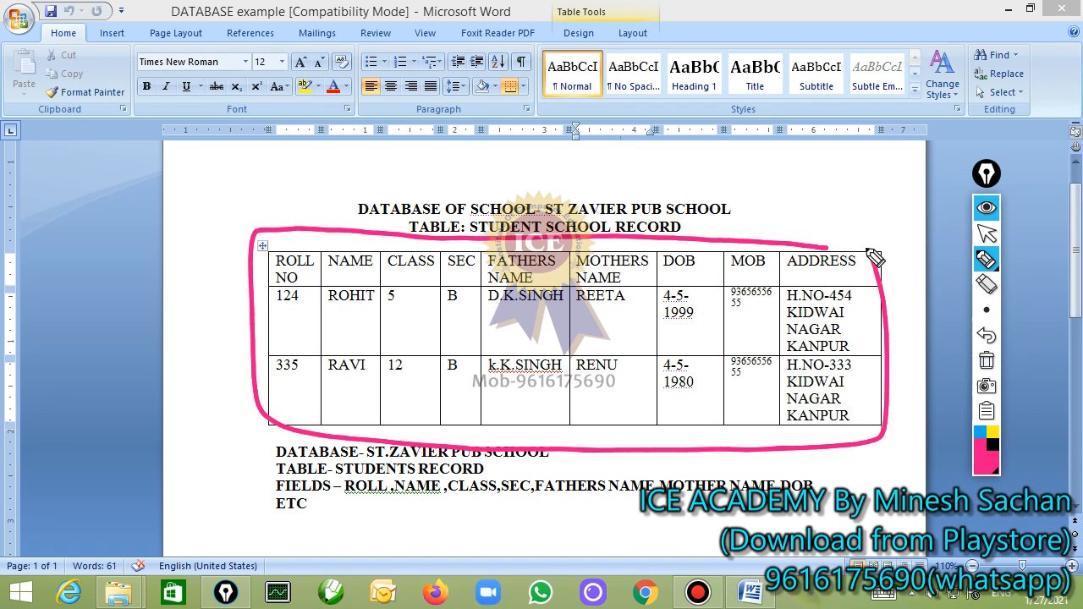
{"action": "mouse_move", "coordinate": [349, 207]}
{"action": "left_mouse_down"}
{"action": "mouse_move", "coordinate": [414, 150]}
{"action": "mouse_move", "coordinate": [470, 159]}
{"action": "left_mouse_up"}
{"action": "mouse_move", "coordinate": [496, 127]}
{"action": "left_mouse_down"}
{"action": "mouse_move", "coordinate": [499, 137]}
{"action": "mouse_move", "coordinate": [561, 127]}
{"action": "mouse_move", "coordinate": [558, 144]}
{"action": "mouse_move", "coordinate": [585, 152]}
{"action": "left_mouse_up"}
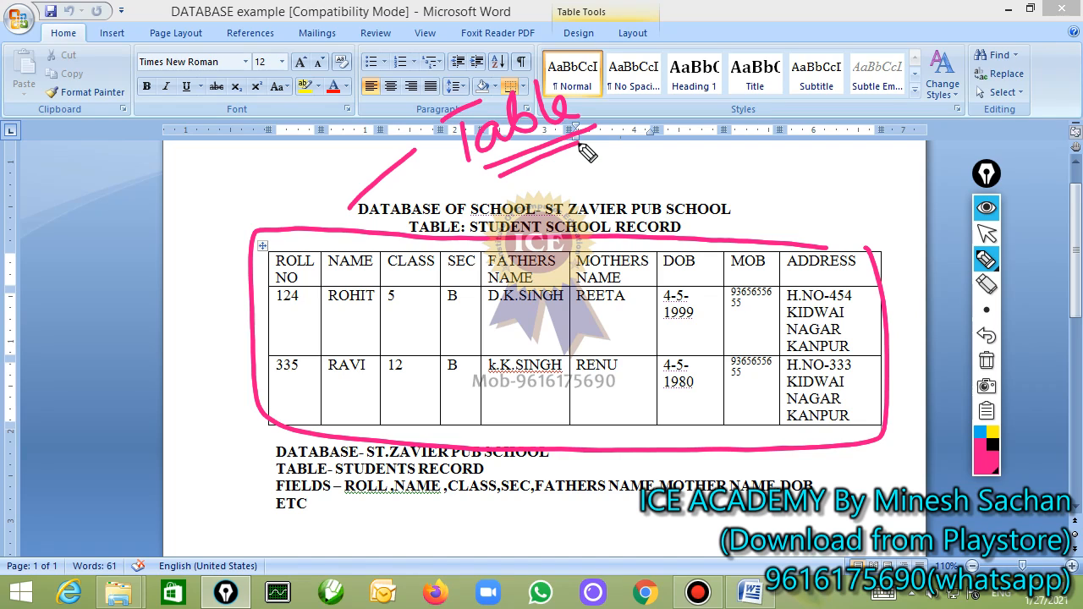
{"action": "left_click", "coordinate": [986, 361]}
{"action": "left_click", "coordinate": [986, 234]}
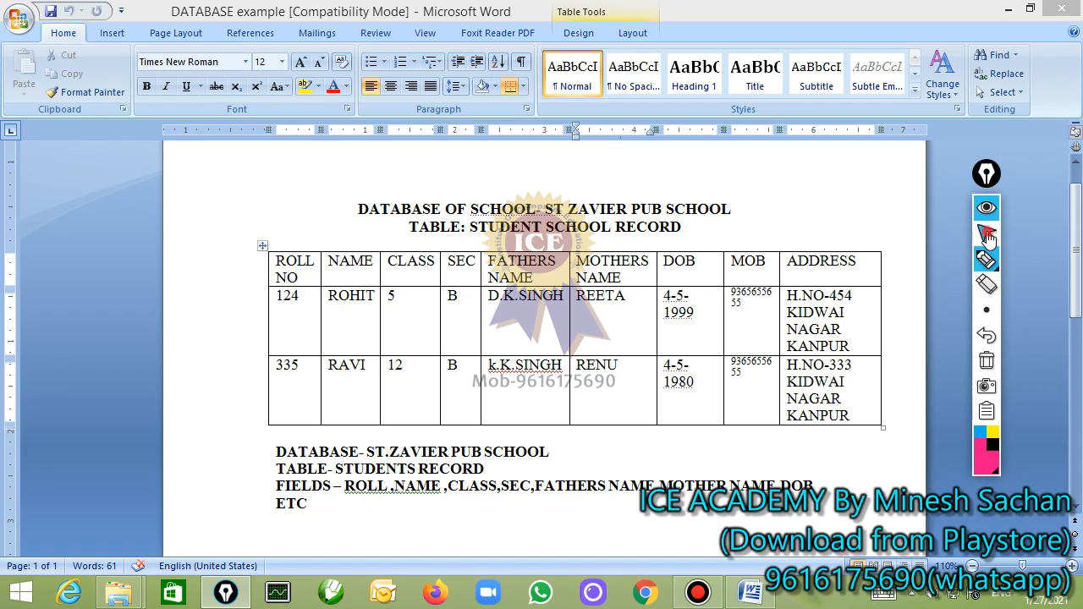
{"action": "scroll", "coordinate": [688, 359], "scroll_direction": "down", "scroll_amount": 7}
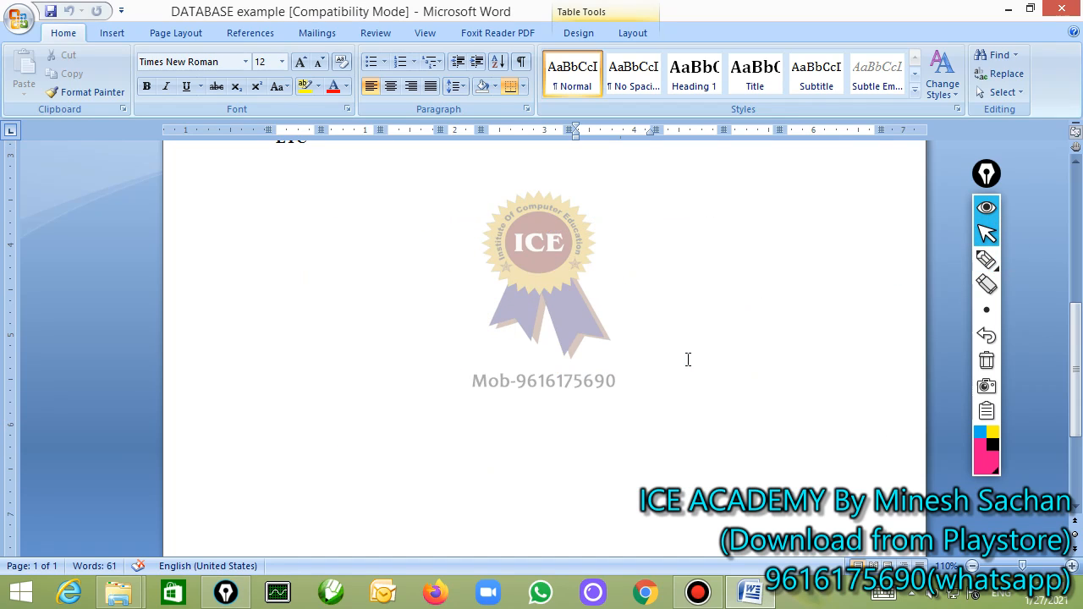
{"action": "left_click", "coordinate": [986, 260]}
{"action": "mouse_move", "coordinate": [592, 164]}
{"action": "left_mouse_down"}
{"action": "mouse_move", "coordinate": [515, 164]}
{"action": "mouse_move", "coordinate": [587, 256]}
{"action": "mouse_move", "coordinate": [575, 178]}
{"action": "left_mouse_up"}
{"action": "mouse_move", "coordinate": [392, 225]}
{"action": "left_mouse_down"}
{"action": "mouse_move", "coordinate": [411, 205]}
{"action": "mouse_move", "coordinate": [460, 222]}
{"action": "mouse_move", "coordinate": [515, 196]}
{"action": "mouse_move", "coordinate": [540, 223]}
{"action": "left_mouse_up"}
{"action": "left_click", "coordinate": [499, 197]}
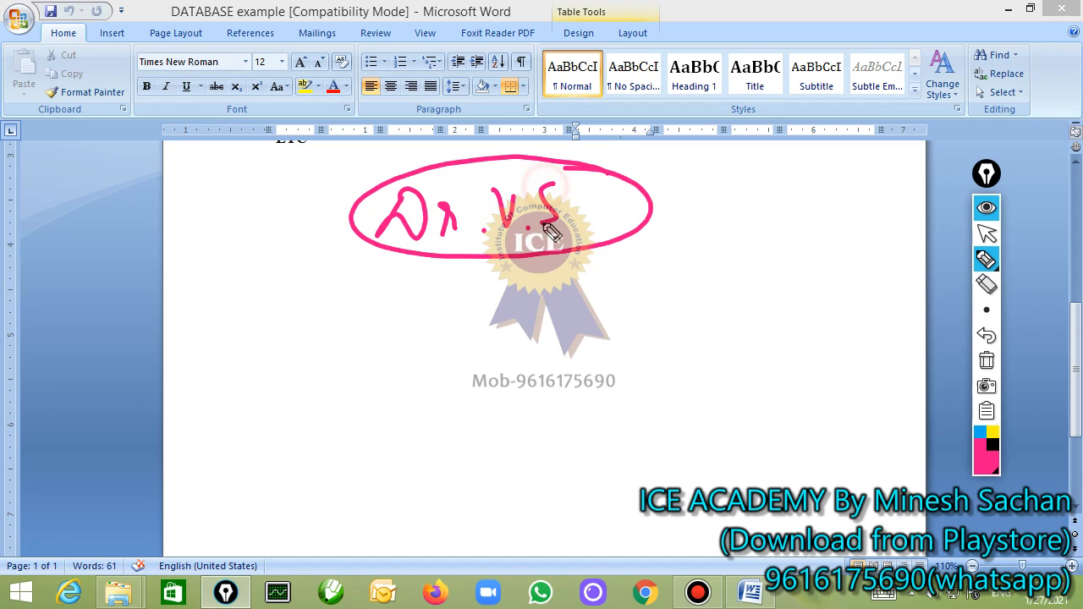
{"action": "mouse_move", "coordinate": [602, 186]}
{"action": "left_mouse_down"}
{"action": "mouse_move", "coordinate": [624, 209]}
{"action": "mouse_move", "coordinate": [630, 175]}
{"action": "left_mouse_up"}
{"action": "mouse_move", "coordinate": [434, 263]}
{"action": "left_mouse_down"}
{"action": "mouse_move", "coordinate": [337, 342]}
{"action": "mouse_move", "coordinate": [247, 498]}
{"action": "left_mouse_up"}
{"action": "left_click_drag", "start_coordinate": [393, 440], "coordinate": [287, 372]}
{"action": "mouse_move", "coordinate": [186, 430]}
{"action": "left_mouse_down"}
{"action": "mouse_move", "coordinate": [174, 432]}
{"action": "mouse_move", "coordinate": [179, 460]}
{"action": "left_mouse_up"}
{"action": "left_click_drag", "start_coordinate": [210, 403], "coordinate": [220, 453]}
{"action": "left_click_drag", "start_coordinate": [196, 437], "coordinate": [225, 425]}
{"action": "mouse_move", "coordinate": [230, 418]}
{"action": "left_mouse_down"}
{"action": "mouse_move", "coordinate": [245, 438]}
{"action": "mouse_move", "coordinate": [350, 387]}
{"action": "mouse_move", "coordinate": [364, 416]}
{"action": "left_mouse_up"}
{"action": "left_click_drag", "start_coordinate": [512, 255], "coordinate": [584, 377]}
{"action": "mouse_move", "coordinate": [692, 401]}
{"action": "left_mouse_down"}
{"action": "mouse_move", "coordinate": [459, 483]}
{"action": "mouse_move", "coordinate": [614, 408]}
{"action": "left_mouse_up"}
{"action": "left_click", "coordinate": [482, 453]}
{"action": "left_click_drag", "start_coordinate": [481, 448], "coordinate": [524, 436]}
{"action": "mouse_move", "coordinate": [505, 438]}
{"action": "left_mouse_down"}
{"action": "mouse_move", "coordinate": [505, 499]}
{"action": "mouse_move", "coordinate": [614, 504]}
{"action": "left_mouse_up"}
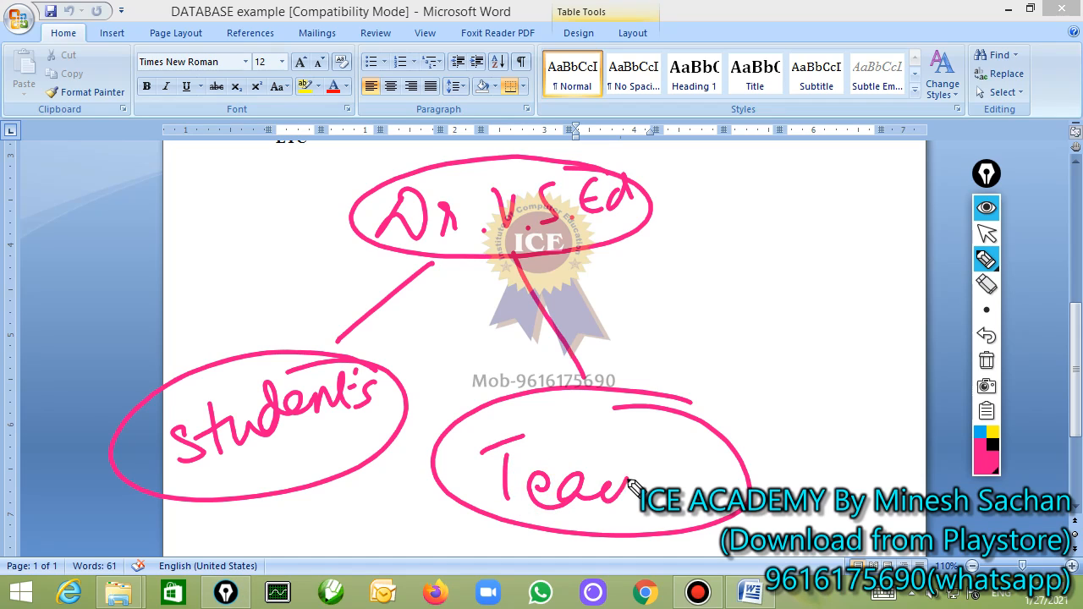
{"action": "mouse_move", "coordinate": [638, 440]}
{"action": "left_mouse_down"}
{"action": "mouse_move", "coordinate": [651, 506]}
{"action": "mouse_move", "coordinate": [695, 501]}
{"action": "left_mouse_up"}
{"action": "left_click", "coordinate": [680, 481]}
{"action": "mouse_move", "coordinate": [607, 251]}
{"action": "left_mouse_down"}
{"action": "mouse_move", "coordinate": [803, 334]}
{"action": "mouse_move", "coordinate": [861, 418]}
{"action": "mouse_move", "coordinate": [767, 361]}
{"action": "mouse_move", "coordinate": [785, 405]}
{"action": "mouse_move", "coordinate": [810, 385]}
{"action": "mouse_move", "coordinate": [828, 392]}
{"action": "mouse_move", "coordinate": [859, 379]}
{"action": "mouse_move", "coordinate": [834, 389]}
{"action": "left_mouse_up"}
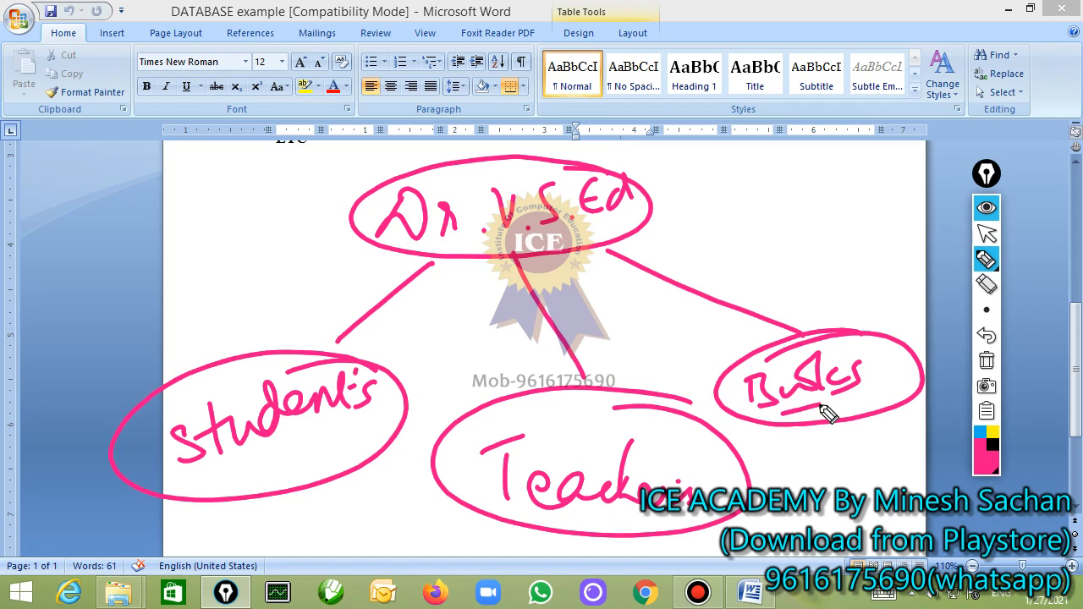
{"action": "left_click", "coordinate": [994, 449]}
{"action": "left_click_drag", "start_coordinate": [330, 440], "coordinate": [409, 383]}
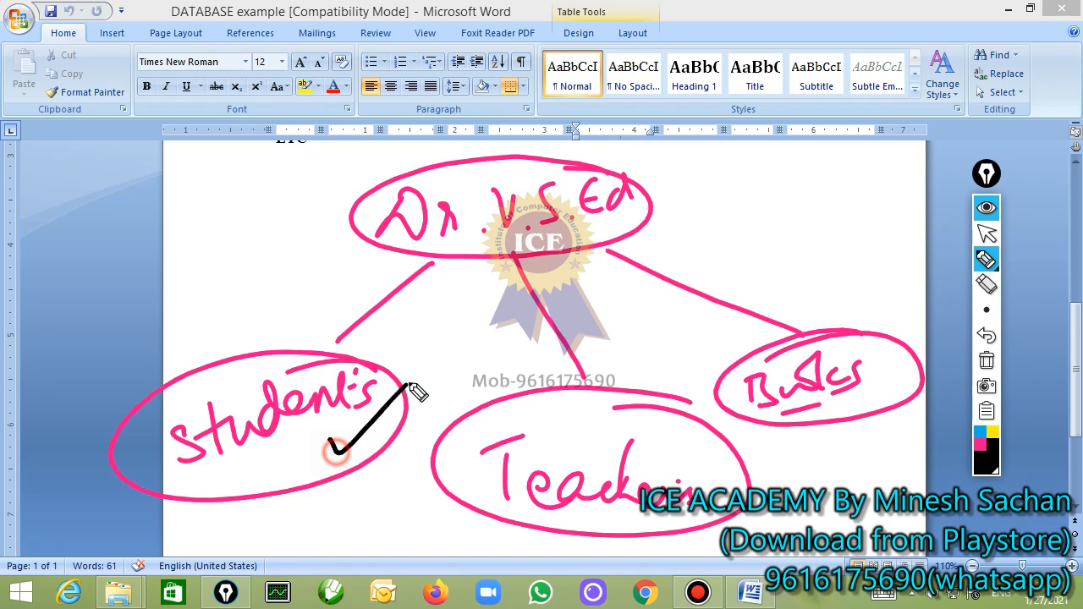
{"action": "left_click_drag", "start_coordinate": [412, 491], "coordinate": [469, 471]}
{"action": "left_click_drag", "start_coordinate": [715, 351], "coordinate": [778, 336]}
{"action": "left_click_drag", "start_coordinate": [780, 294], "coordinate": [831, 269]}
{"action": "mouse_move", "coordinate": [806, 308]}
{"action": "left_mouse_down"}
{"action": "mouse_move", "coordinate": [834, 295]}
{"action": "mouse_move", "coordinate": [920, 297]}
{"action": "left_mouse_up"}
{"action": "mouse_move", "coordinate": [438, 264]}
{"action": "left_mouse_down"}
{"action": "mouse_move", "coordinate": [500, 165]}
{"action": "mouse_move", "coordinate": [437, 253]}
{"action": "left_mouse_up"}
{"action": "left_click_drag", "start_coordinate": [301, 133], "coordinate": [373, 161]}
{"action": "left_click_drag", "start_coordinate": [363, 148], "coordinate": [352, 165]}
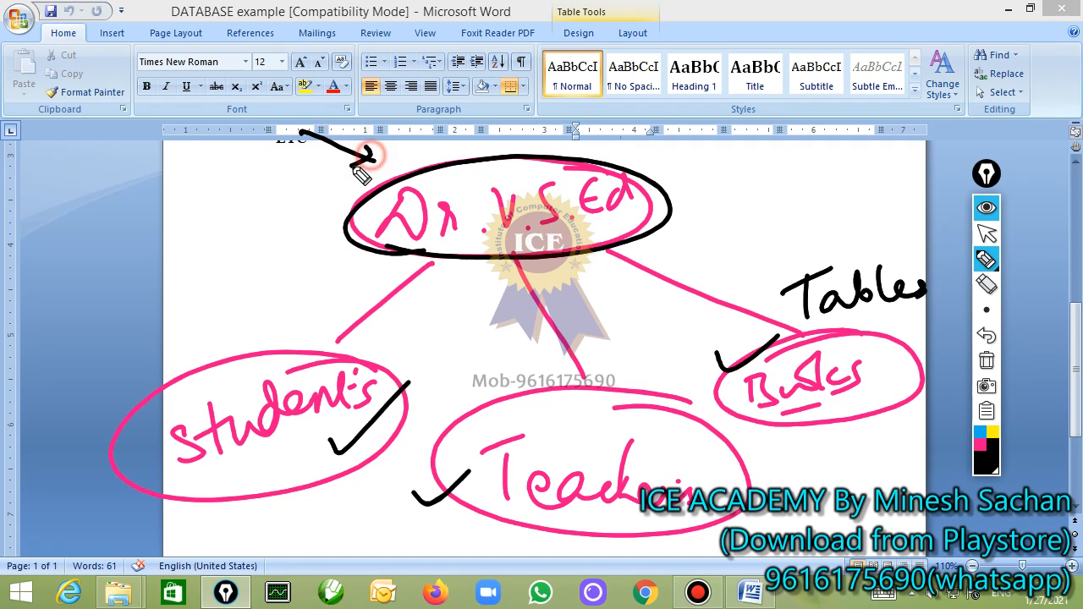
{"action": "mouse_move", "coordinate": [197, 96]}
{"action": "left_mouse_down"}
{"action": "mouse_move", "coordinate": [205, 144]}
{"action": "mouse_move", "coordinate": [192, 97]}
{"action": "mouse_move", "coordinate": [256, 110]}
{"action": "left_mouse_up"}
{"action": "mouse_move", "coordinate": [277, 70]}
{"action": "left_mouse_down"}
{"action": "mouse_move", "coordinate": [323, 109]}
{"action": "mouse_move", "coordinate": [427, 72]}
{"action": "left_mouse_up"}
{"action": "mouse_move", "coordinate": [425, 32]}
{"action": "left_mouse_down"}
{"action": "mouse_move", "coordinate": [416, 53]}
{"action": "mouse_move", "coordinate": [467, 32]}
{"action": "left_mouse_up"}
{"action": "left_click_drag", "start_coordinate": [307, 135], "coordinate": [489, 82]}
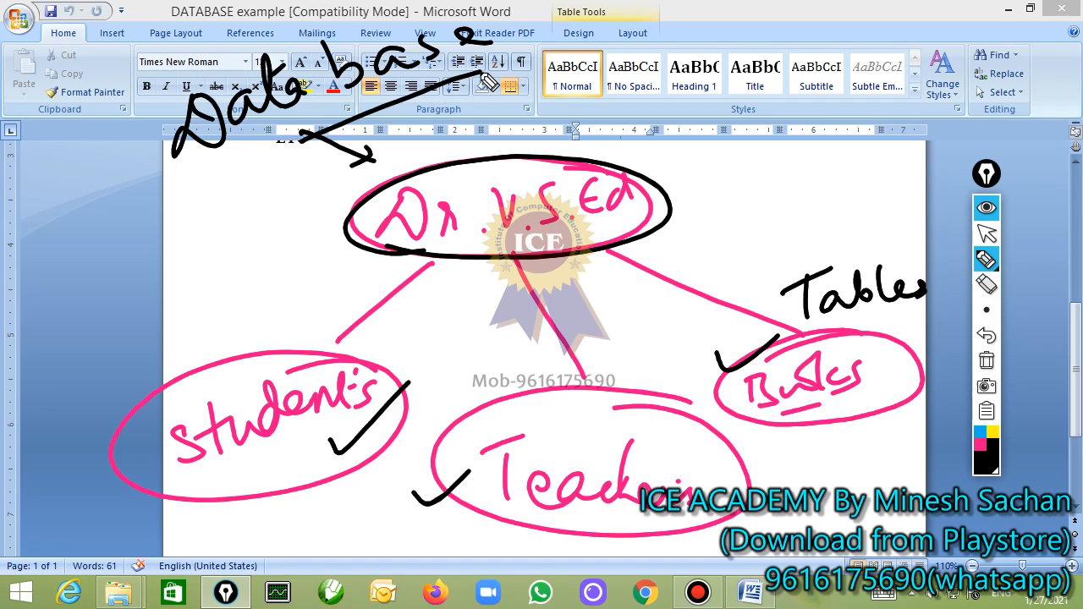
{"action": "left_click", "coordinate": [986, 361]}
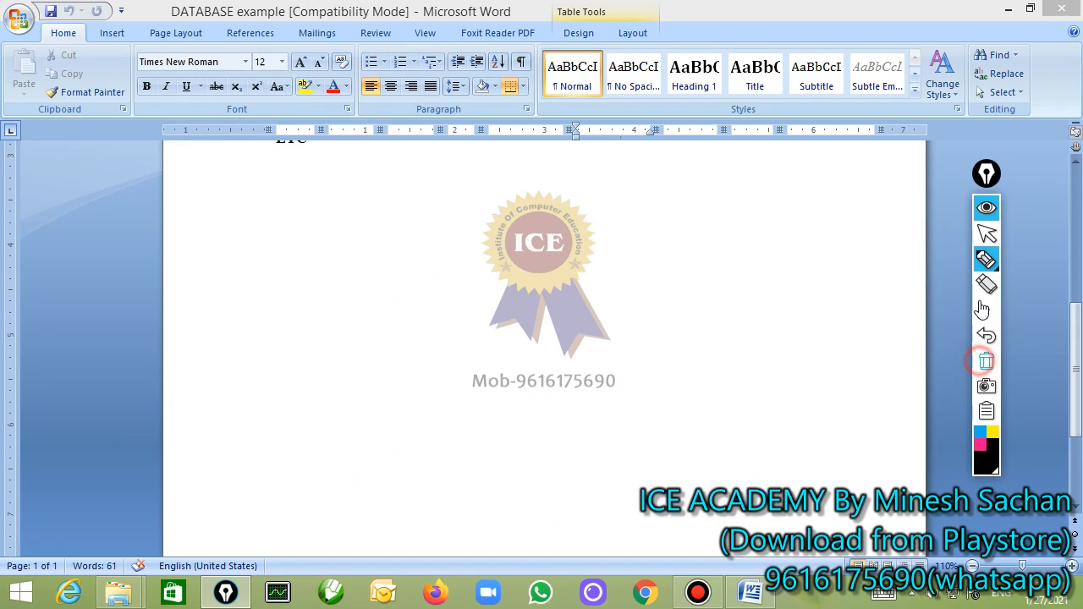
- Search Google for 'data entry operator' in a new Chrome tab and open the Naukri result
{"action": "left_click", "coordinate": [986, 234]}
{"action": "left_click", "coordinate": [634, 597]}
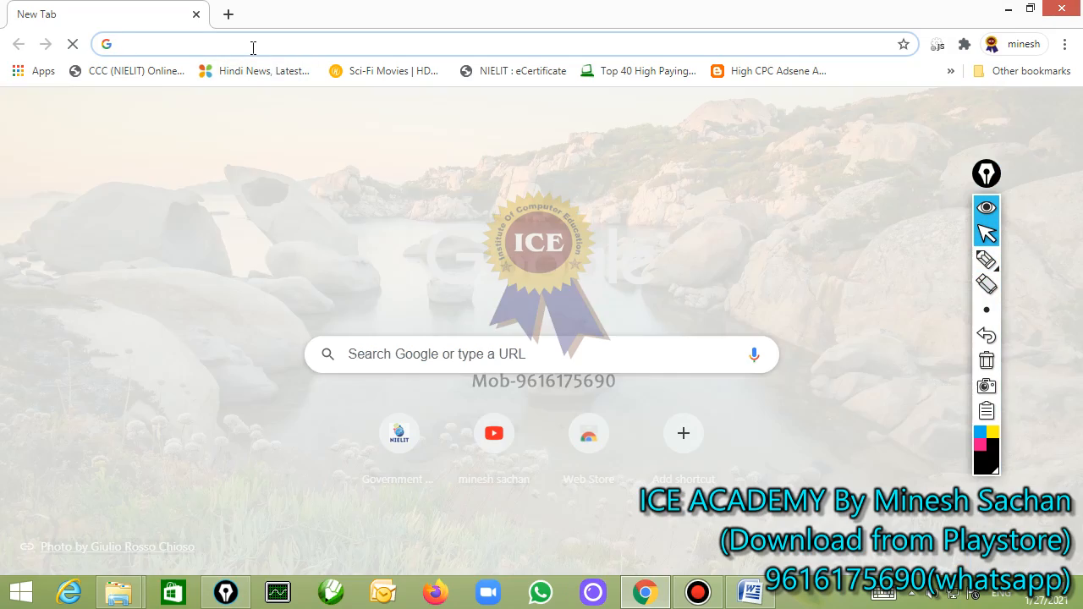
{"action": "type", "text": "data"}
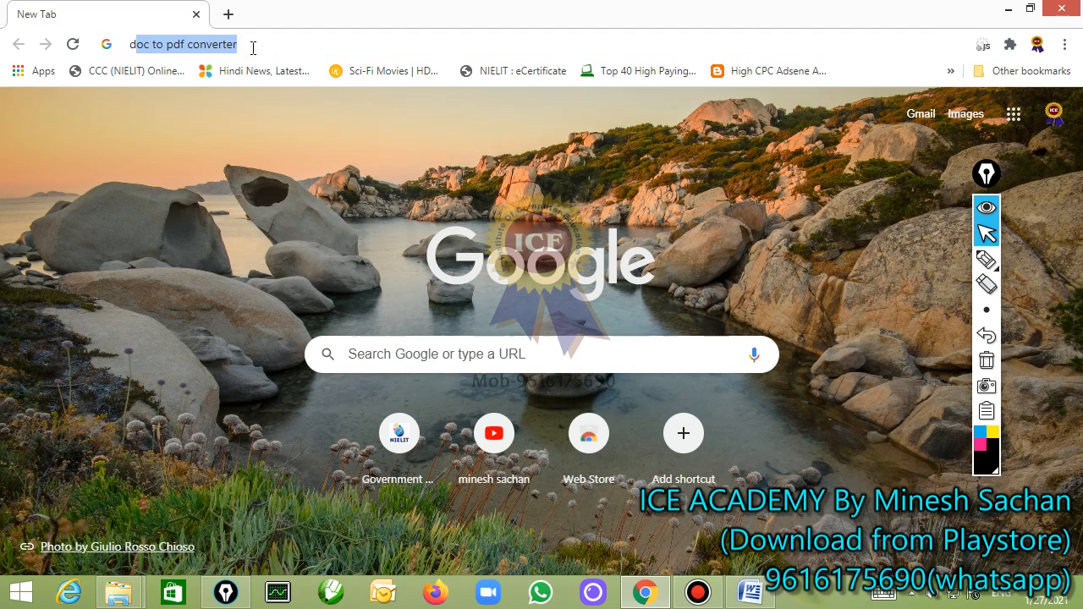
{"action": "type", "text": " enter"}
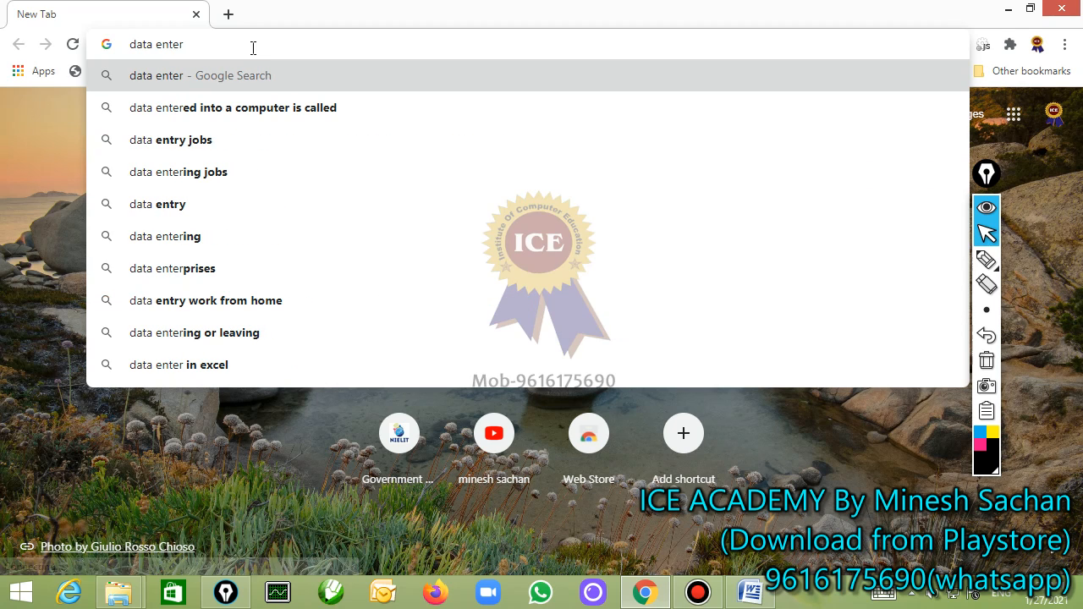
{"action": "key", "text": "BackSpace"}
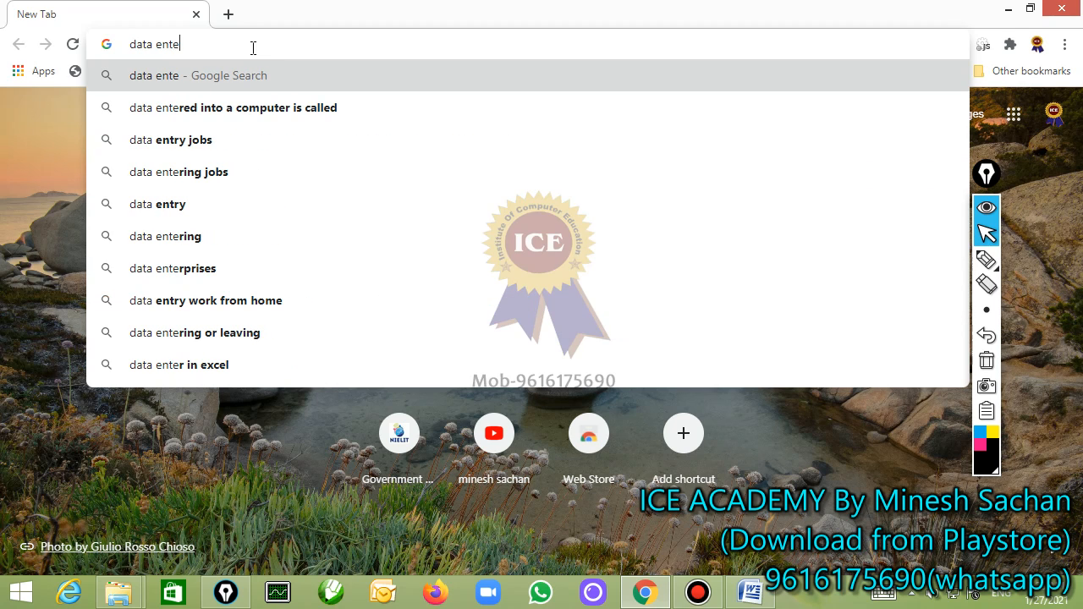
{"action": "key", "text": "Down"}
{"action": "key", "text": "Down"}
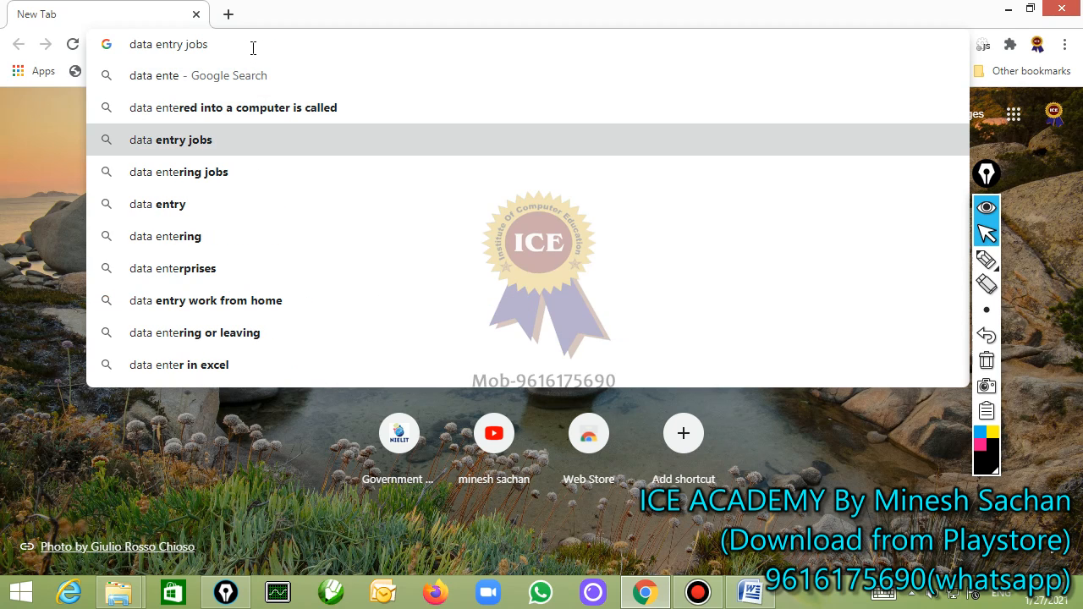
{"action": "key", "text": "BackSpace"}
{"action": "key", "text": "BackSpace"}
{"action": "key", "text": "BackSpace"}
{"action": "key", "text": "BackSpace"}
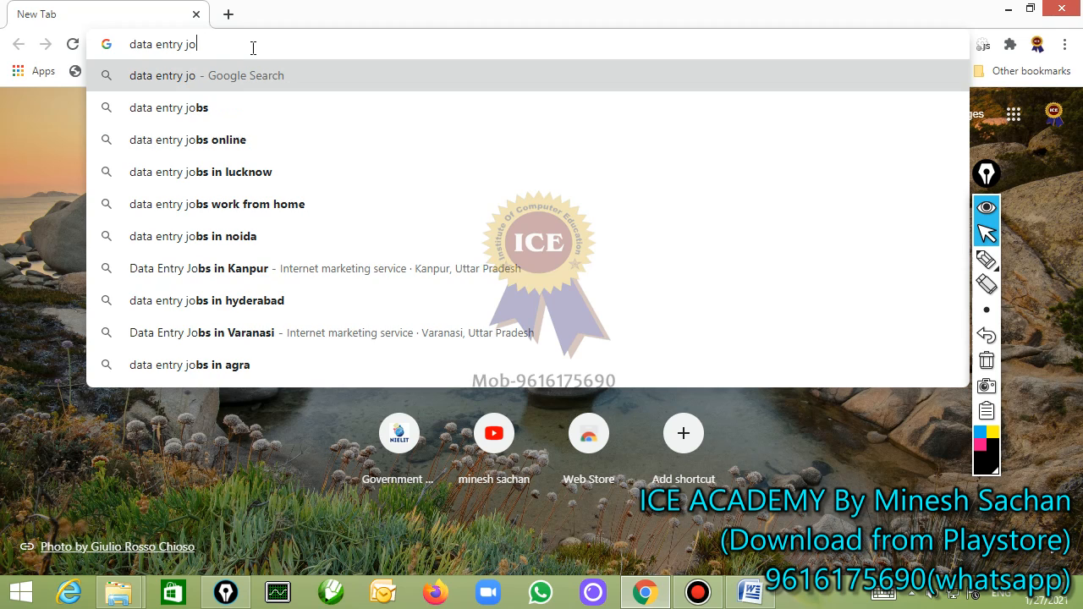
{"action": "key", "text": "Down"}
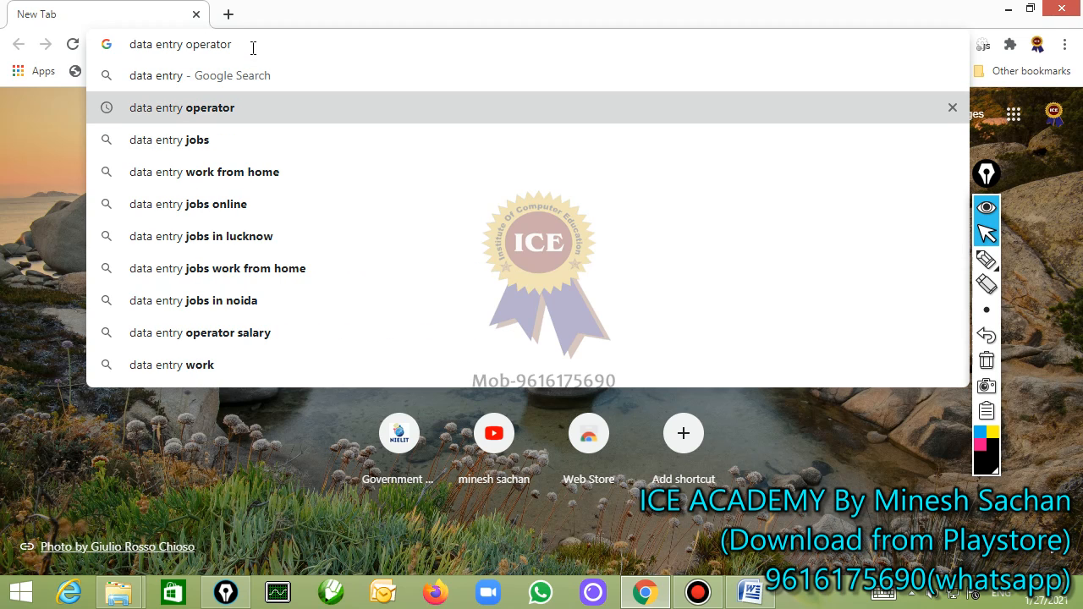
{"action": "key", "text": "Return"}
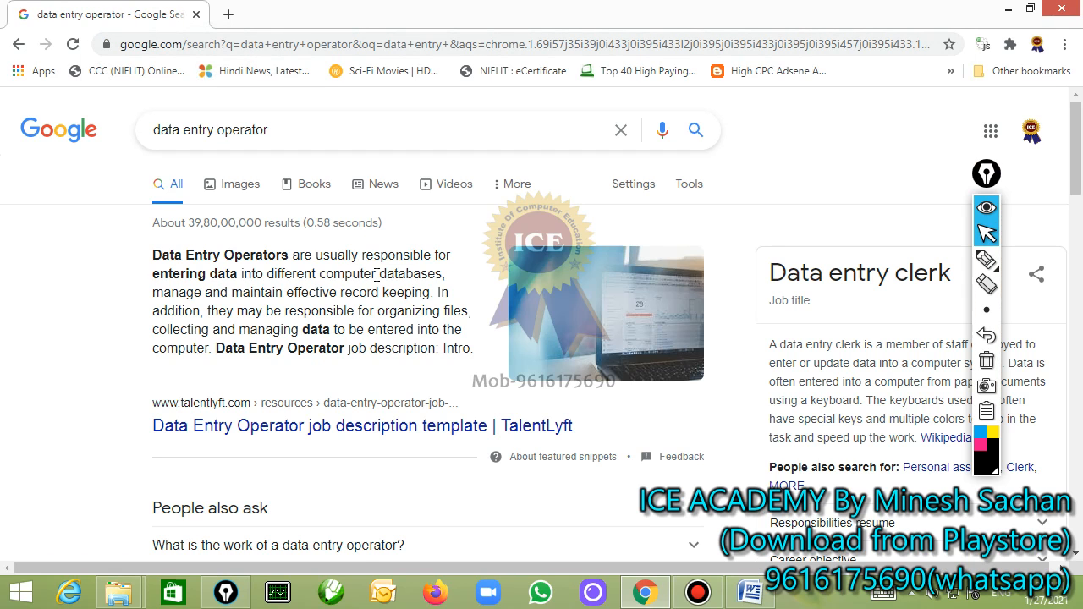
{"action": "scroll", "coordinate": [338, 229], "scroll_direction": "down", "scroll_amount": 4}
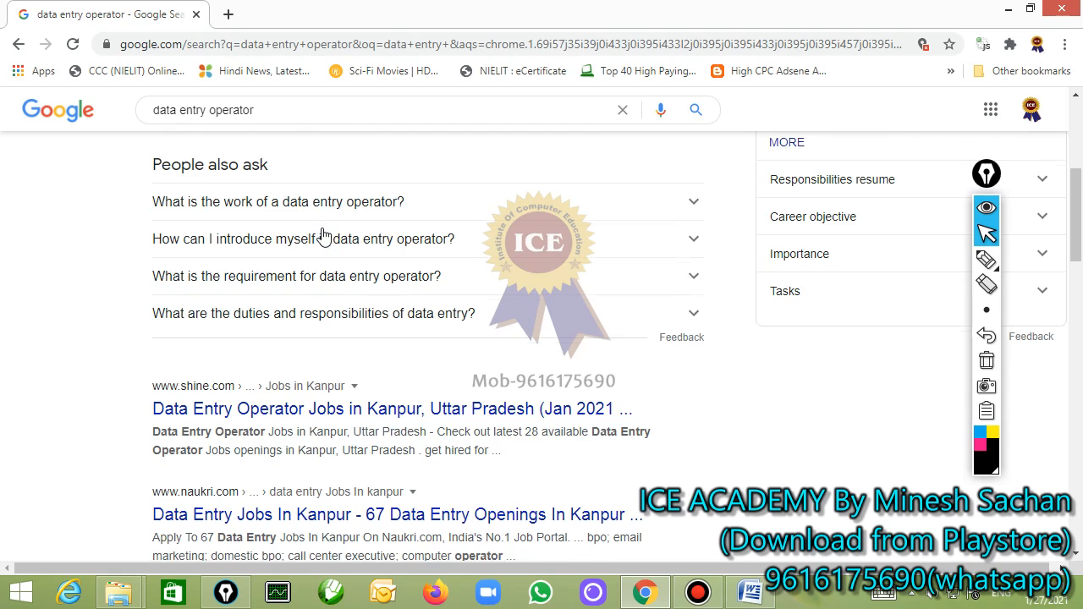
{"action": "scroll", "coordinate": [323, 234], "scroll_direction": "down", "scroll_amount": 2}
{"action": "left_click", "coordinate": [334, 347]}
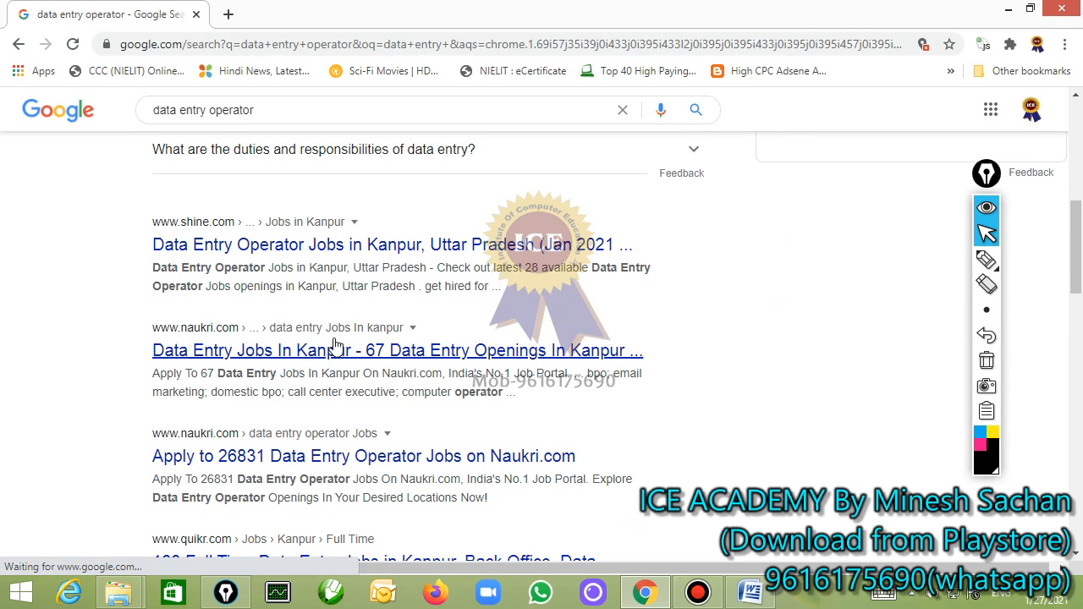
{"action": "scroll", "coordinate": [337, 334], "scroll_direction": "down", "scroll_amount": 1}
{"action": "scroll", "coordinate": [322, 278], "scroll_direction": "up", "scroll_amount": 7}
- Refine the search to 'data entry operator deo' and open the Jagran Josh SSC CHSL article
{"action": "left_click", "coordinate": [292, 125]}
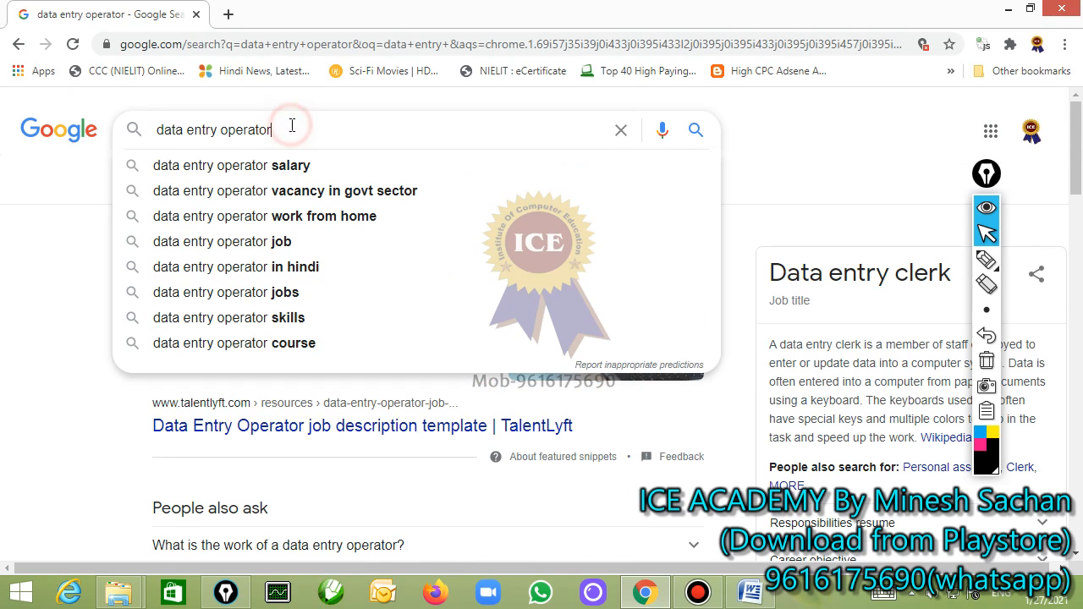
{"action": "type", "text": "deo"}
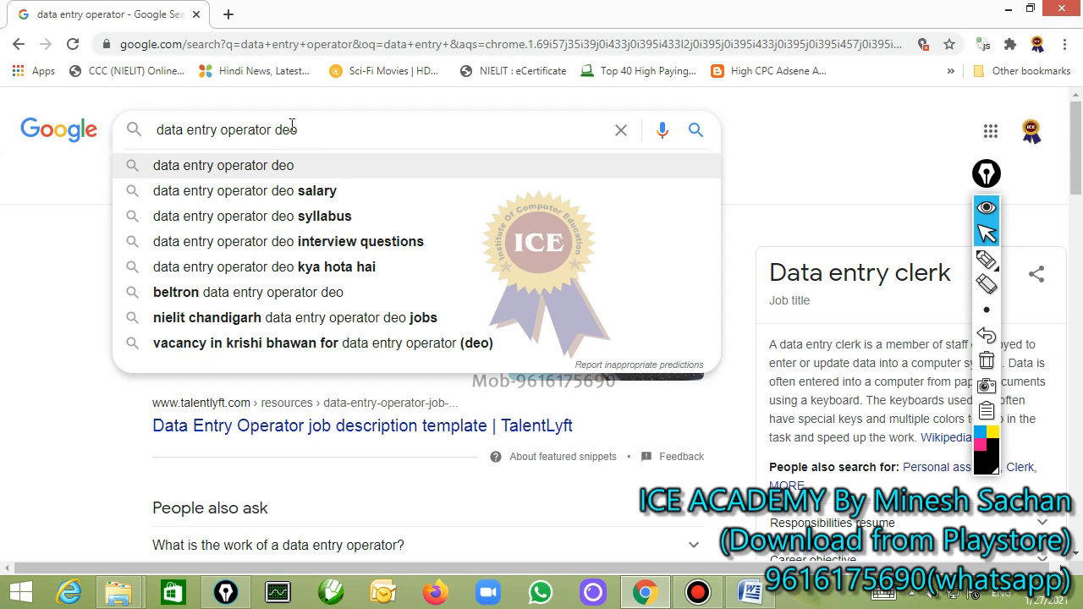
{"action": "key", "text": "Down"}
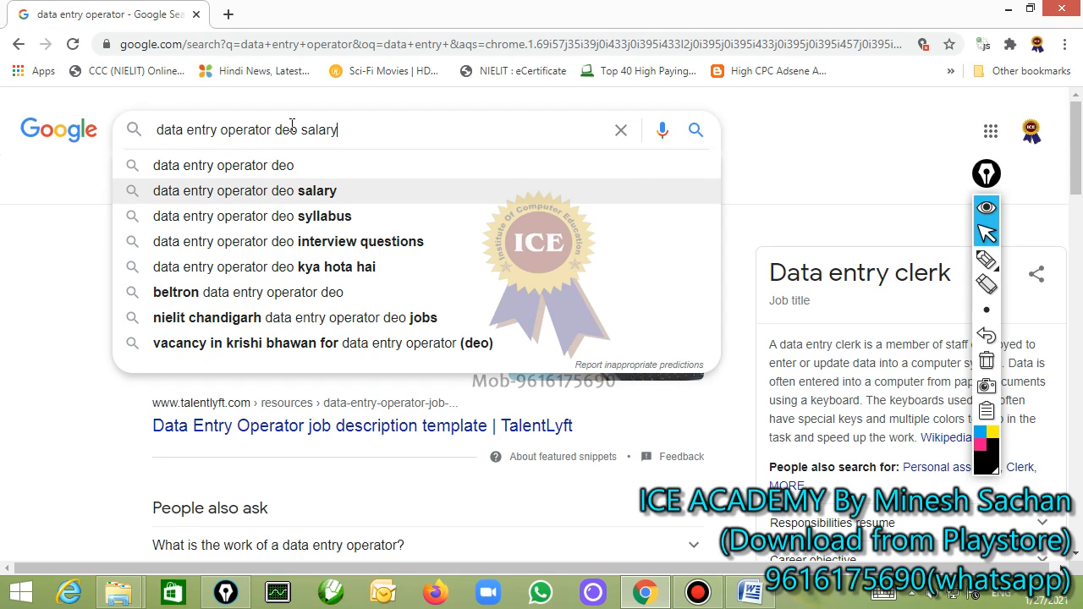
{"action": "key", "text": "Up"}
{"action": "key", "text": "Return"}
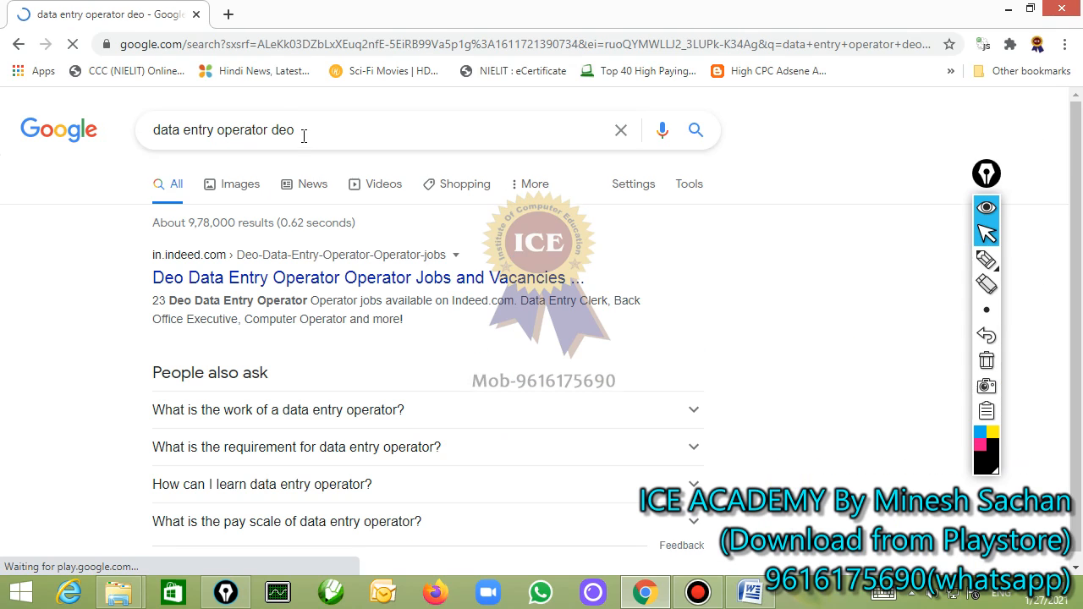
{"action": "scroll", "coordinate": [385, 287], "scroll_direction": "down", "scroll_amount": 5}
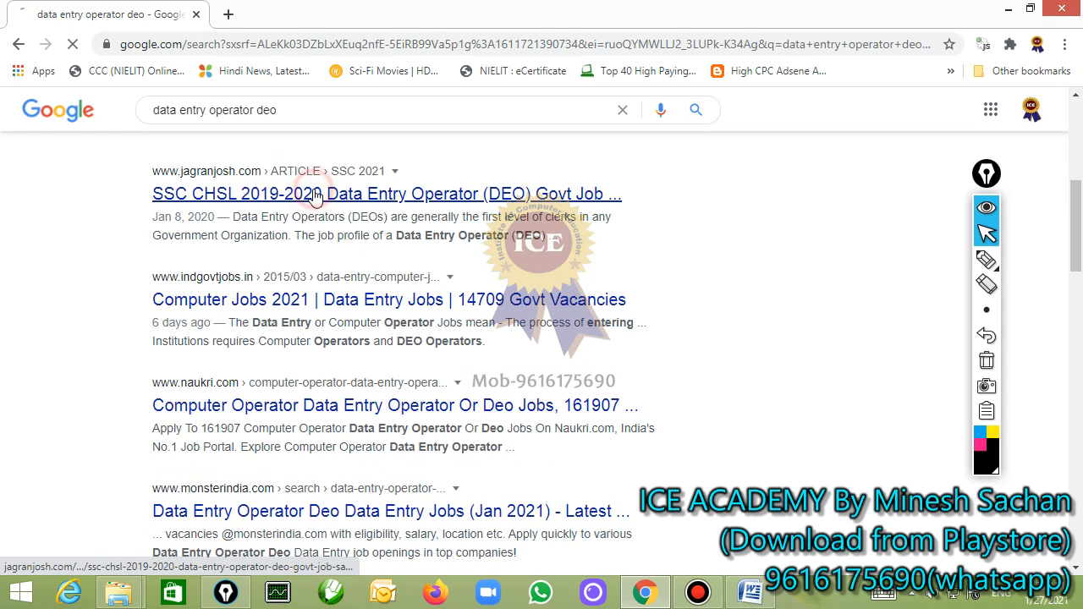
{"action": "left_click", "coordinate": [317, 197]}
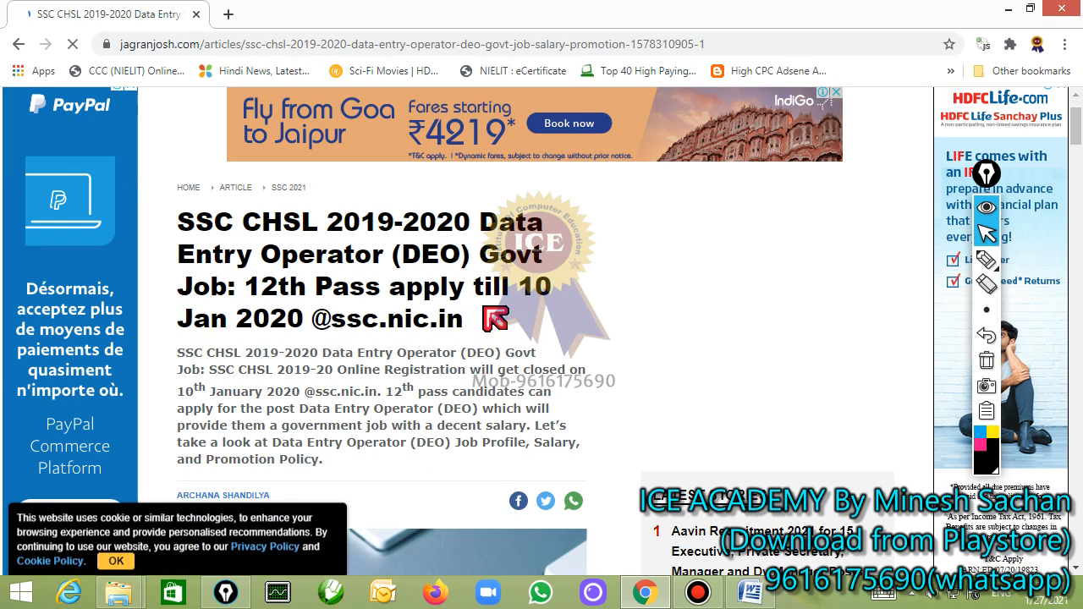
- Scroll into the Jagran Josh SSC CHSL article and dismiss the notifications prompt
{"action": "scroll", "coordinate": [344, 302], "scroll_direction": "down", "scroll_amount": 2}
{"action": "scroll", "coordinate": [344, 302], "scroll_direction": "down", "scroll_amount": 3}
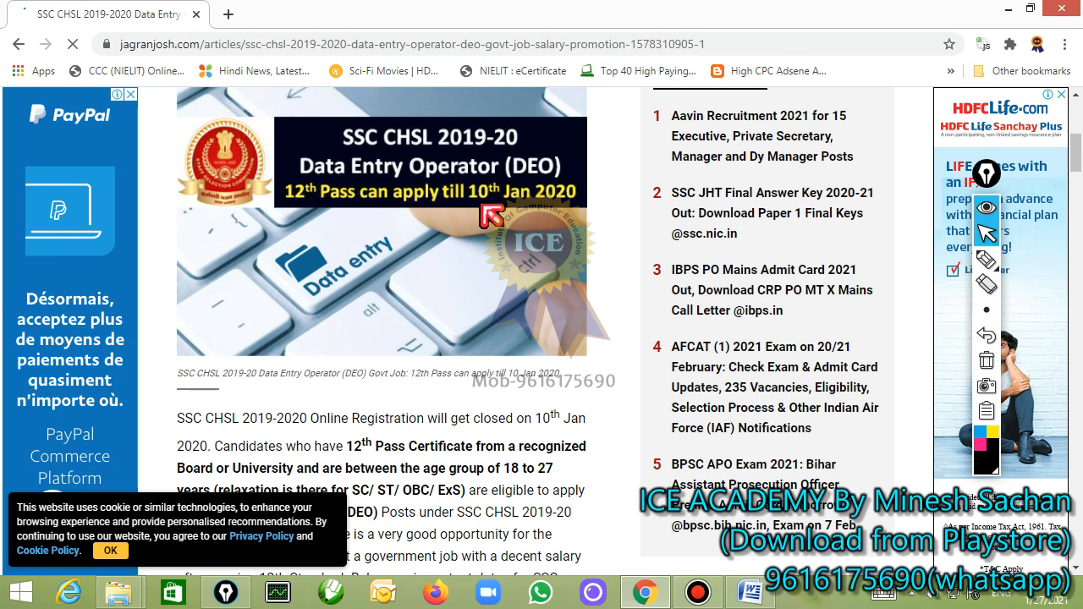
{"action": "scroll", "coordinate": [486, 216], "scroll_direction": "down", "scroll_amount": 2}
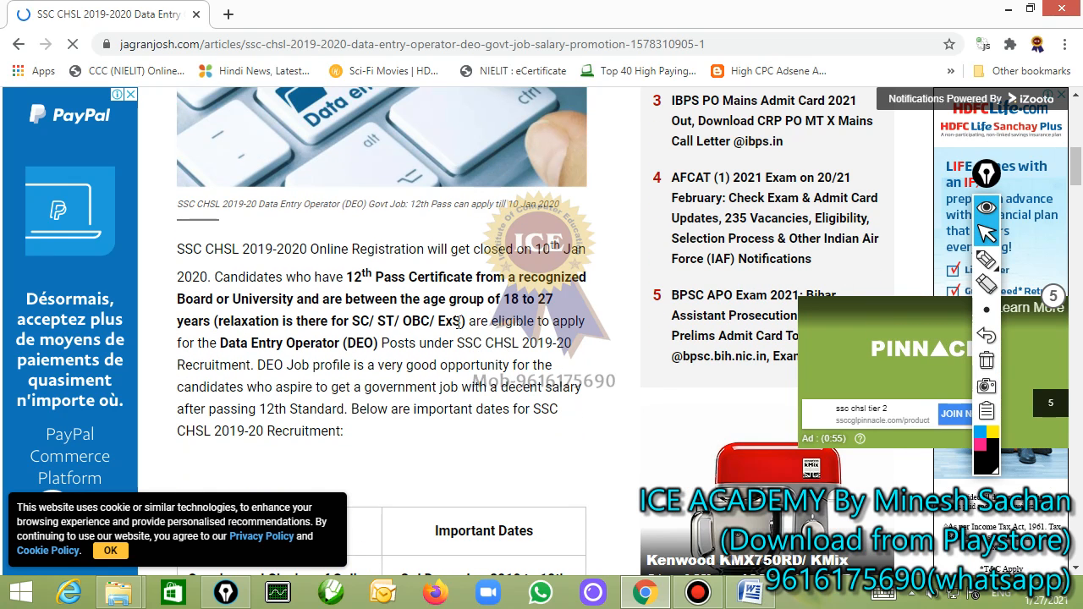
{"action": "scroll", "coordinate": [459, 322], "scroll_direction": "down", "scroll_amount": 4}
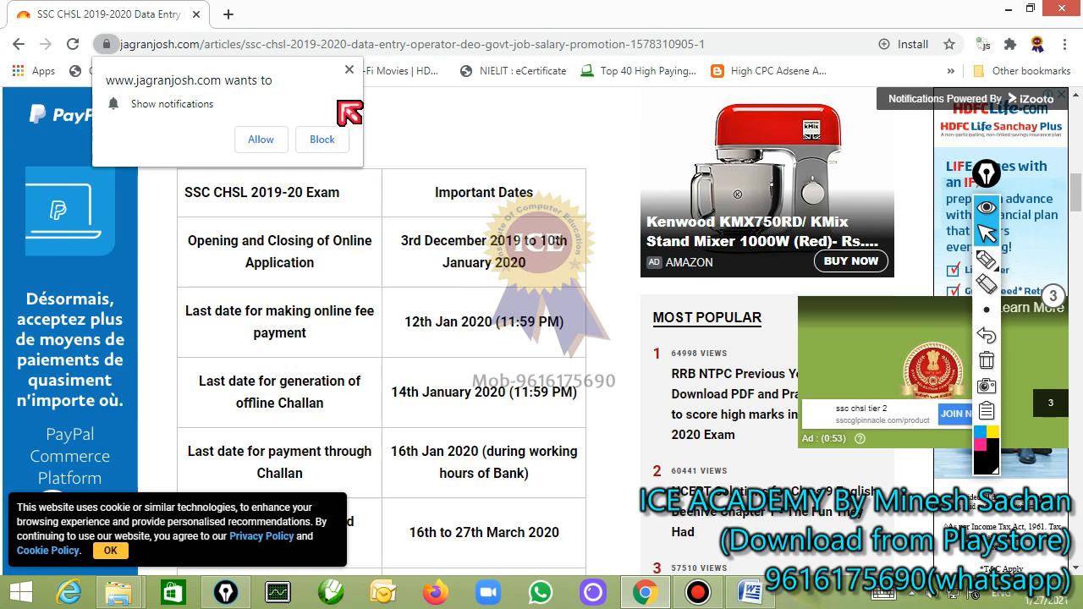
{"action": "left_click", "coordinate": [348, 70]}
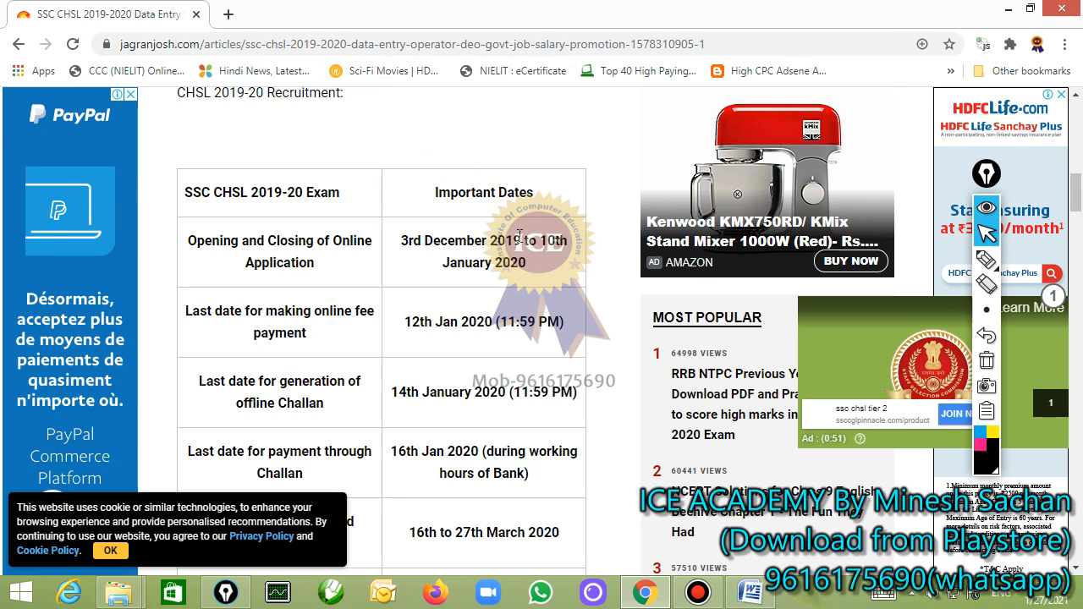
- Read through the exam details, highlight 'Data Entry Operator', and close Chrome
{"action": "scroll", "coordinate": [520, 237], "scroll_direction": "down", "scroll_amount": 4}
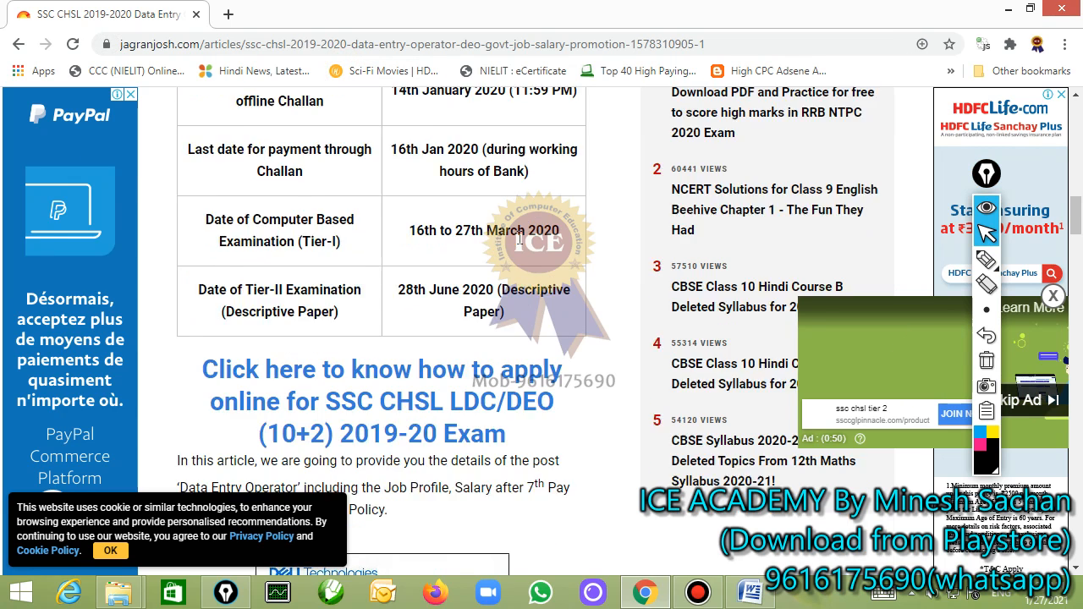
{"action": "scroll", "coordinate": [530, 248], "scroll_direction": "up", "scroll_amount": 2}
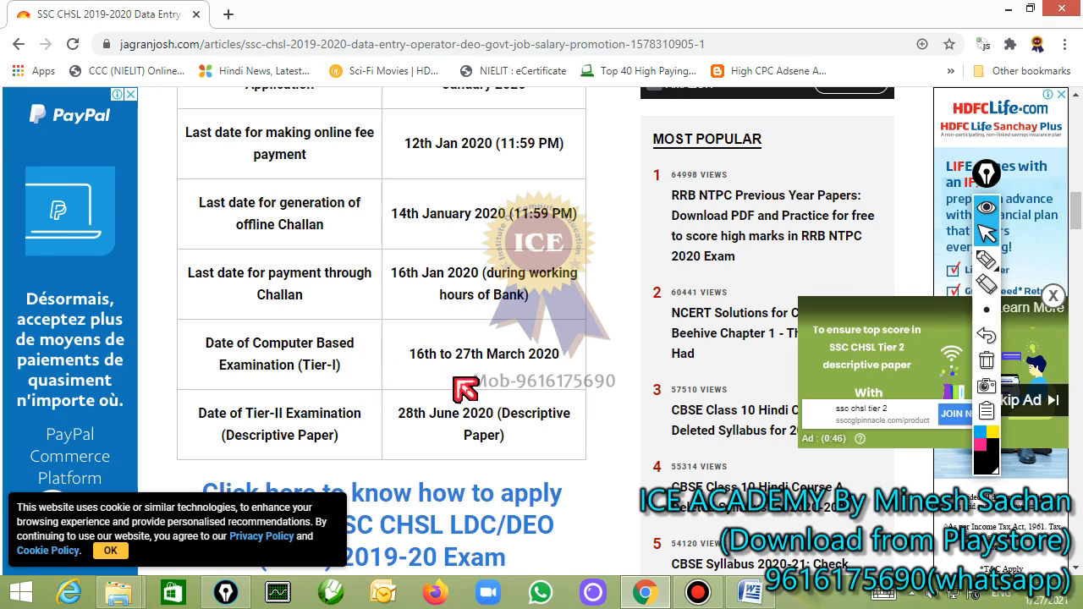
{"action": "scroll", "coordinate": [472, 374], "scroll_direction": "down", "scroll_amount": 2}
{"action": "scroll", "coordinate": [472, 375], "scroll_direction": "down", "scroll_amount": 2}
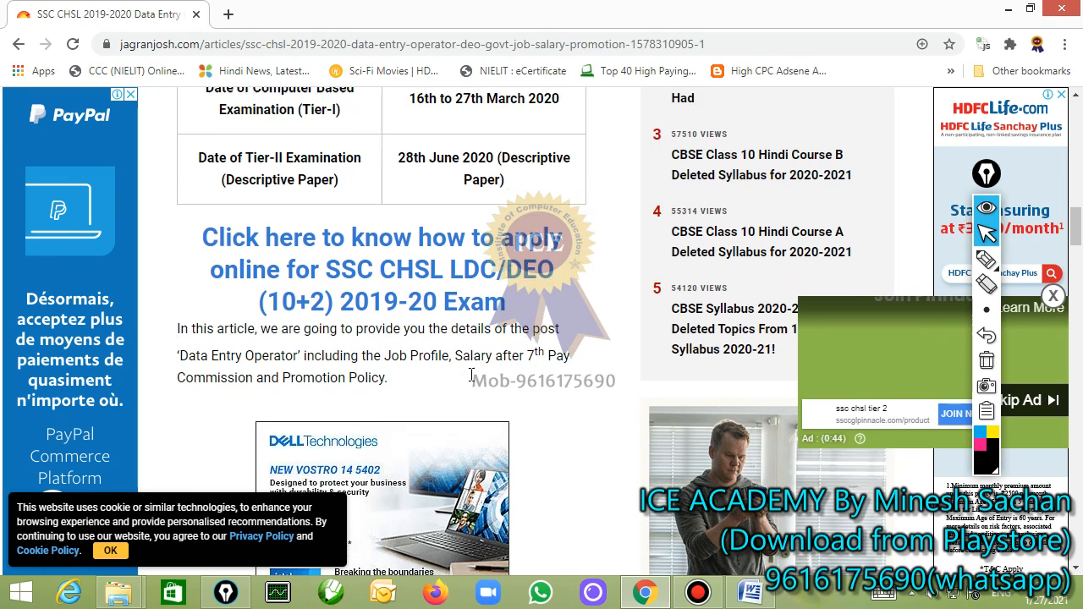
{"action": "scroll", "coordinate": [478, 379], "scroll_direction": "down", "scroll_amount": 5}
{"action": "scroll", "coordinate": [476, 372], "scroll_direction": "down", "scroll_amount": 3}
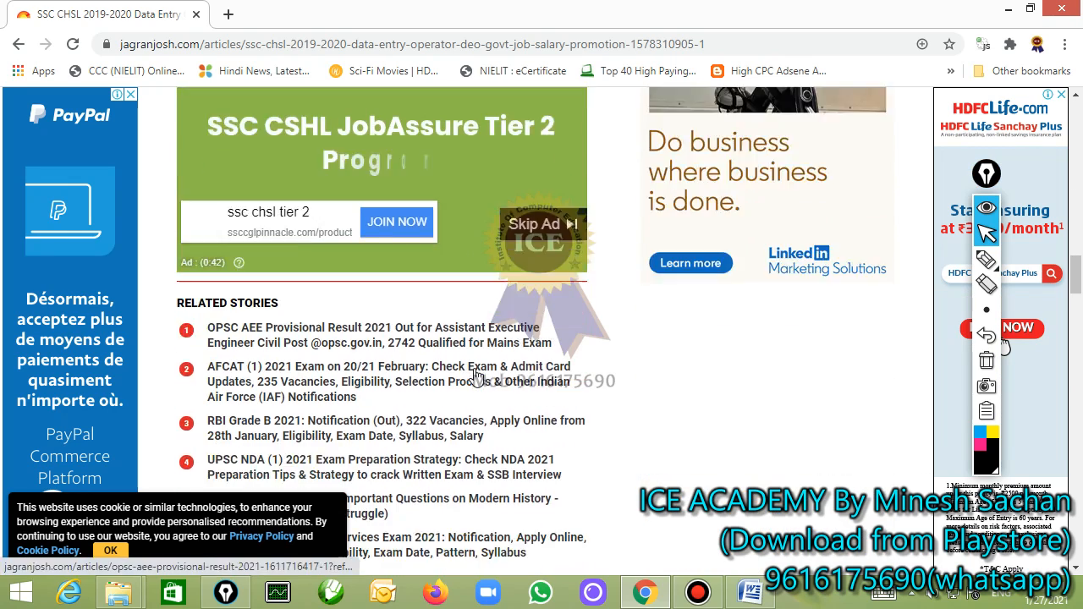
{"action": "scroll", "coordinate": [499, 364], "scroll_direction": "up", "scroll_amount": 5}
{"action": "scroll", "coordinate": [519, 345], "scroll_direction": "up", "scroll_amount": 4}
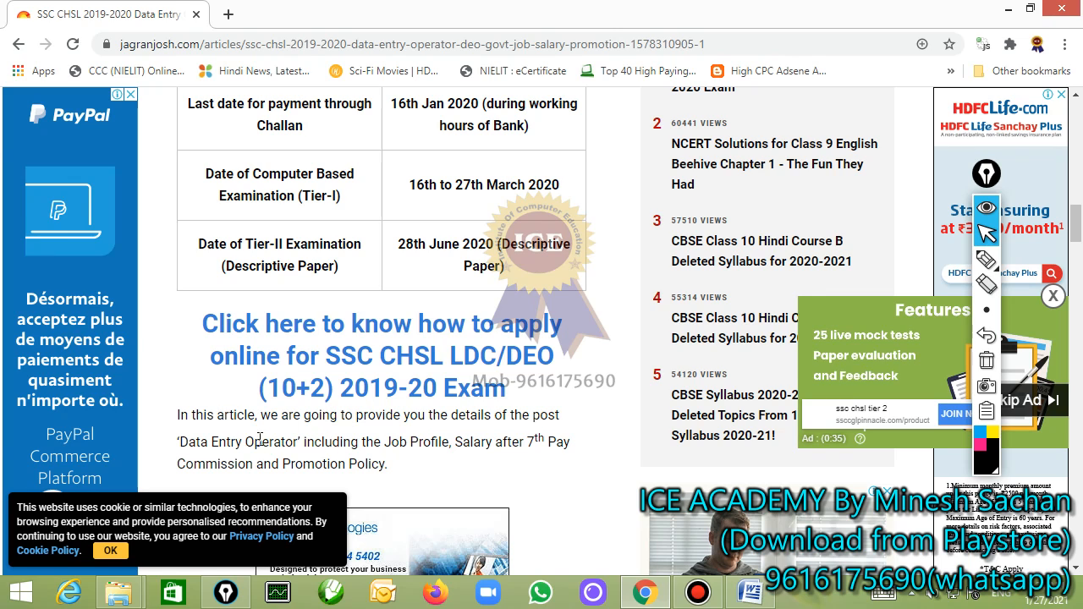
{"action": "left_click_drag", "start_coordinate": [187, 438], "coordinate": [284, 439]}
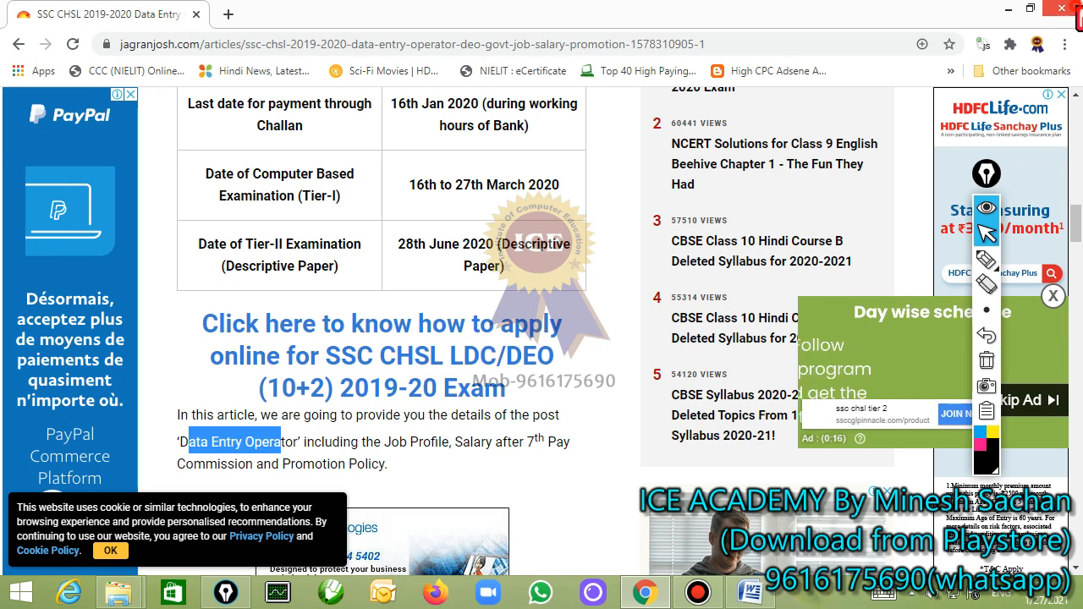
{"action": "left_click", "coordinate": [1074, 7]}
- Restore the DATABASE example Word window to a smaller size and close the access folder window
{"action": "scroll", "coordinate": [702, 246], "scroll_direction": "up", "scroll_amount": 5}
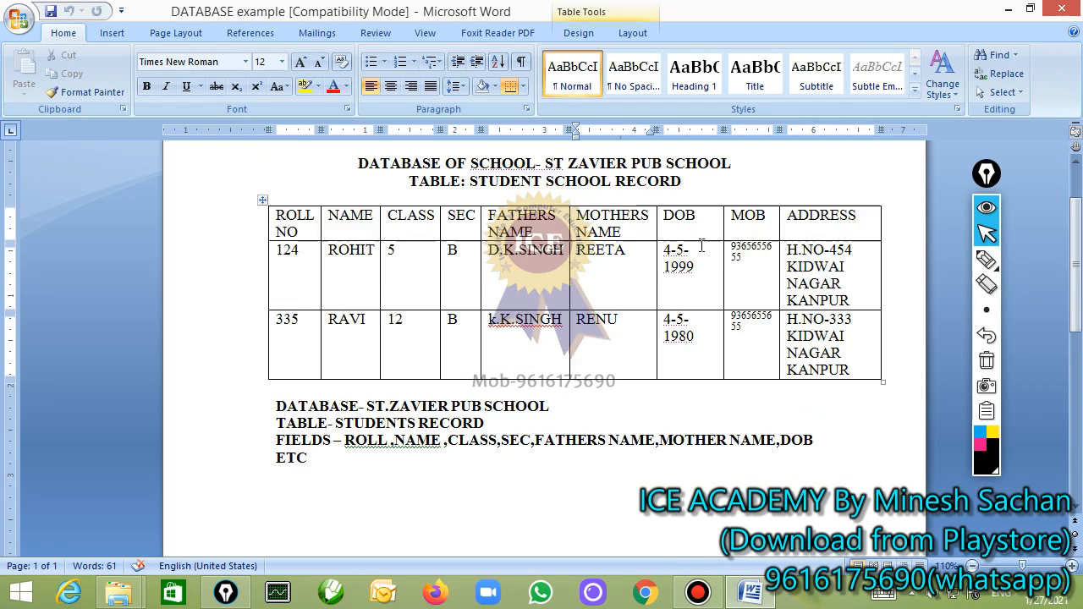
{"action": "scroll", "coordinate": [702, 245], "scroll_direction": "down", "scroll_amount": 1}
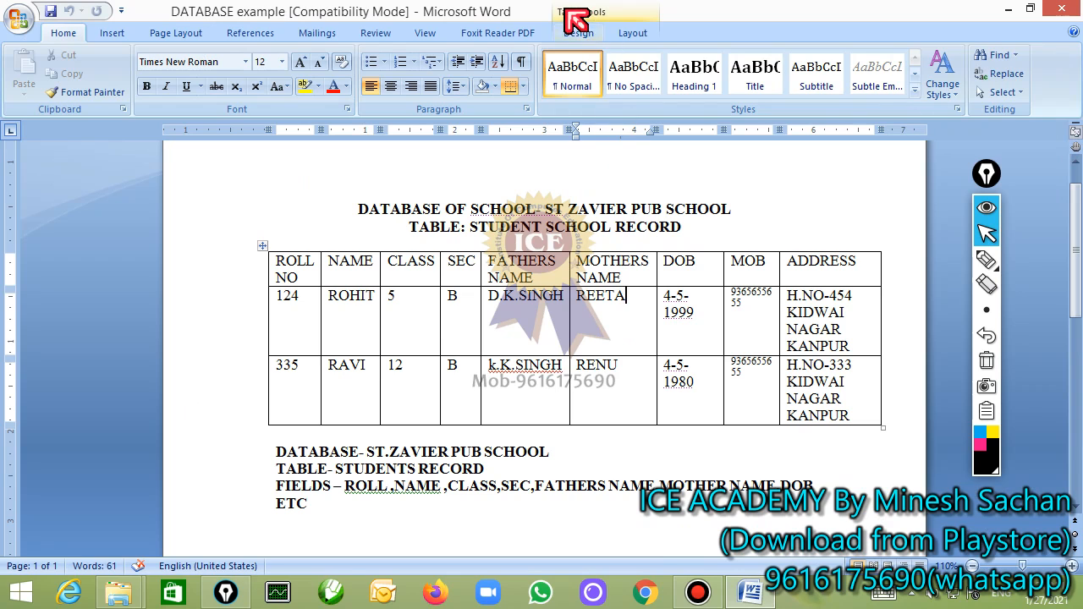
{"action": "double_click", "coordinate": [524, 15]}
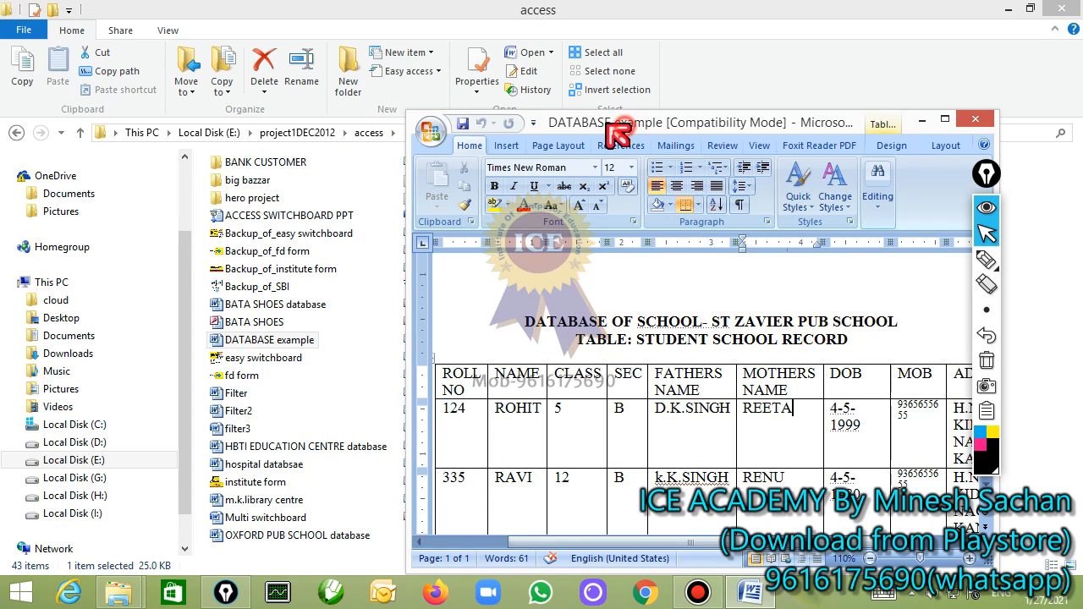
{"action": "left_click_drag", "start_coordinate": [605, 119], "coordinate": [349, 71]}
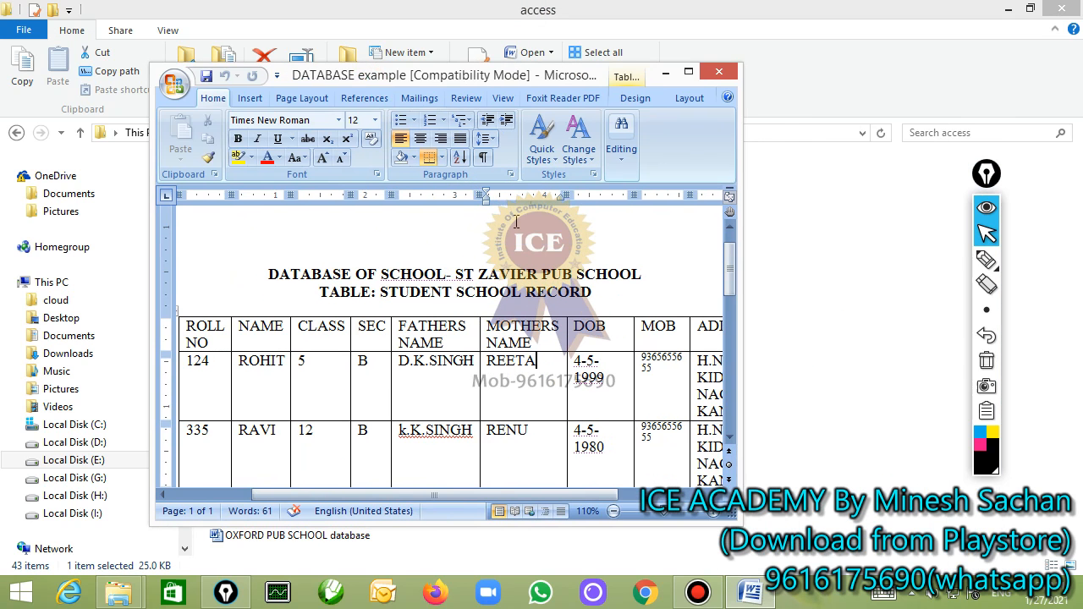
{"action": "double_click", "coordinate": [347, 78]}
{"action": "double_click", "coordinate": [528, 15]}
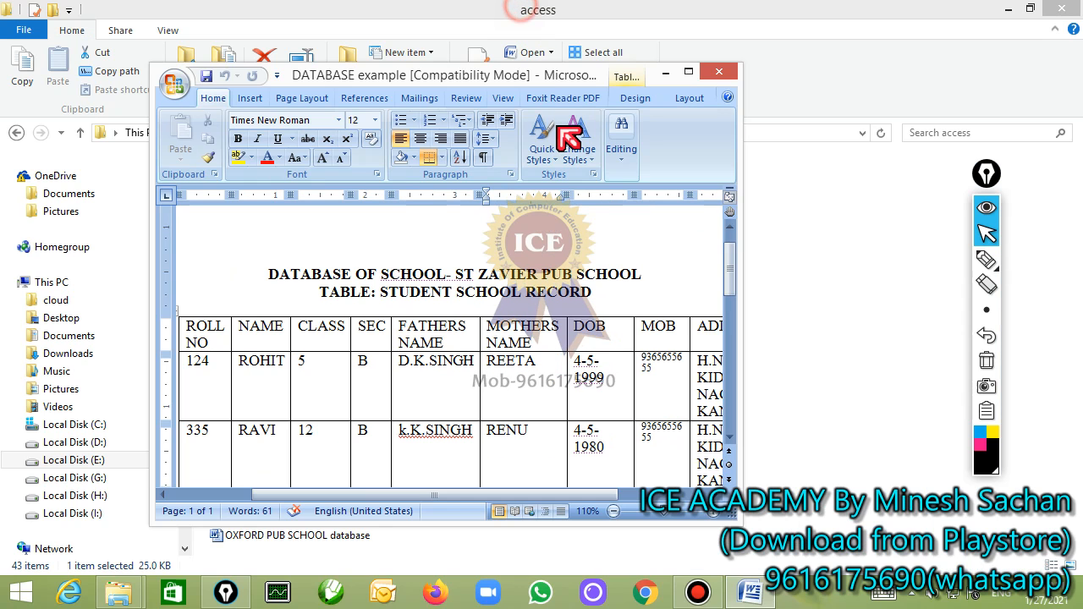
{"action": "left_click", "coordinate": [686, 133]}
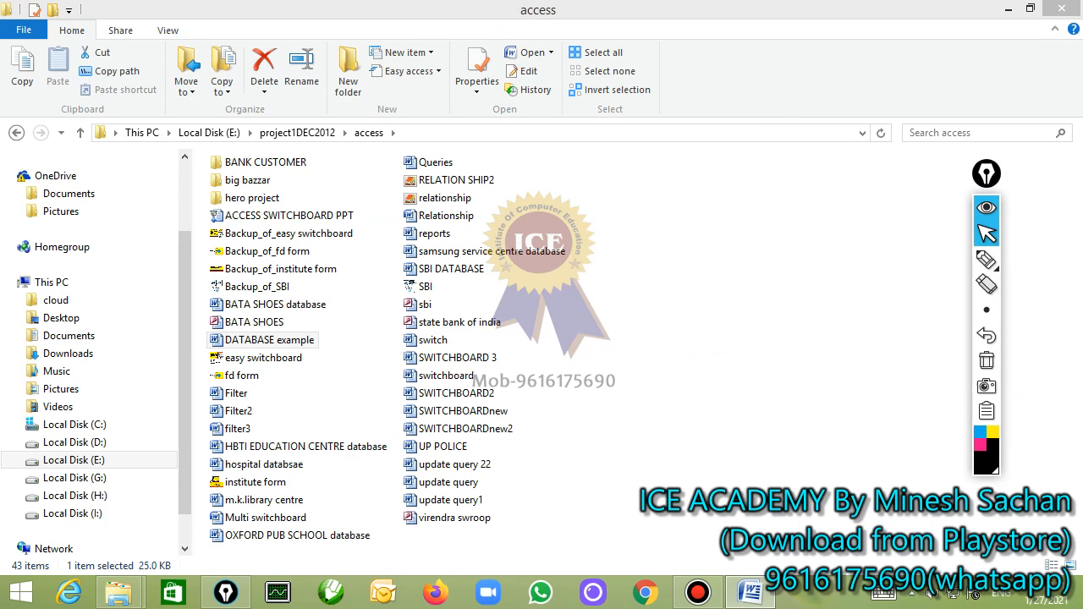
{"action": "left_click", "coordinate": [1059, 7]}
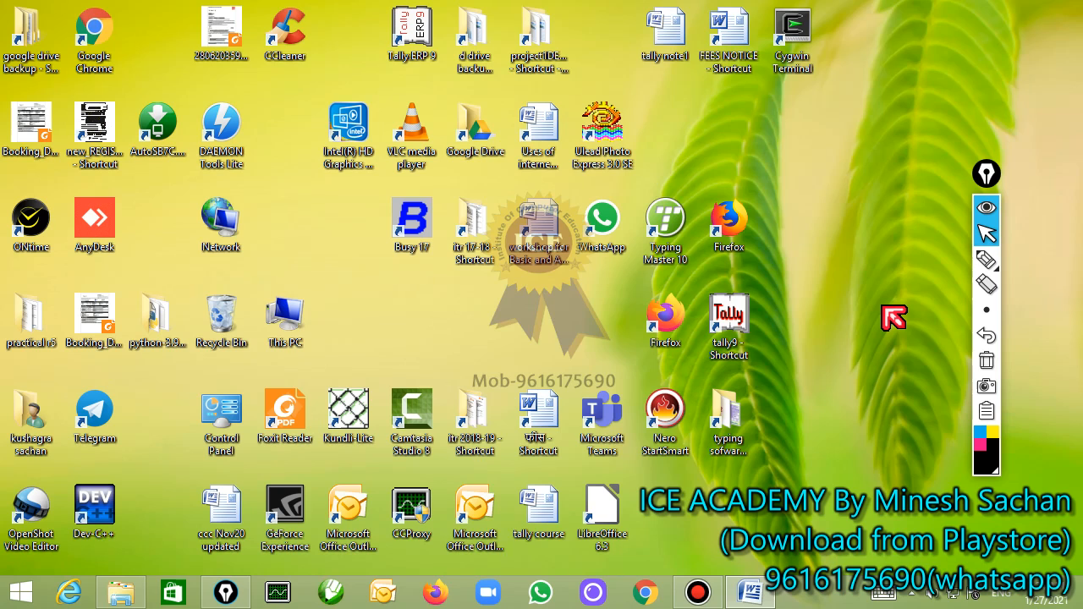
- Launch Microsoft Access by running 'msaccess' from the Win+R Run dialog
{"action": "key", "text": "super+r"}
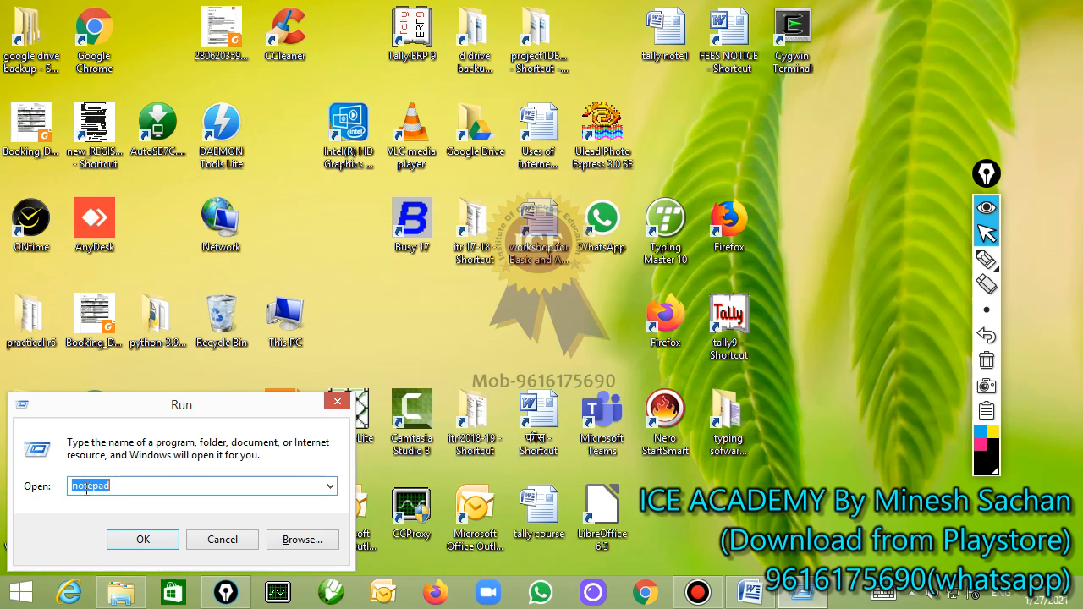
{"action": "type", "text": "msaccess"}
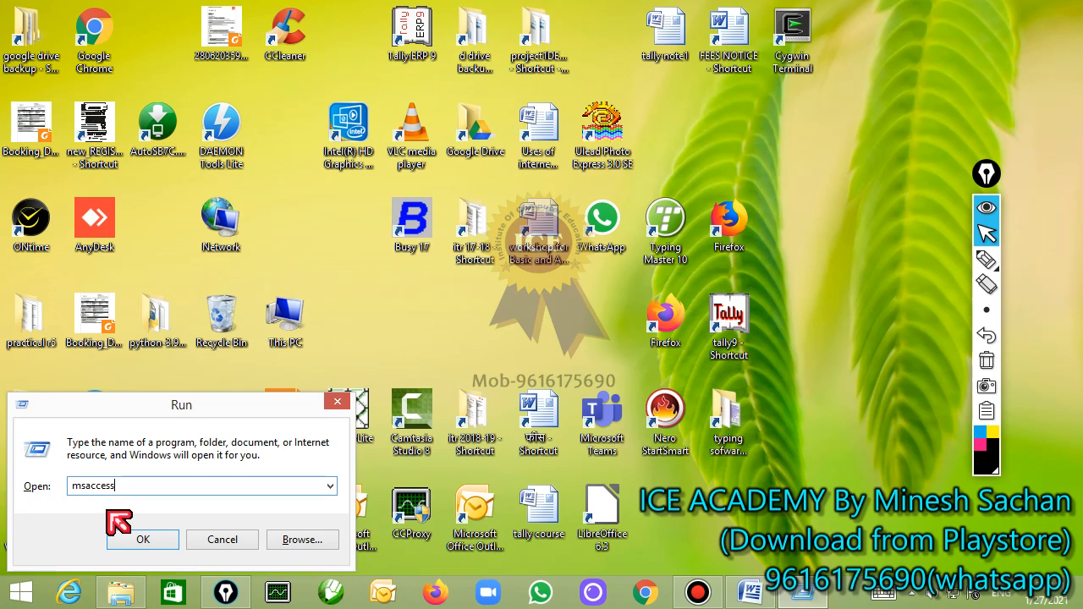
{"action": "left_click", "coordinate": [150, 546]}
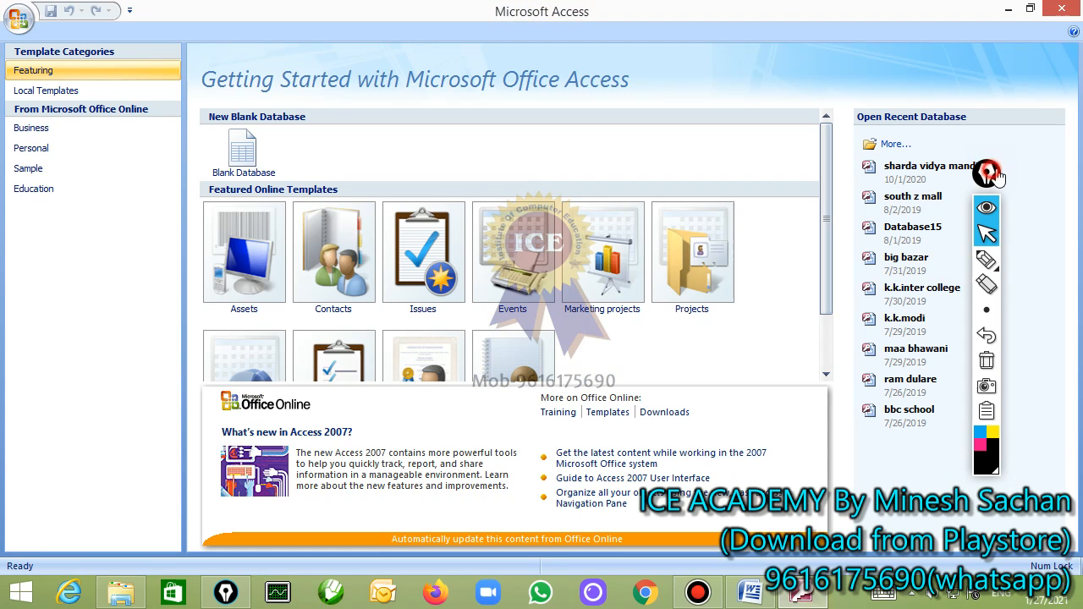
{"action": "left_click_drag", "start_coordinate": [987, 173], "coordinate": [1020, 169]}
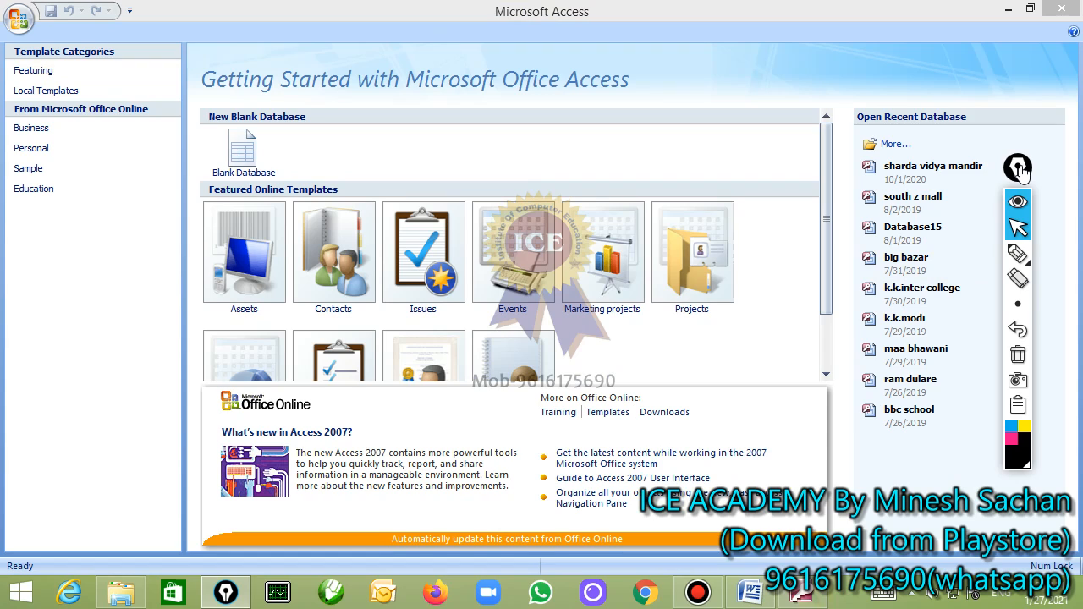
{"action": "left_click", "coordinate": [1017, 252]}
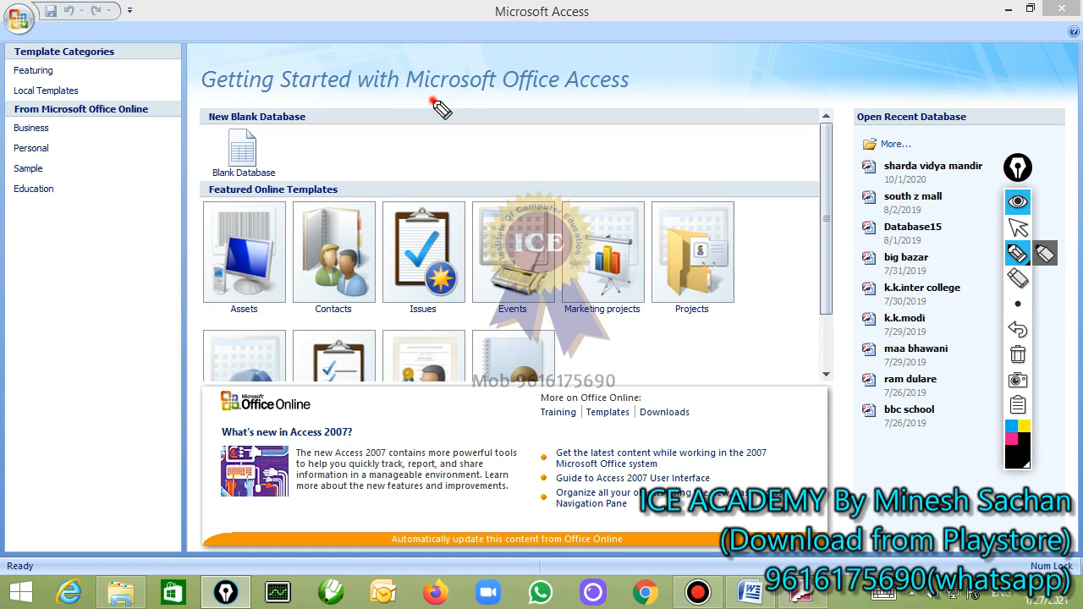
{"action": "left_click_drag", "start_coordinate": [408, 99], "coordinate": [576, 102]}
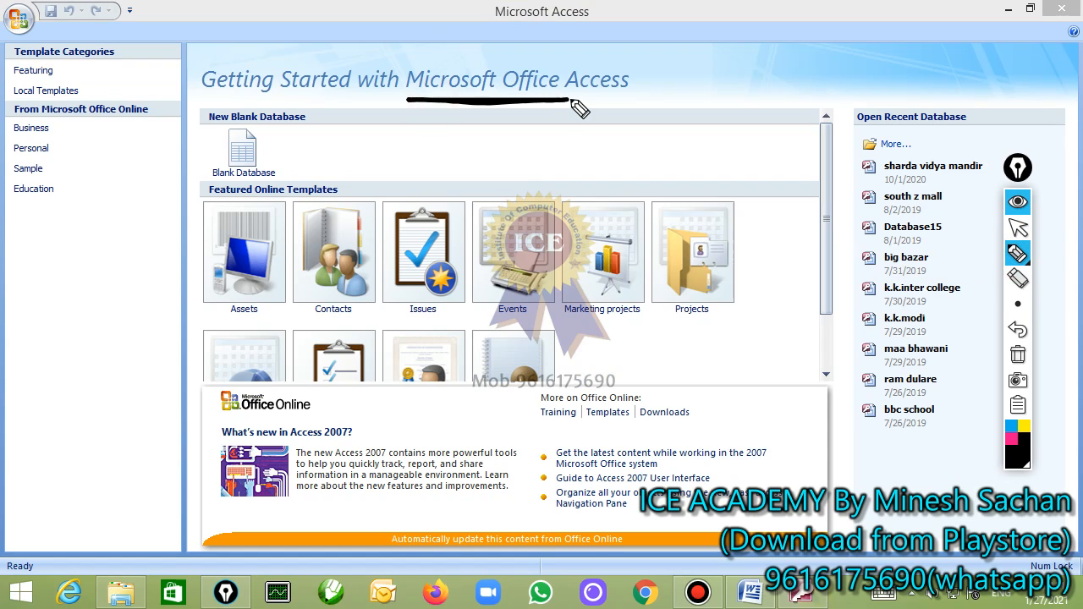
{"action": "left_click", "coordinate": [1010, 442]}
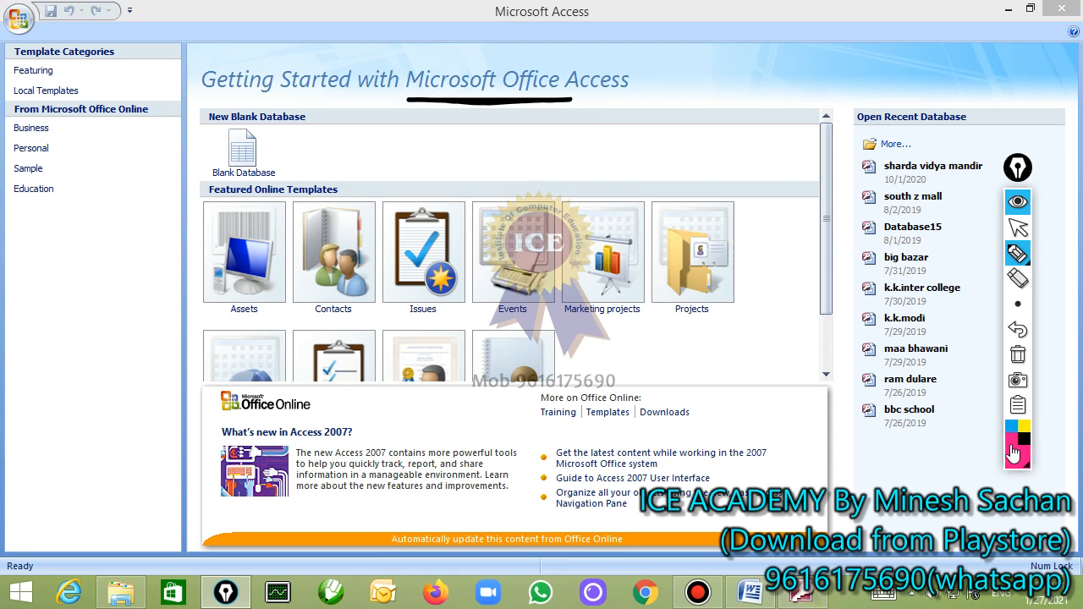
{"action": "left_click", "coordinate": [1018, 356]}
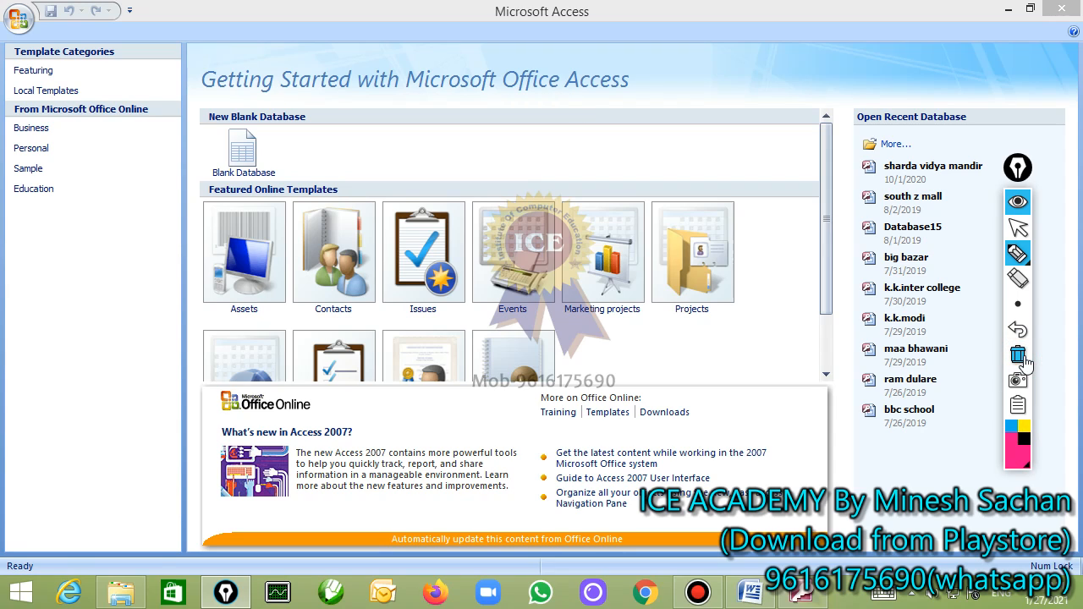
{"action": "left_click_drag", "start_coordinate": [415, 99], "coordinate": [560, 99]}
{"action": "left_click_drag", "start_coordinate": [471, 120], "coordinate": [355, 239]}
{"action": "mouse_move", "coordinate": [264, 287]}
{"action": "left_mouse_down"}
{"action": "mouse_move", "coordinate": [266, 310]}
{"action": "mouse_move", "coordinate": [339, 314]}
{"action": "mouse_move", "coordinate": [396, 301]}
{"action": "left_mouse_up"}
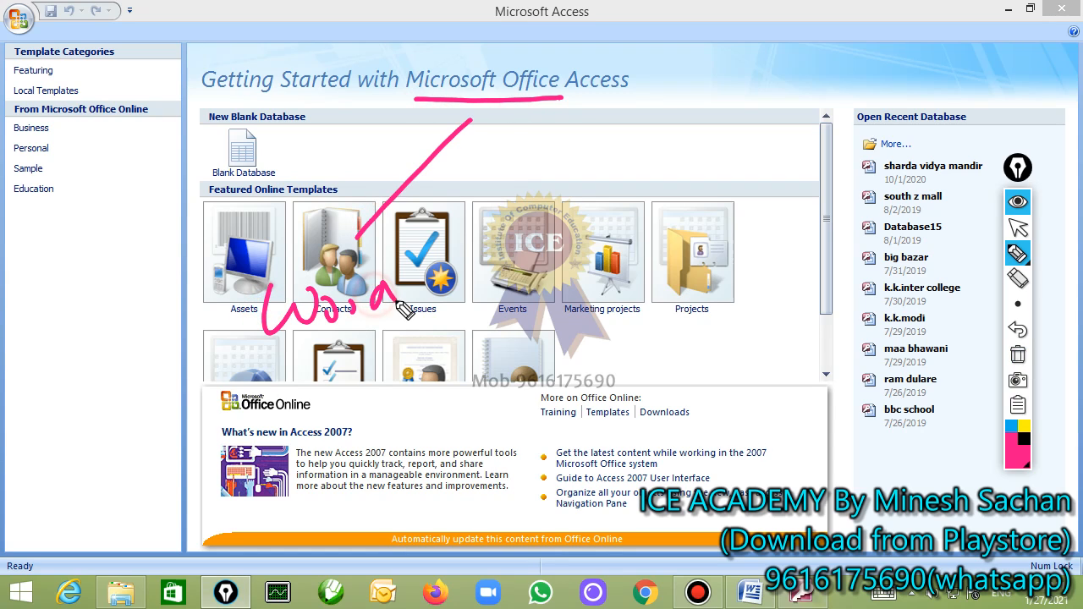
{"action": "left_click_drag", "start_coordinate": [472, 121], "coordinate": [530, 238]}
{"action": "left_click_drag", "start_coordinate": [532, 279], "coordinate": [538, 329]}
{"action": "mouse_move", "coordinate": [555, 305]}
{"action": "left_mouse_down"}
{"action": "mouse_move", "coordinate": [580, 326]}
{"action": "mouse_move", "coordinate": [558, 328]}
{"action": "left_mouse_up"}
{"action": "left_click_drag", "start_coordinate": [617, 306], "coordinate": [646, 287]}
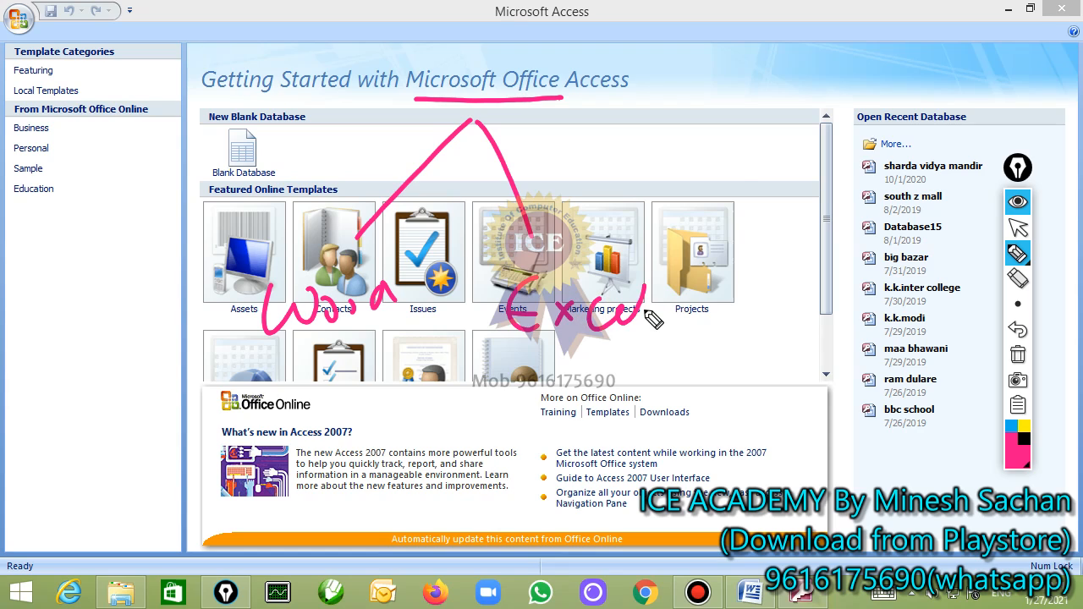
{"action": "left_click_drag", "start_coordinate": [520, 118], "coordinate": [733, 184]}
{"action": "left_click_drag", "start_coordinate": [731, 227], "coordinate": [730, 273]}
{"action": "left_click_drag", "start_coordinate": [731, 227], "coordinate": [734, 247]}
{"action": "mouse_move", "coordinate": [759, 230]}
{"action": "left_mouse_down"}
{"action": "mouse_move", "coordinate": [758, 269]}
{"action": "mouse_move", "coordinate": [765, 247]}
{"action": "left_mouse_up"}
{"action": "mouse_move", "coordinate": [787, 221]}
{"action": "left_mouse_down"}
{"action": "mouse_move", "coordinate": [812, 218]}
{"action": "mouse_move", "coordinate": [803, 269]}
{"action": "left_mouse_up"}
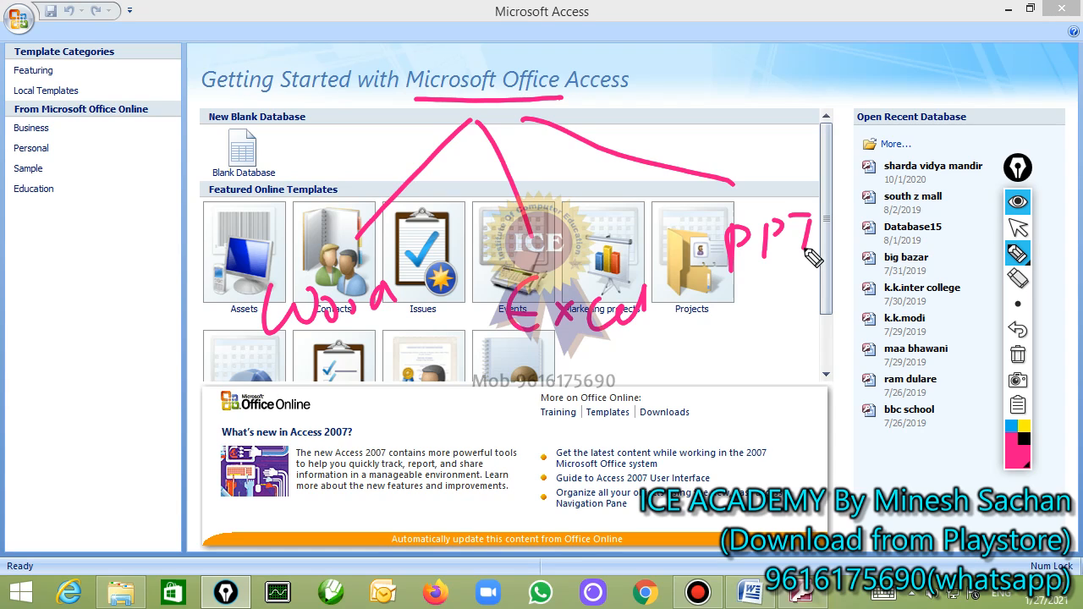
{"action": "left_click", "coordinate": [1017, 354]}
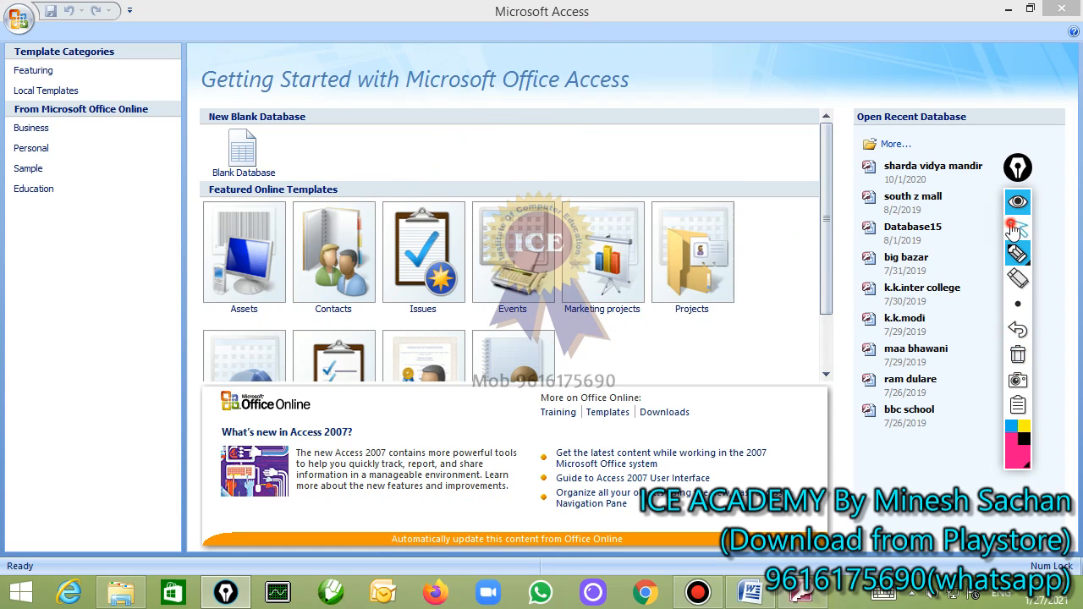
{"action": "left_click", "coordinate": [1018, 228]}
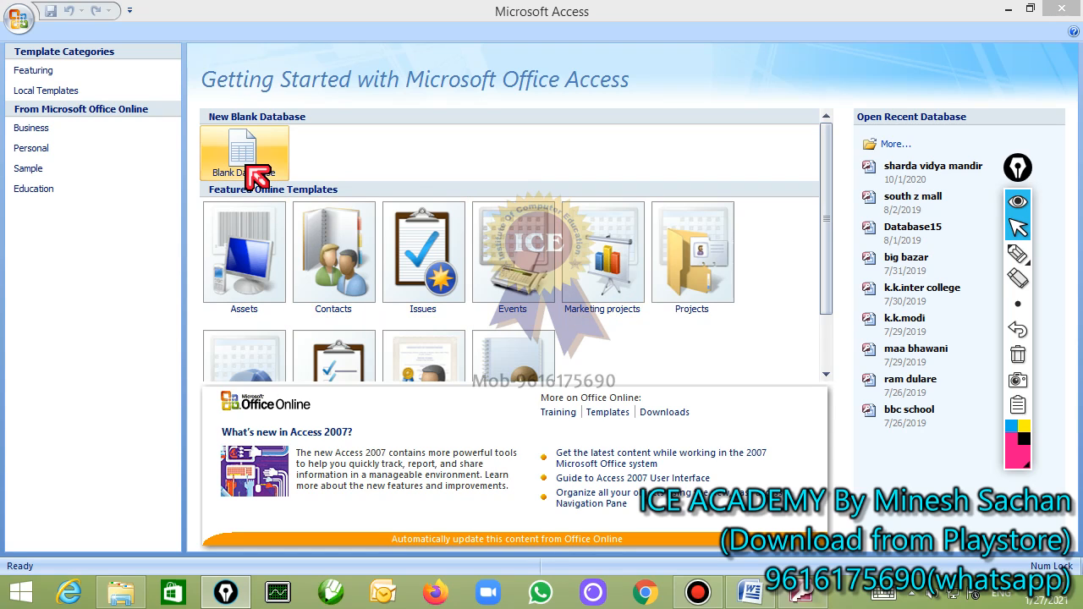
- Create a blank Access database named 'dr vs educaton', replacing the default Database1 name
{"action": "left_click", "coordinate": [256, 175]}
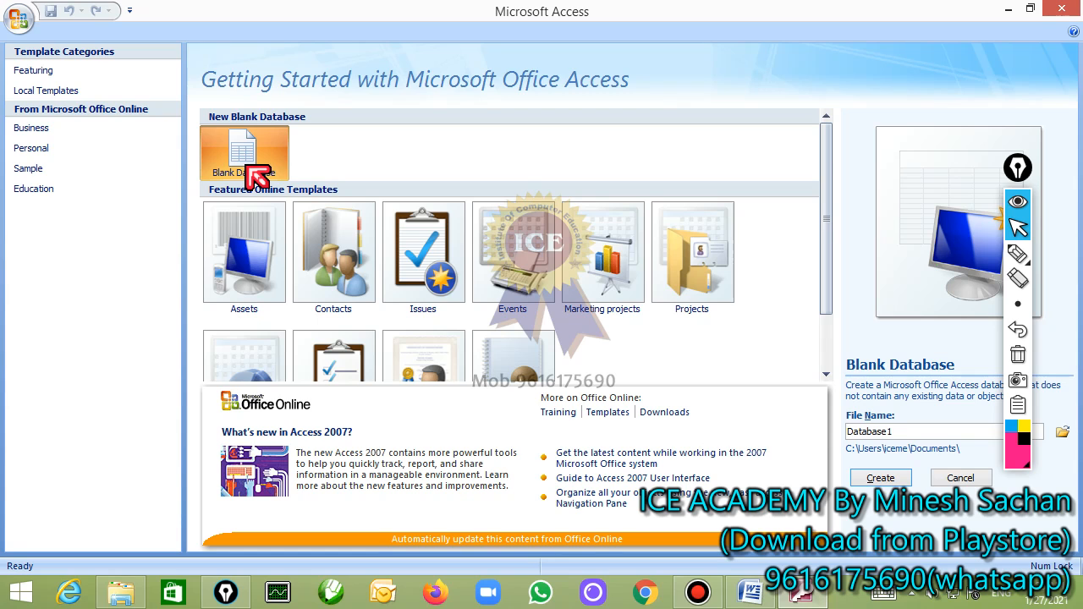
{"action": "double_click", "coordinate": [732, 18]}
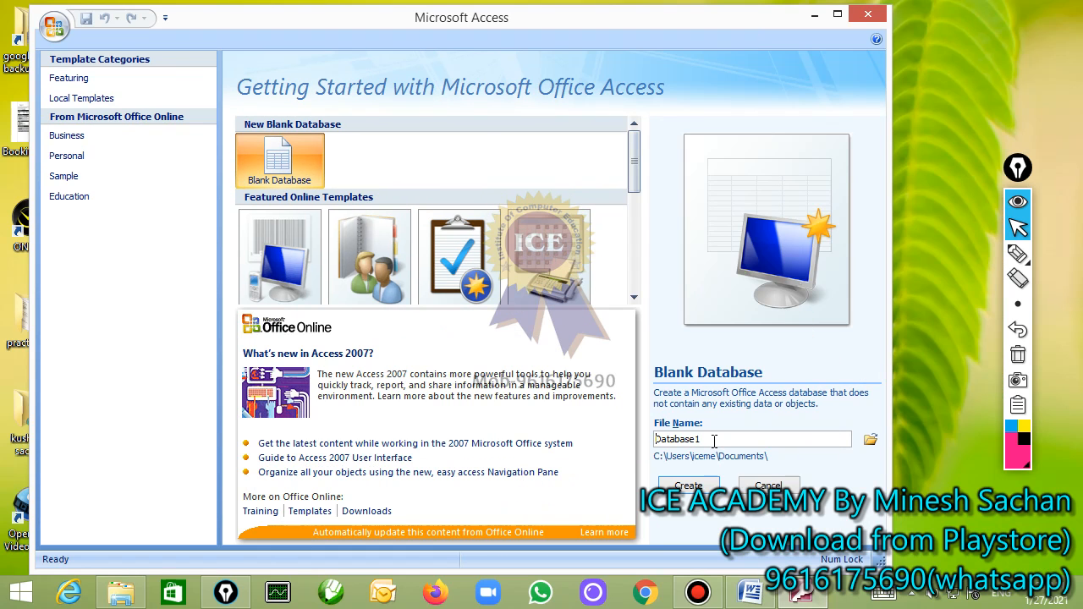
{"action": "left_click_drag", "start_coordinate": [715, 440], "coordinate": [657, 460]}
{"action": "type", "text": "dr vs educaton"}
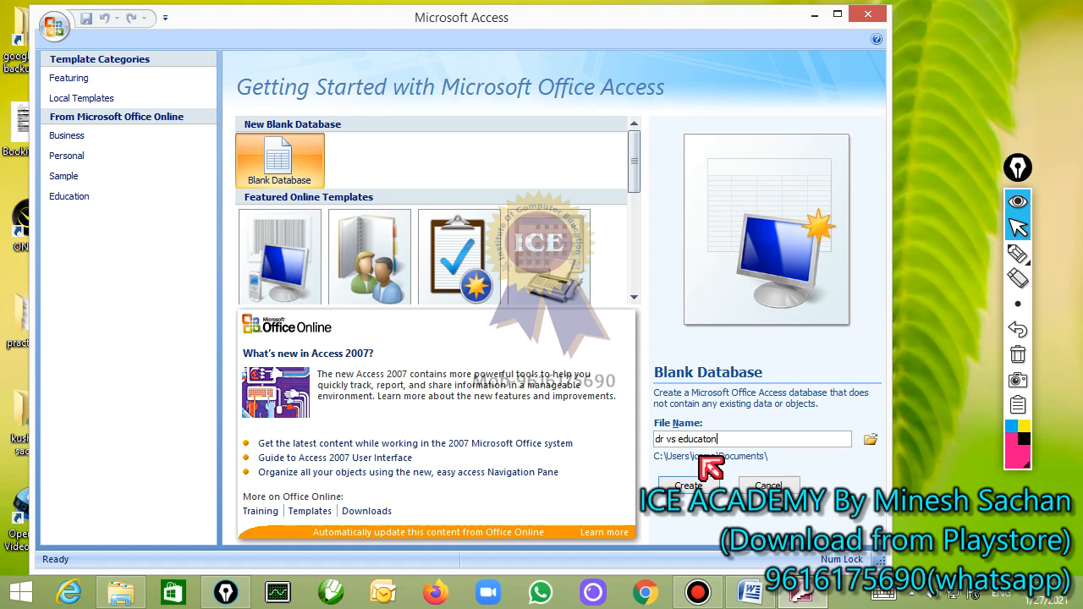
{"action": "left_click", "coordinate": [692, 487]}
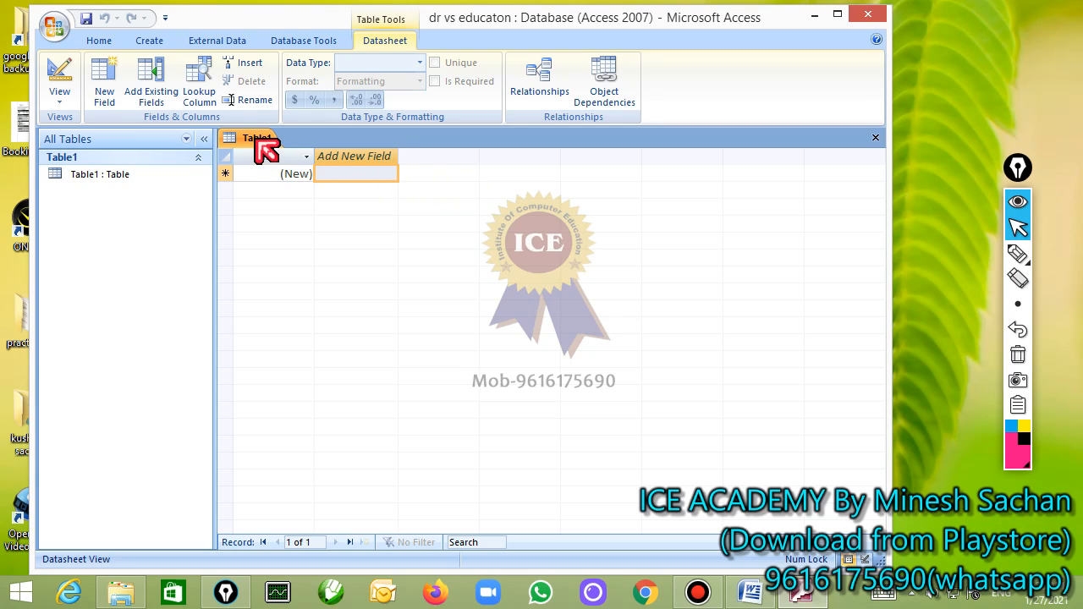
{"action": "left_click_drag", "start_coordinate": [499, 20], "coordinate": [483, 26]}
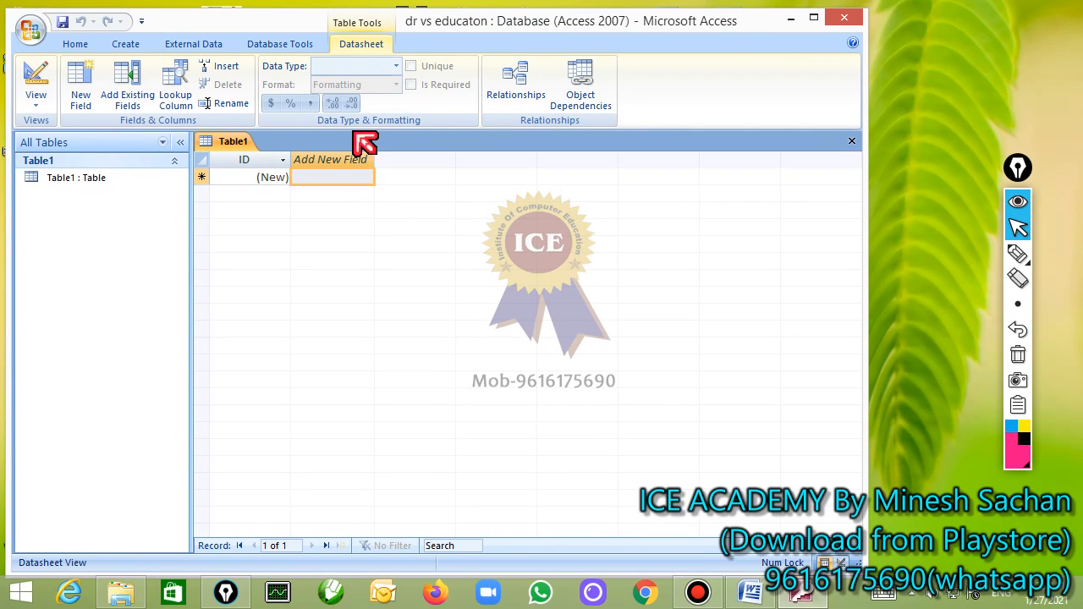
- Close the empty Table1 datasheet and start a new blank table in Design view
{"action": "left_click", "coordinate": [850, 142]}
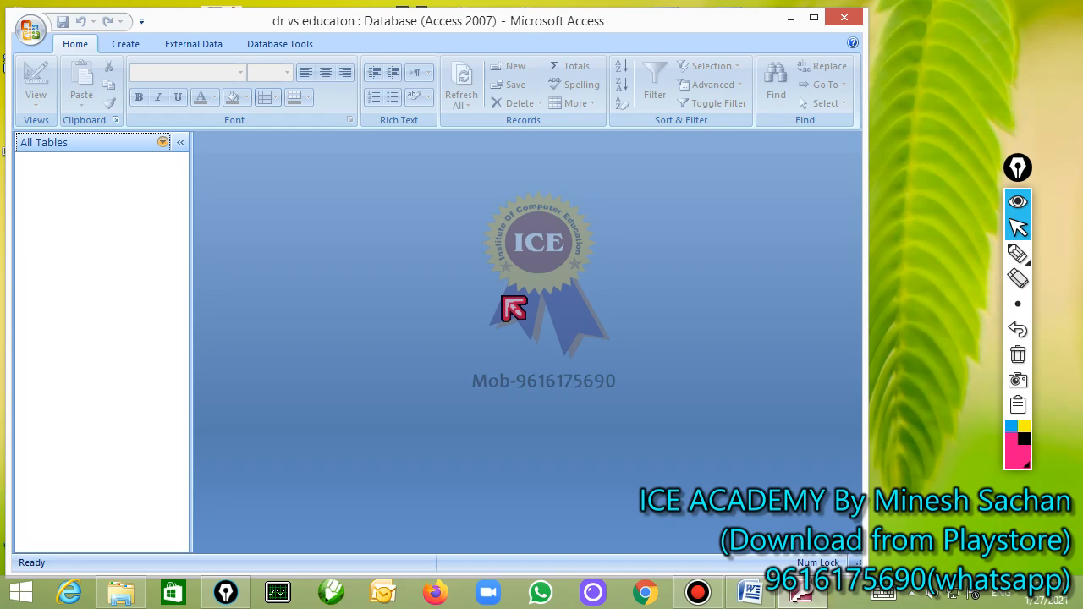
{"action": "left_click", "coordinate": [121, 47]}
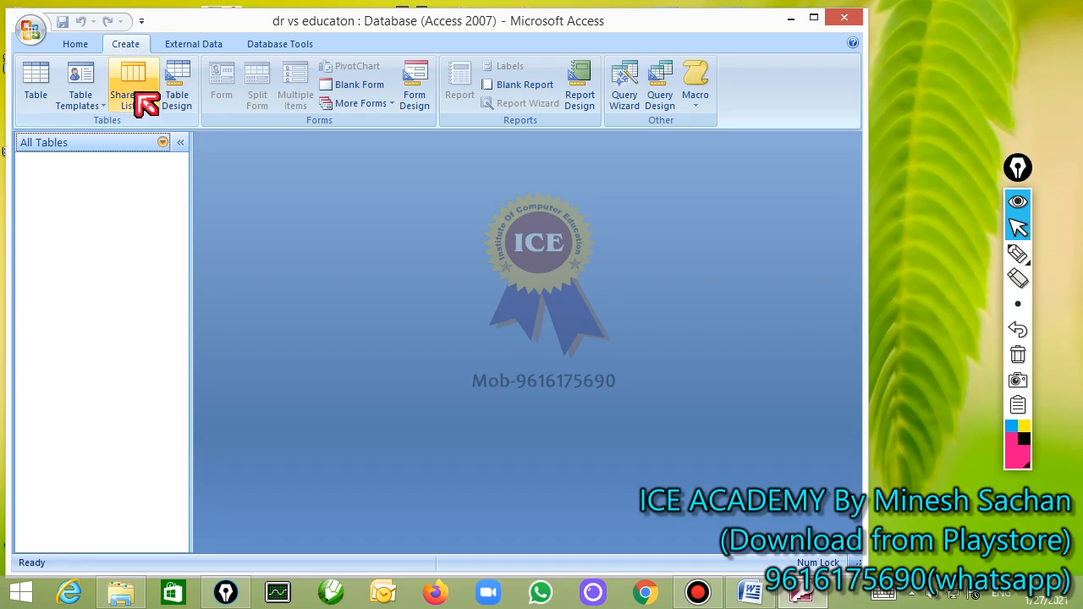
{"action": "left_click", "coordinate": [189, 106]}
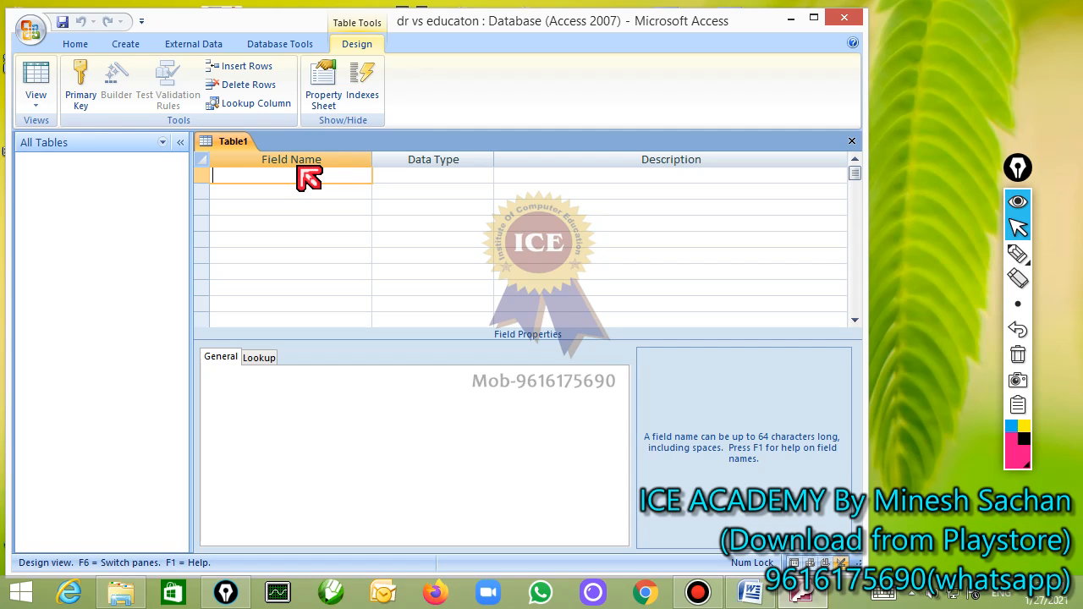
- Add Text fields reg no, name of student, dob, father name and mother name
{"action": "type", "text": "reg no"}
{"action": "key", "text": "Tab"}
{"action": "key", "text": "Tab"}
{"action": "key", "text": "Tab"}
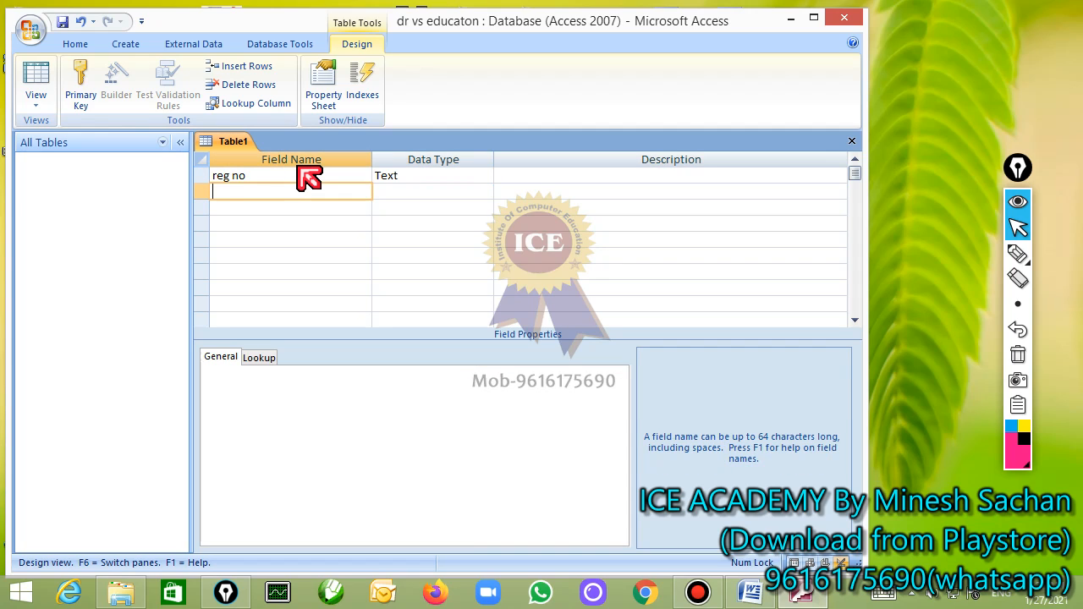
{"action": "type", "text": "name of student"}
{"action": "key", "text": "Tab"}
{"action": "key", "text": "Tab"}
{"action": "key", "text": "Tab"}
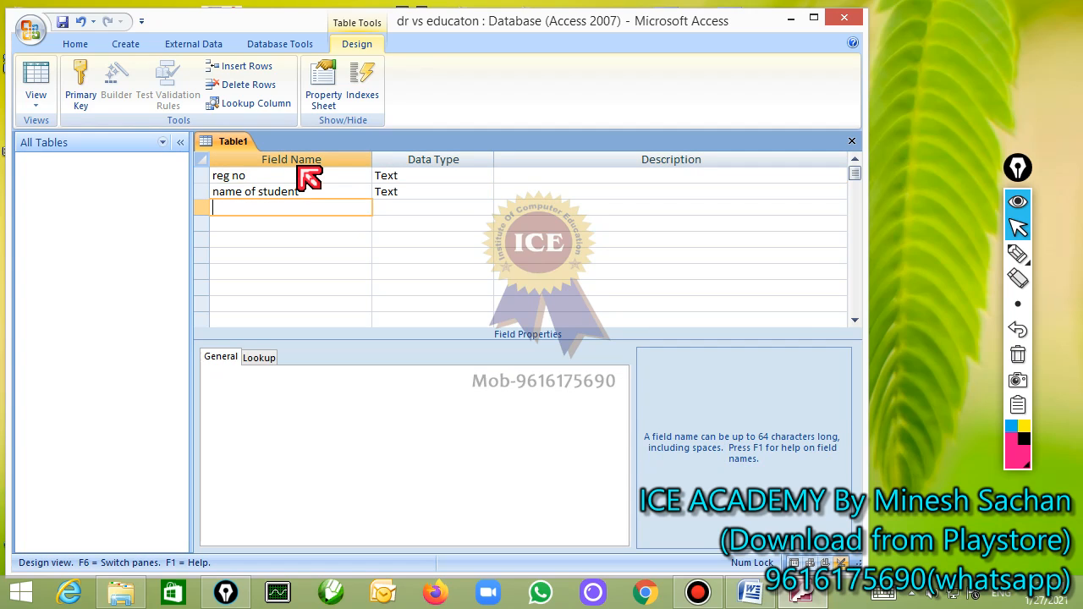
{"action": "type", "text": "dob"}
{"action": "key", "text": "Tab"}
{"action": "key", "text": "Tab"}
{"action": "key", "text": "Tab"}
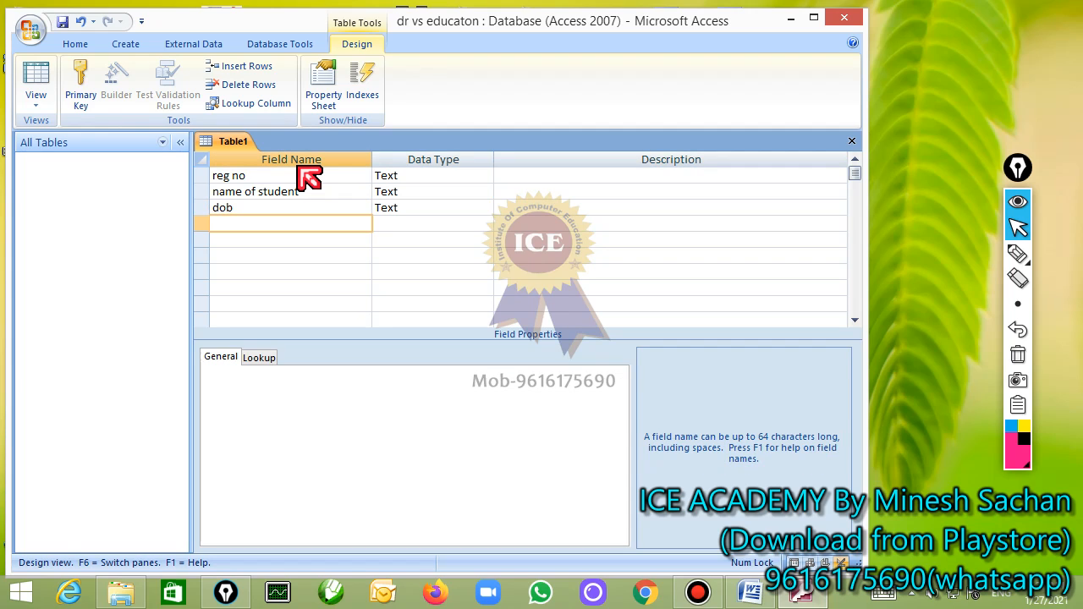
{"action": "type", "text": "father na"}
{"action": "key", "text": "BackSpace"}
{"action": "type", "text": "name"}
{"action": "key", "text": "Tab"}
{"action": "key", "text": "Tab"}
{"action": "key", "text": "Tab"}
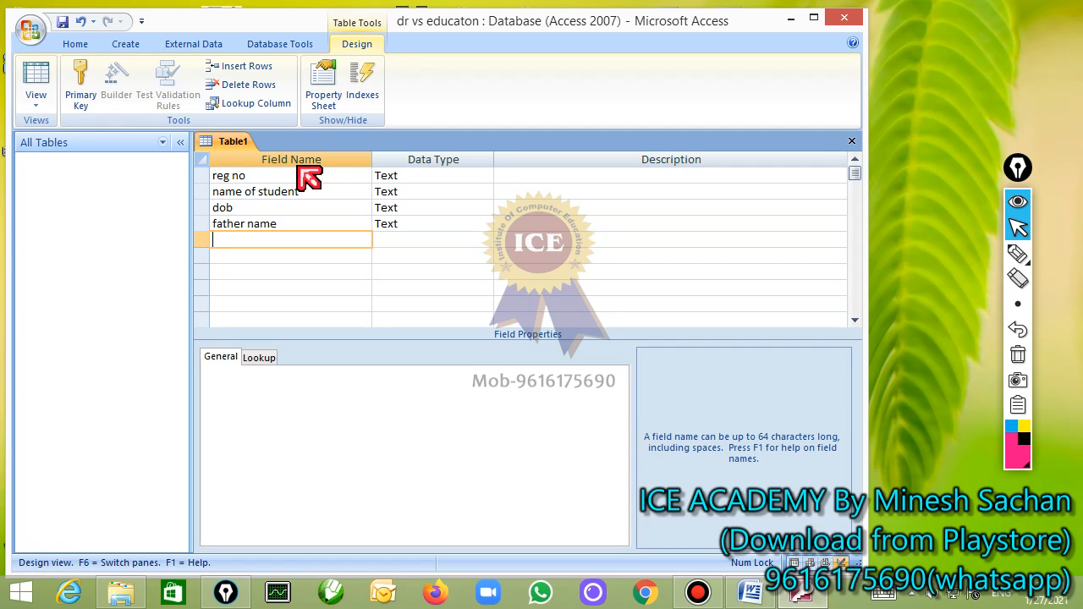
{"action": "type", "text": "mother name"}
{"action": "key", "text": "Tab"}
{"action": "key", "text": "Tab"}
{"action": "key", "text": "Tab"}
- Add Text fields cont number, address, adhar no, class and sec, then maximize the window
{"action": "type", "text": "cont n"}
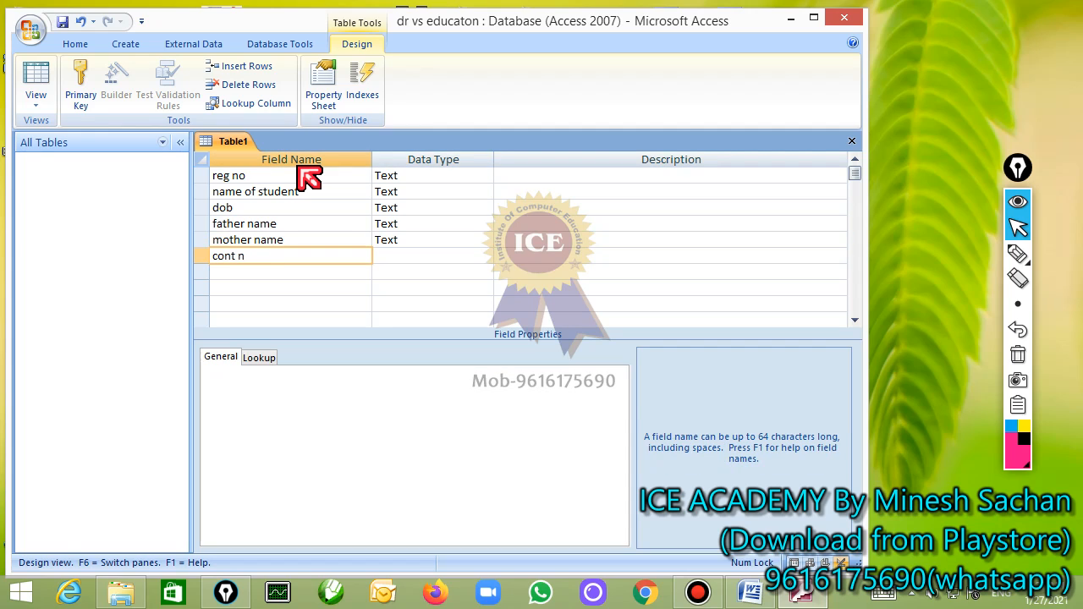
{"action": "type", "text": "umber"}
{"action": "key", "text": "Tab"}
{"action": "key", "text": "Tab"}
{"action": "key", "text": "Tab"}
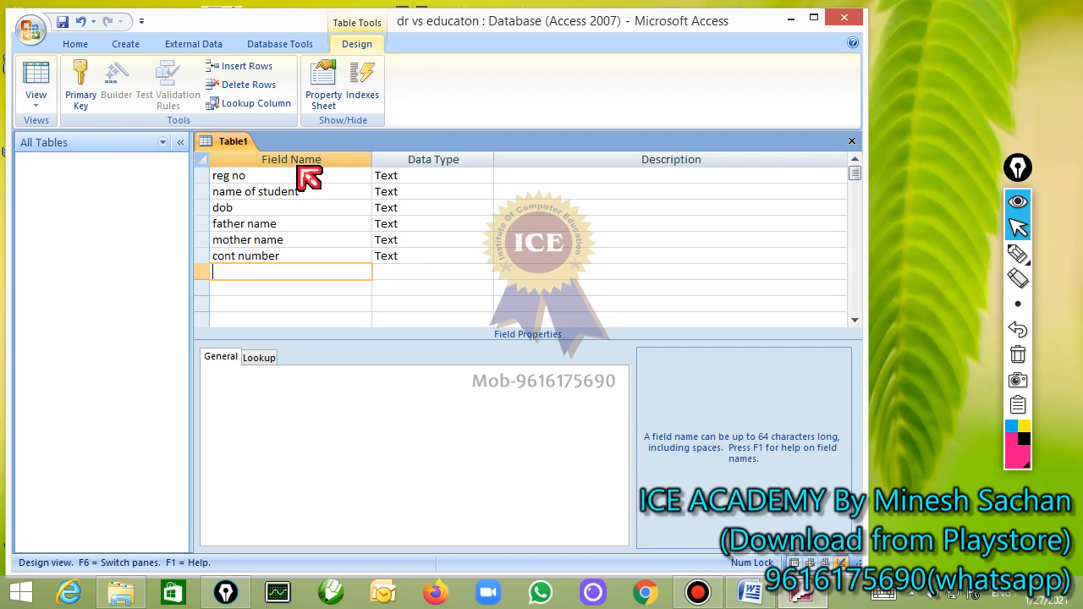
{"action": "type", "text": "address"}
{"action": "key", "text": "Tab"}
{"action": "key", "text": "Tab"}
{"action": "key", "text": "Tab"}
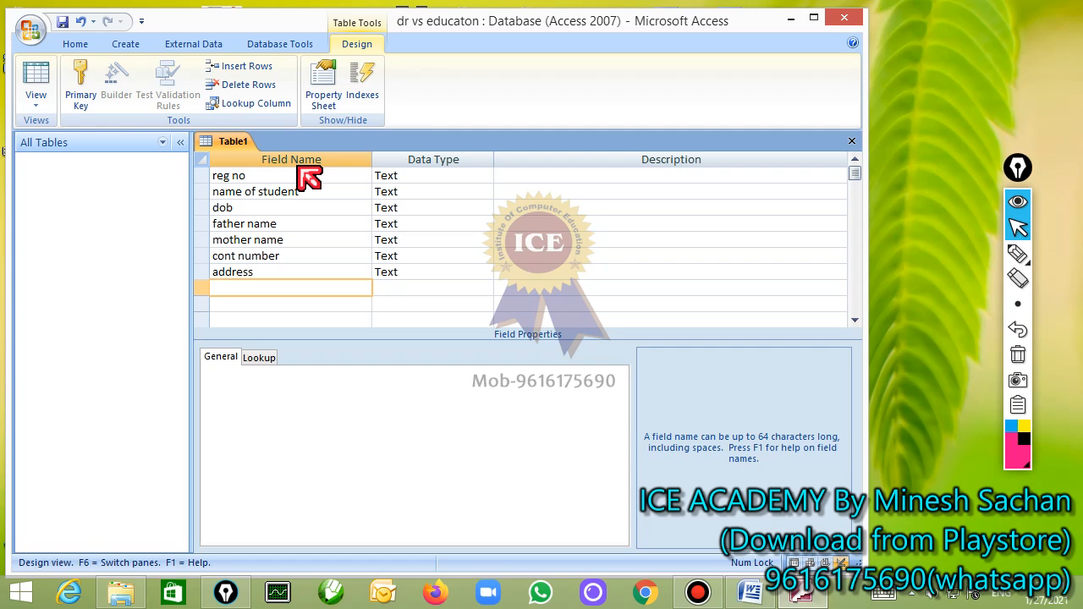
{"action": "type", "text": "adhar no"}
{"action": "key", "text": "Return"}
{"action": "key", "text": "Return"}
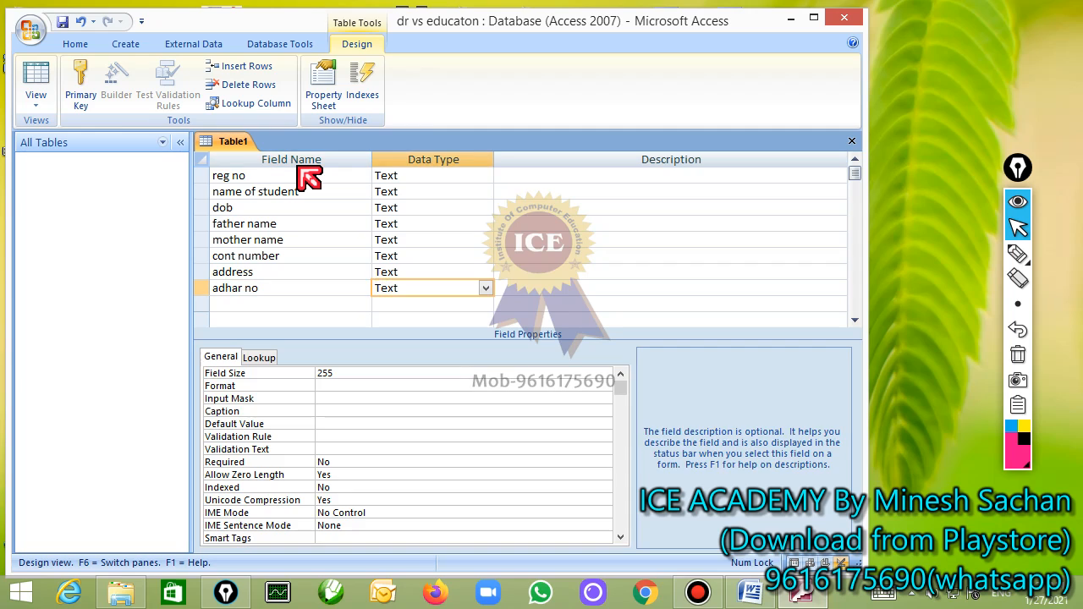
{"action": "key", "text": "Return"}
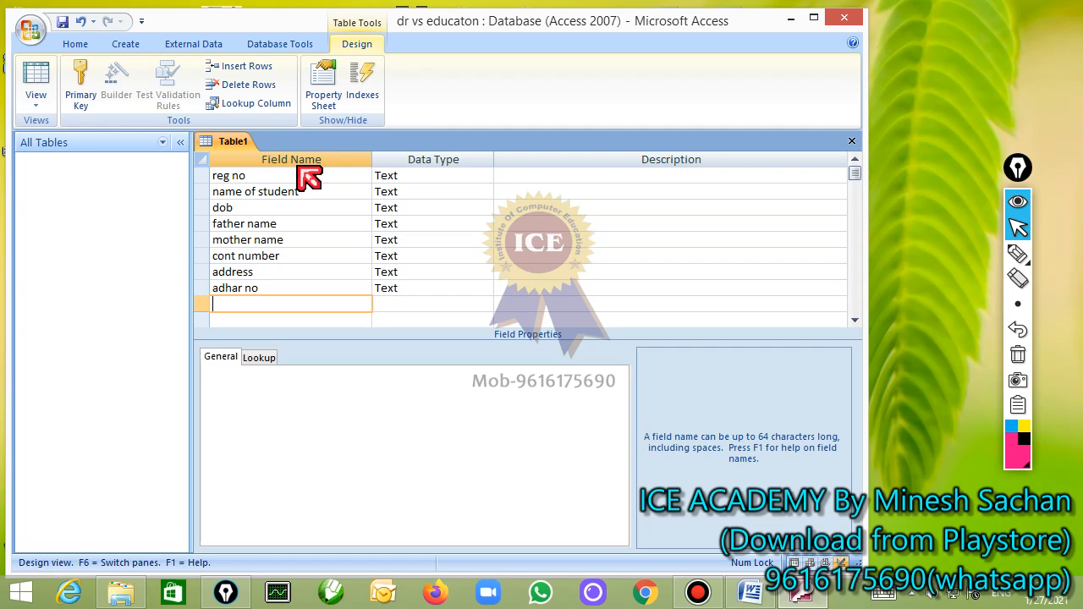
{"action": "type", "text": "class"}
{"action": "key", "text": "Tab"}
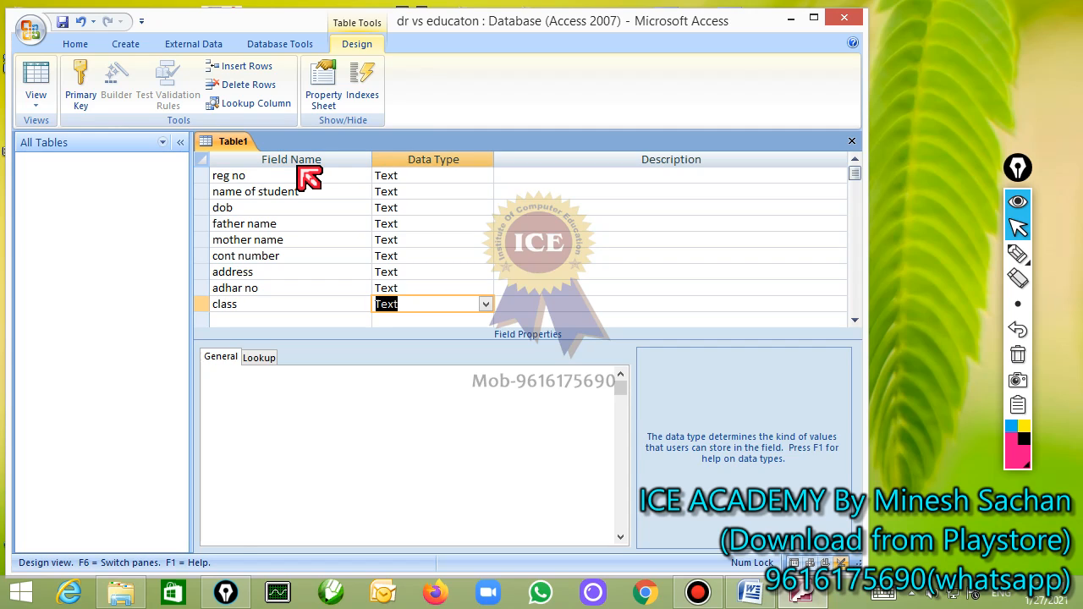
{"action": "key", "text": "Tab"}
{"action": "key", "text": "Tab"}
{"action": "type", "text": "sec"}
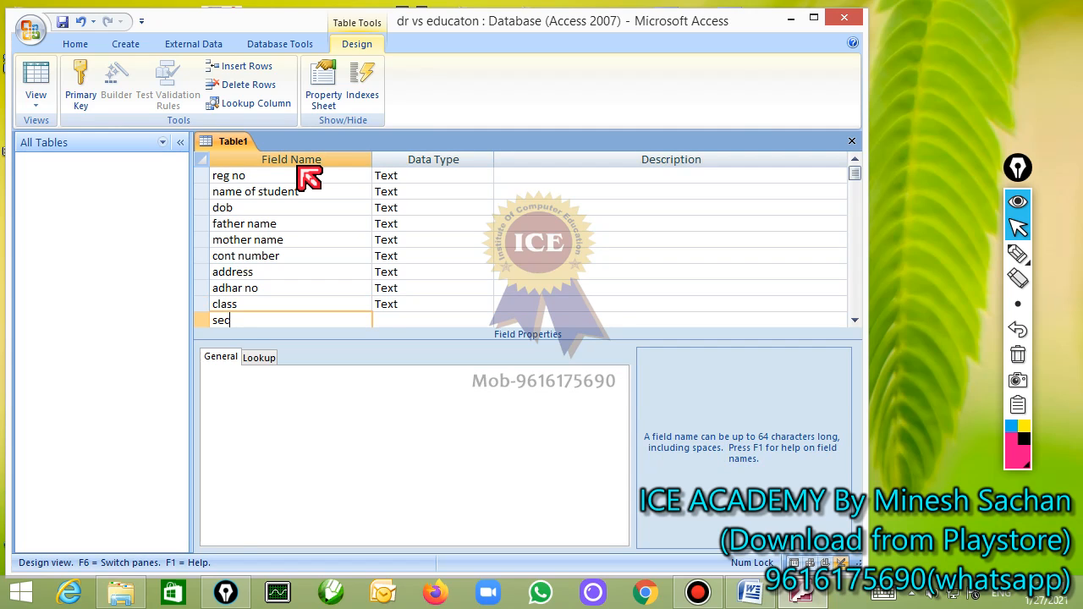
{"action": "key", "text": "Tab"}
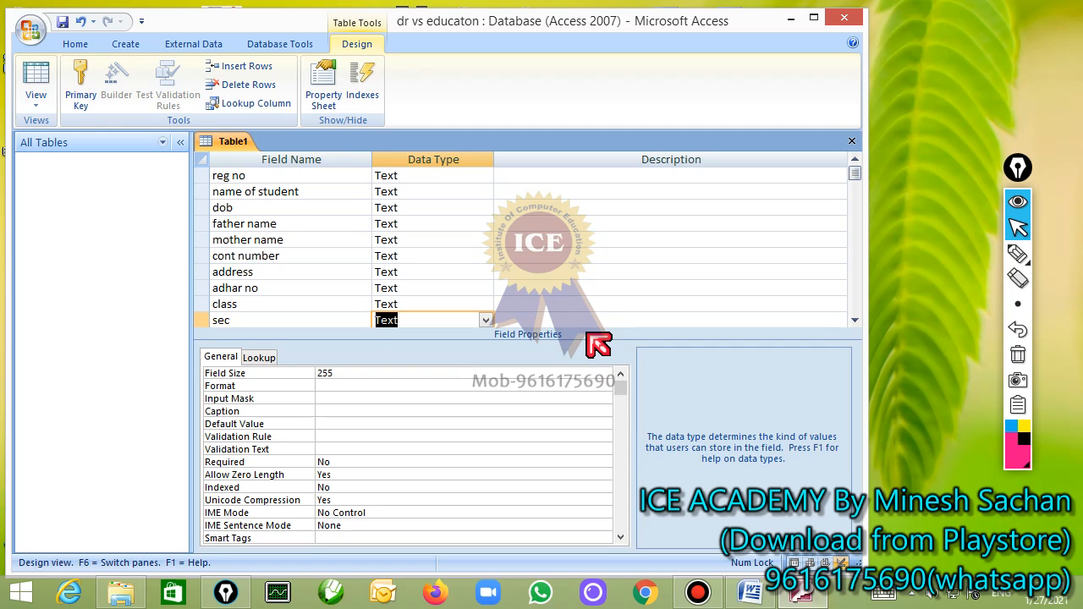
{"action": "left_click", "coordinate": [813, 17]}
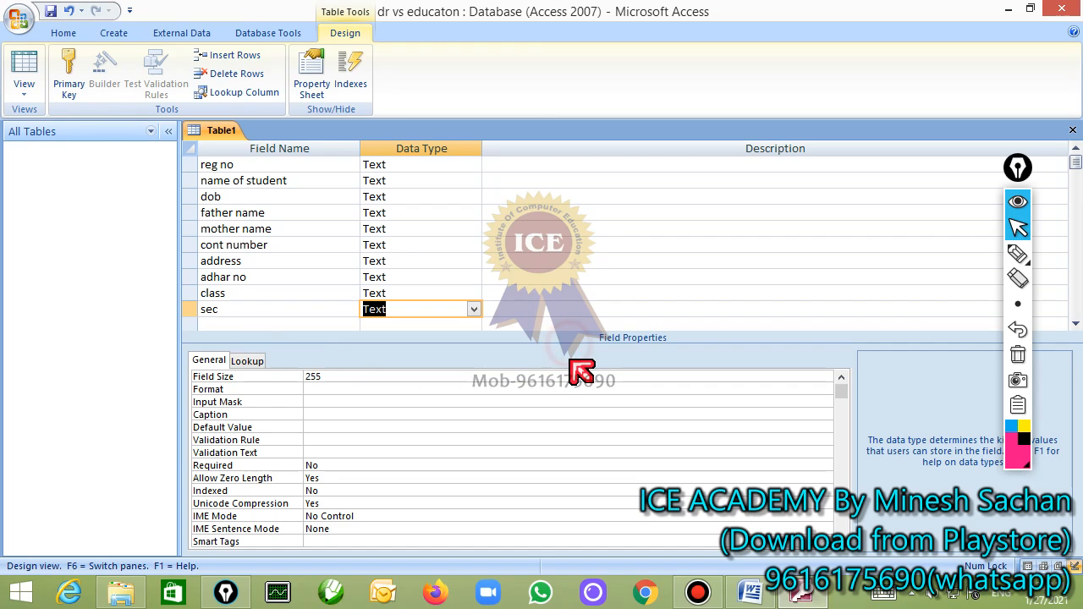
- Add a category Text field below sec, then move back up toward reg no
{"action": "left_click", "coordinate": [227, 323]}
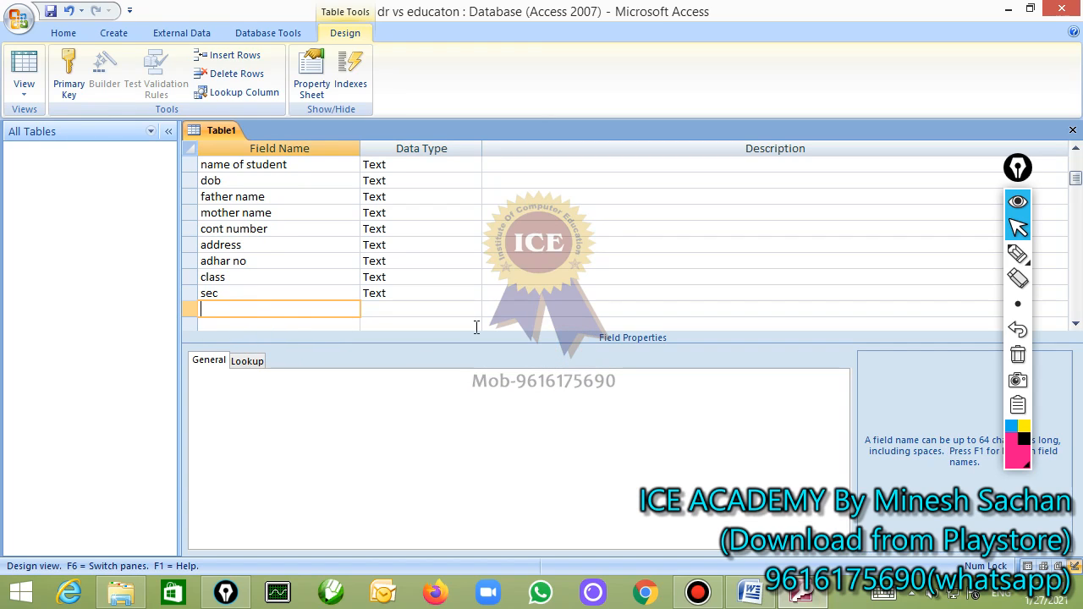
{"action": "scroll", "coordinate": [477, 327], "scroll_direction": "up", "scroll_amount": 1}
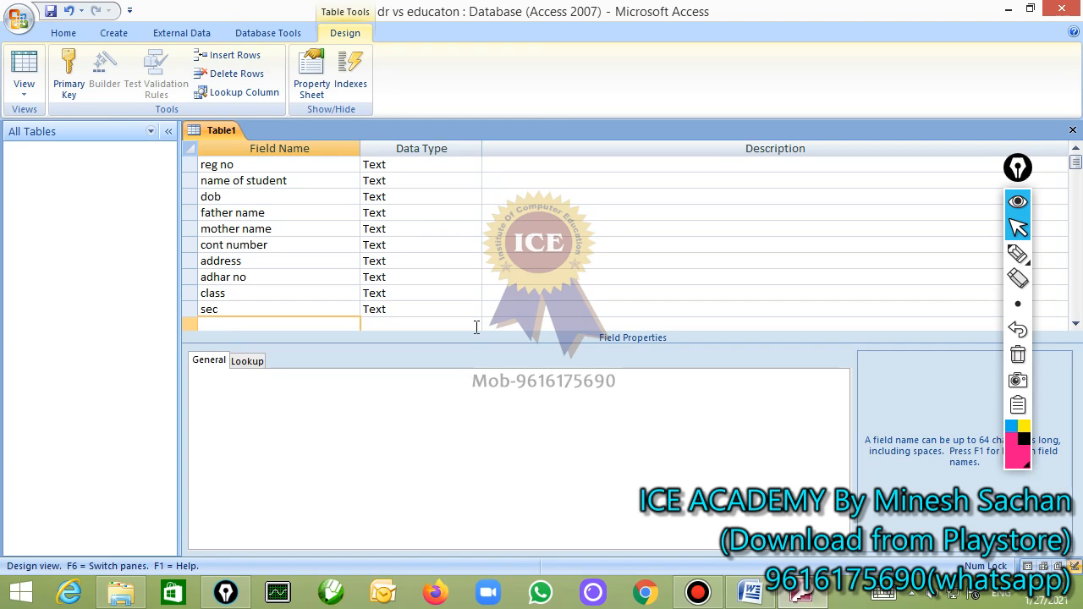
{"action": "type", "text": "cate"}
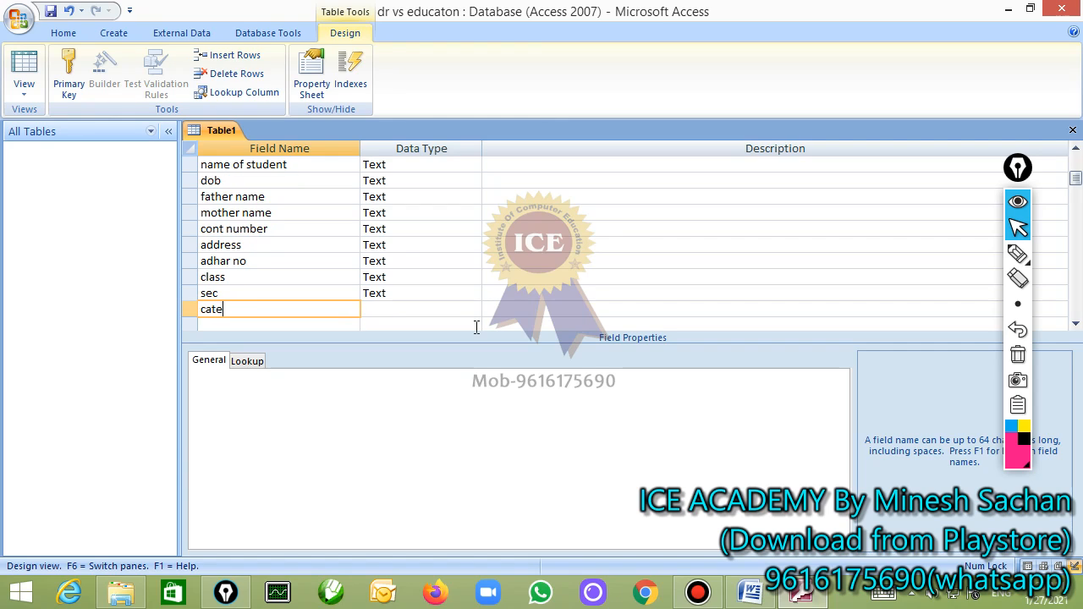
{"action": "type", "text": "gory"}
{"action": "key", "text": "Return"}
{"action": "key", "text": "Return"}
{"action": "key", "text": "Return"}
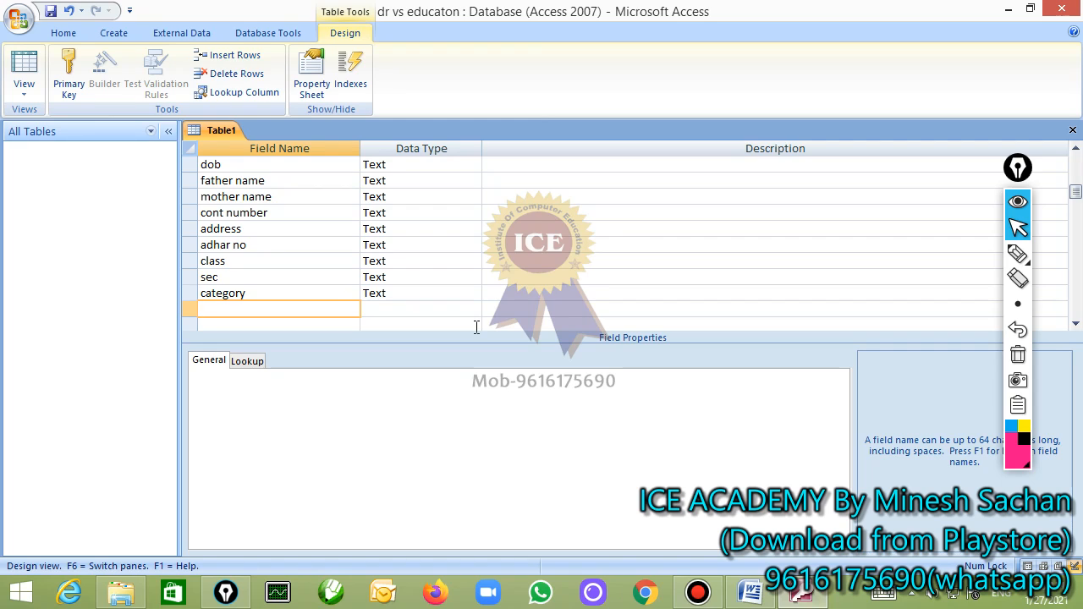
{"action": "key", "text": "Up"}
{"action": "key", "text": "Up"}
{"action": "key", "text": "Up"}
{"action": "key", "text": "Up"}
{"action": "key", "text": "Up"}
{"action": "key", "text": "Up"}
{"action": "key", "text": "Up"}
{"action": "key", "text": "Up"}
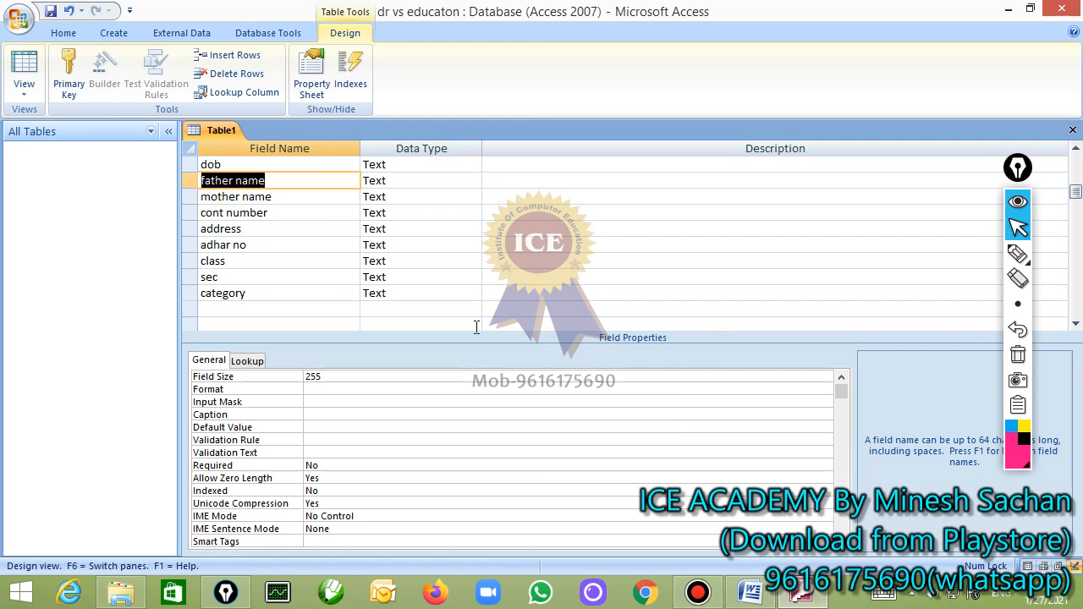
{"action": "key", "text": "Up"}
{"action": "key", "text": "Up"}
{"action": "key", "text": "Up"}
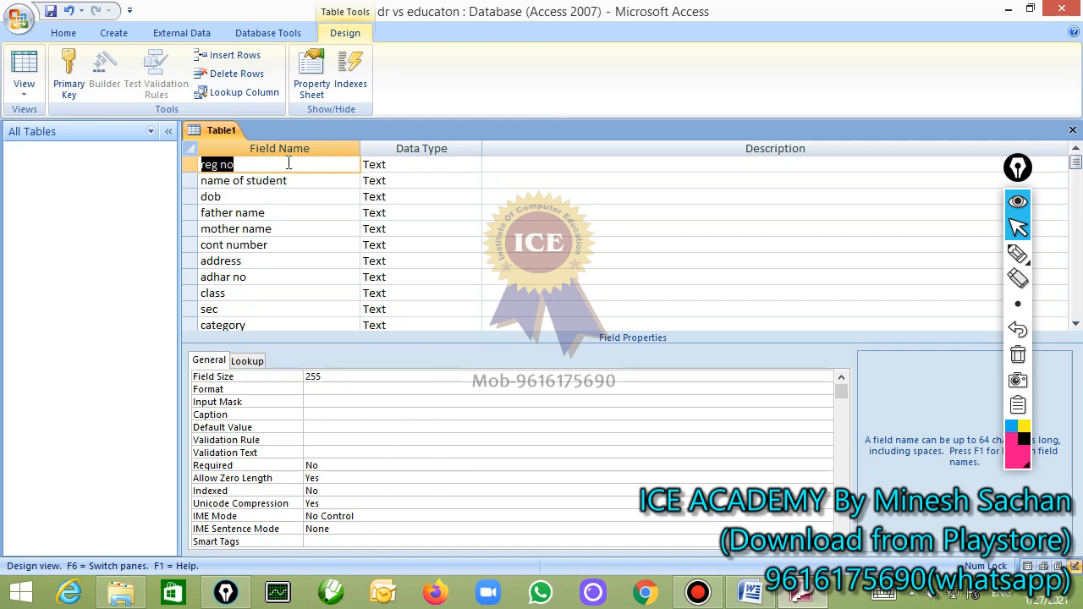
- Draw on-screen annotations around the field list, clear them, and select reg no's data type
{"action": "left_click", "coordinate": [1017, 253]}
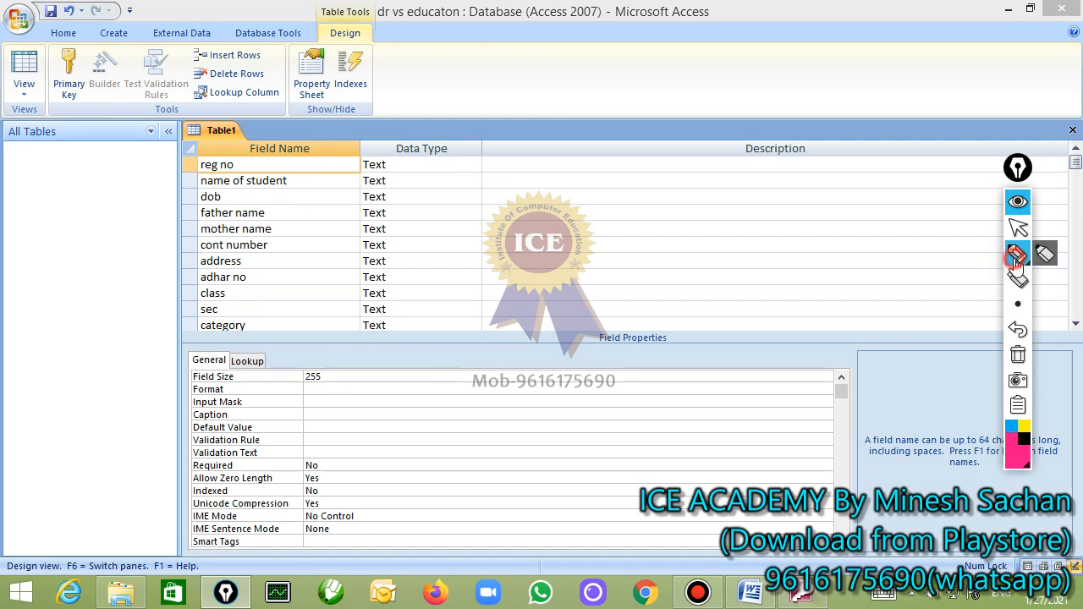
{"action": "mouse_move", "coordinate": [237, 137]}
{"action": "left_mouse_down"}
{"action": "mouse_move", "coordinate": [322, 268]}
{"action": "mouse_move", "coordinate": [247, 147]}
{"action": "mouse_move", "coordinate": [363, 126]}
{"action": "left_mouse_up"}
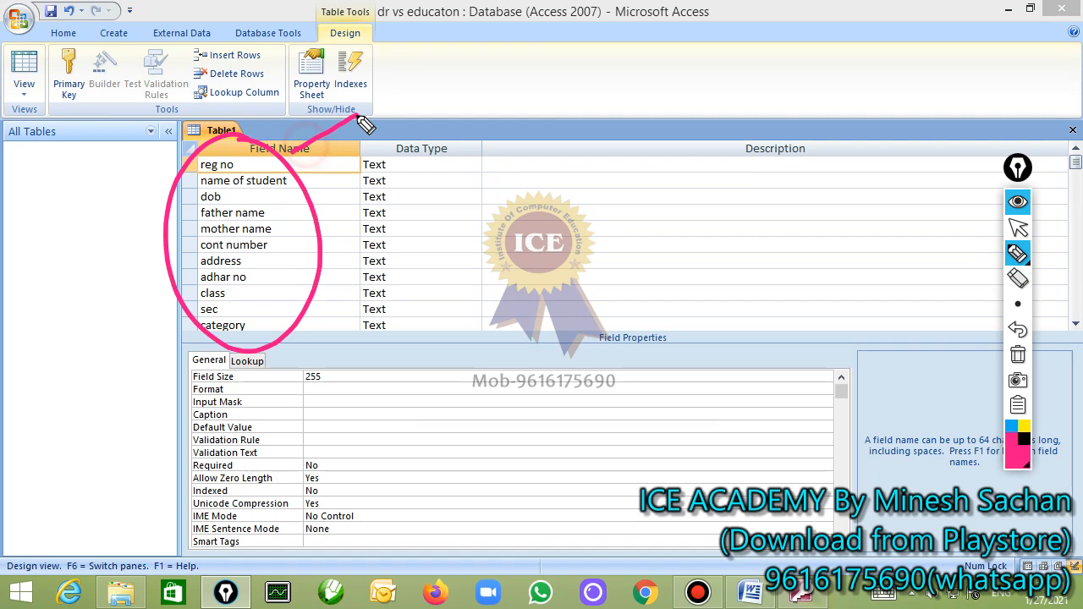
{"action": "mouse_move", "coordinate": [426, 81]}
{"action": "left_mouse_down"}
{"action": "mouse_move", "coordinate": [394, 118]}
{"action": "mouse_move", "coordinate": [404, 140]}
{"action": "left_mouse_up"}
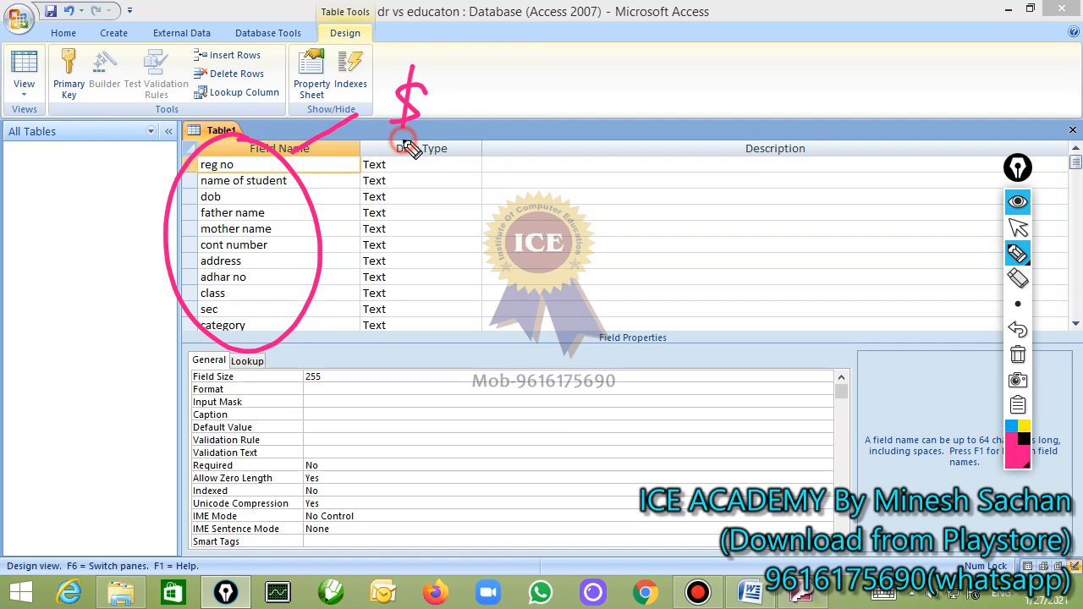
{"action": "mouse_move", "coordinate": [497, 87]}
{"action": "left_mouse_down"}
{"action": "mouse_move", "coordinate": [514, 100]}
{"action": "mouse_move", "coordinate": [479, 123]}
{"action": "left_mouse_up"}
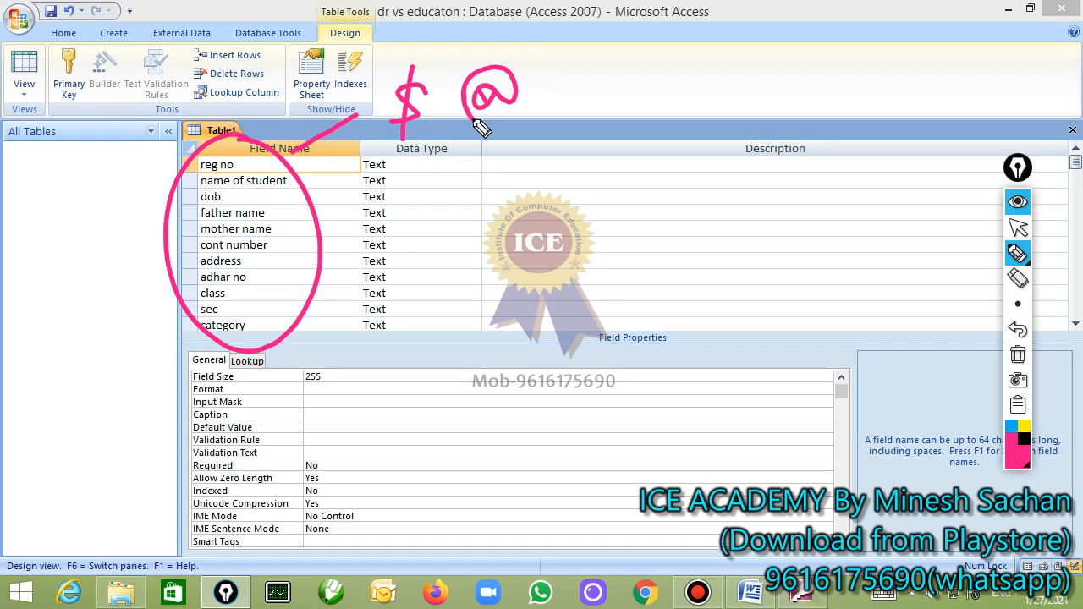
{"action": "left_click", "coordinate": [1018, 356]}
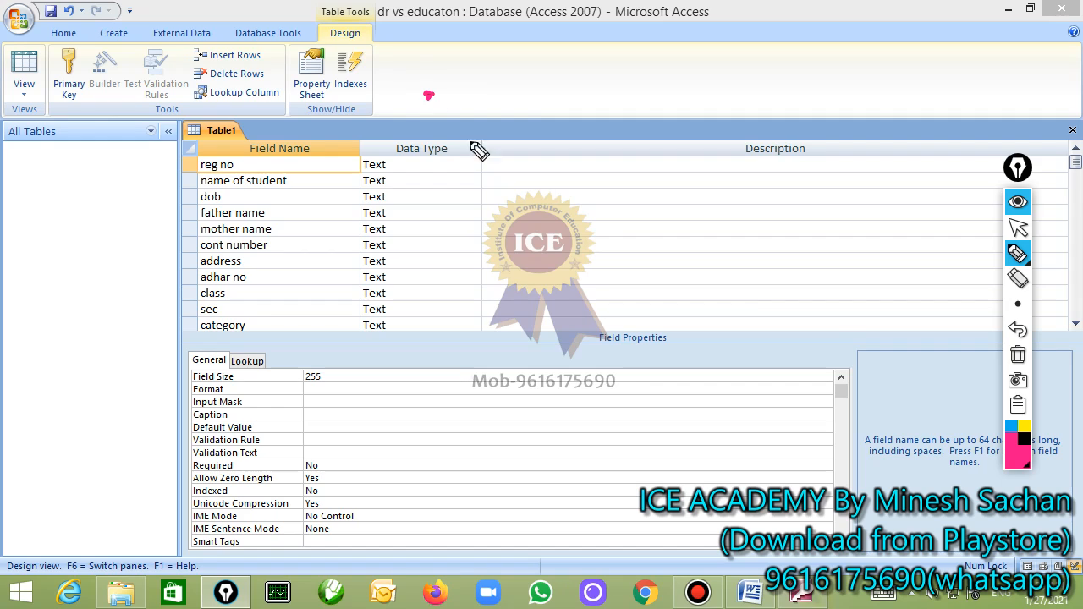
{"action": "left_click", "coordinate": [1020, 352]}
{"action": "left_click", "coordinate": [1019, 229]}
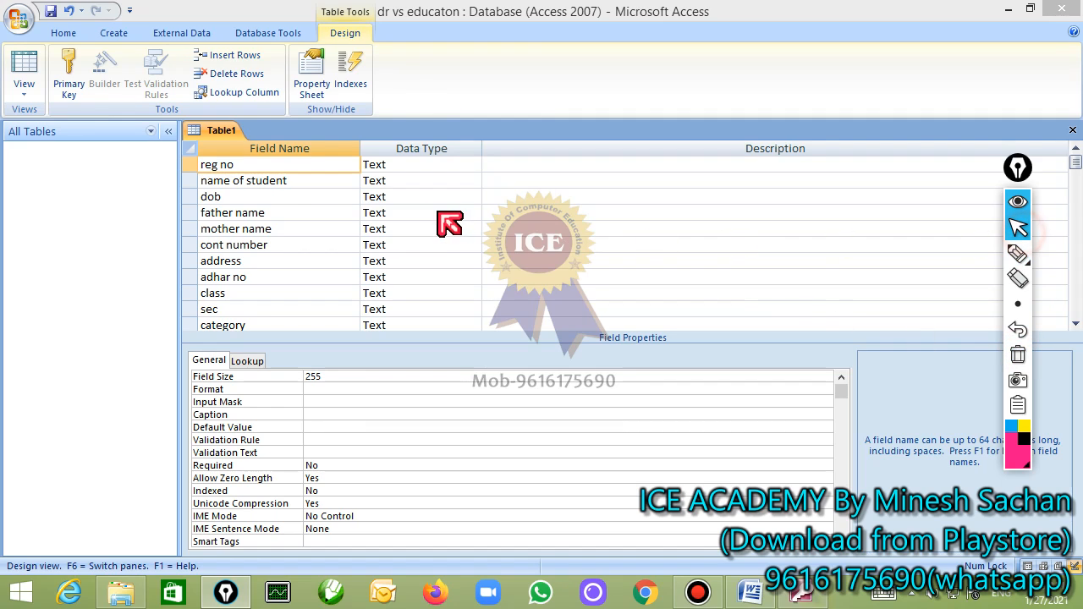
{"action": "left_click", "coordinate": [426, 163]}
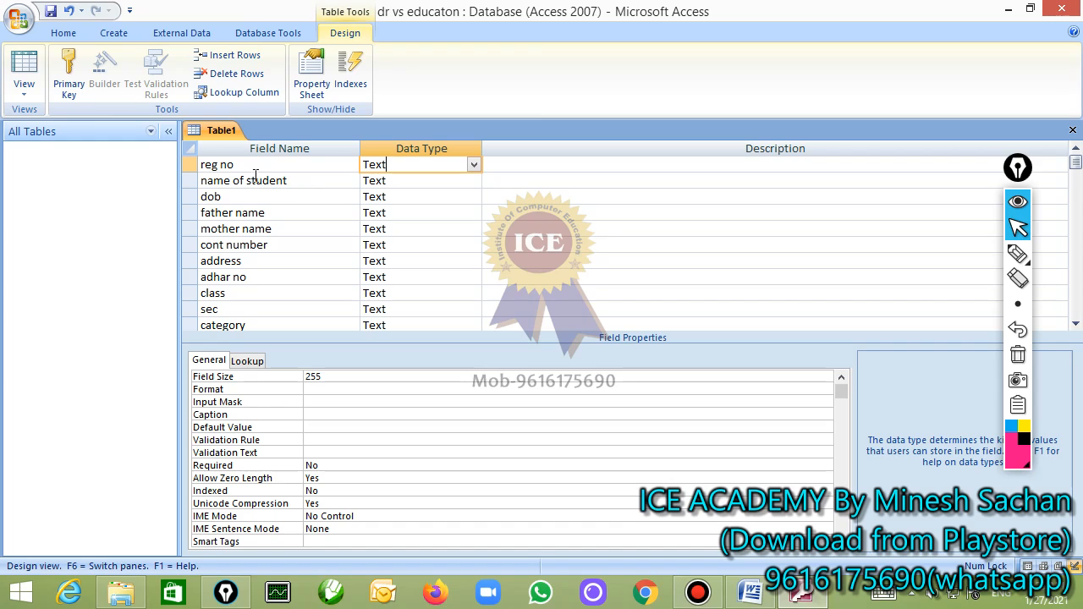
- Make reg no a Number field and dob a Date/Time field
{"action": "left_click", "coordinate": [473, 166]}
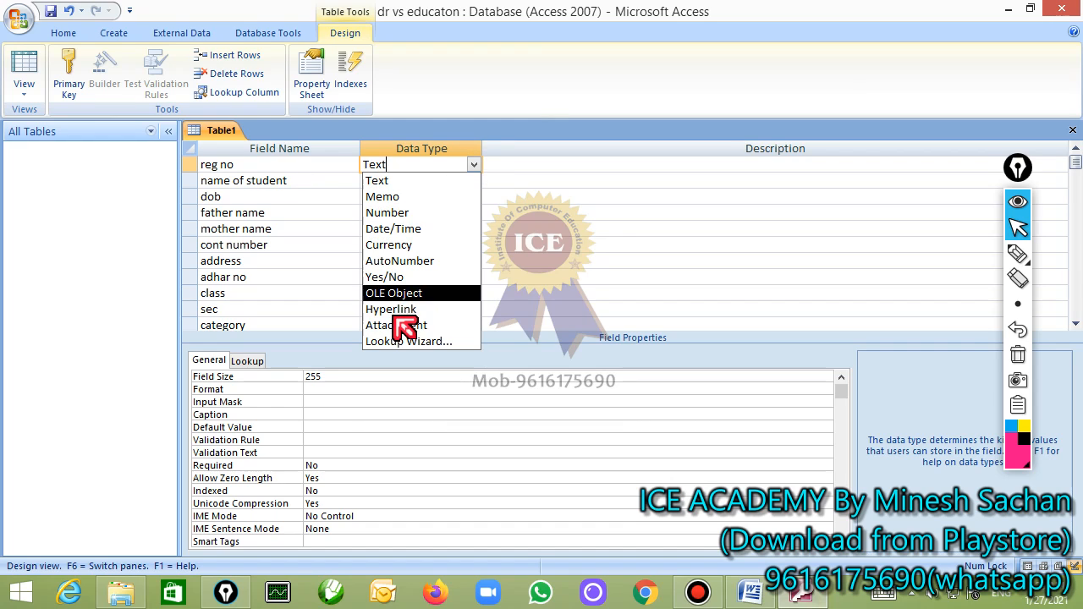
{"action": "left_click", "coordinate": [419, 215]}
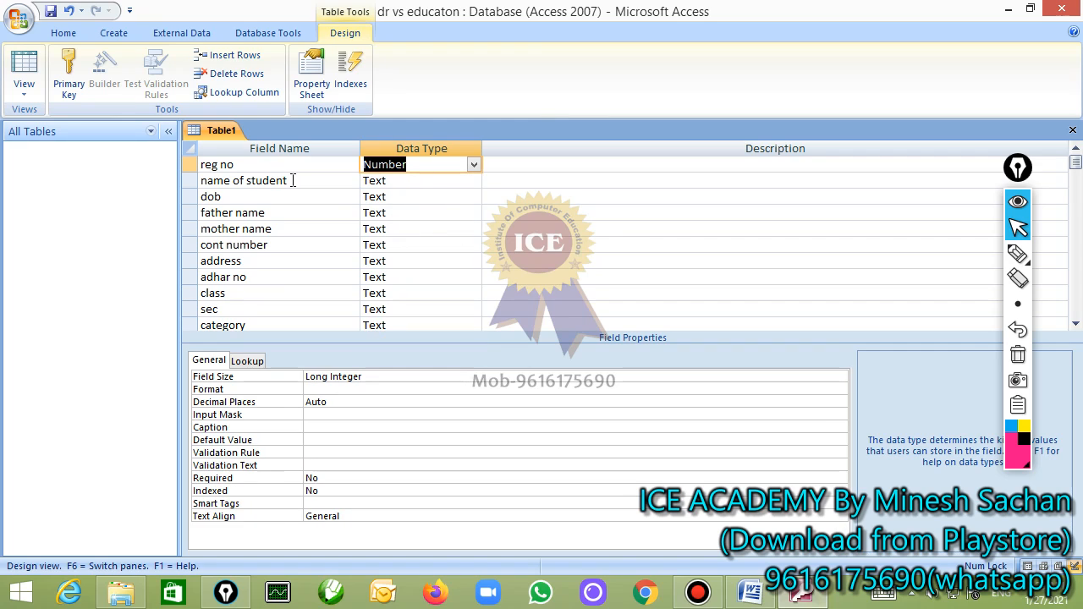
{"action": "left_click", "coordinate": [417, 185]}
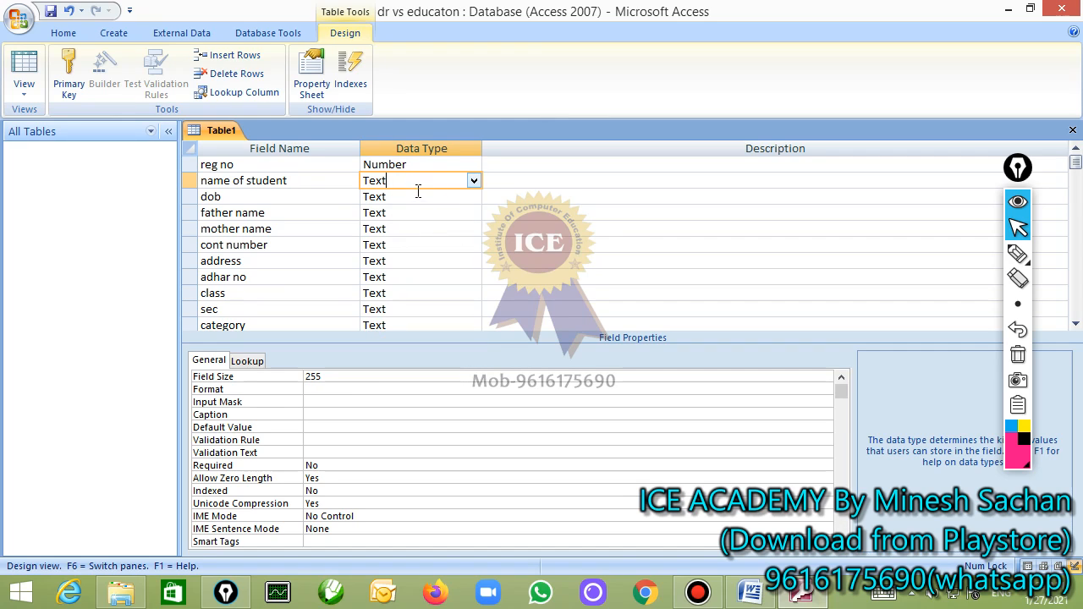
{"action": "left_click", "coordinate": [416, 194]}
{"action": "left_click", "coordinate": [475, 200]}
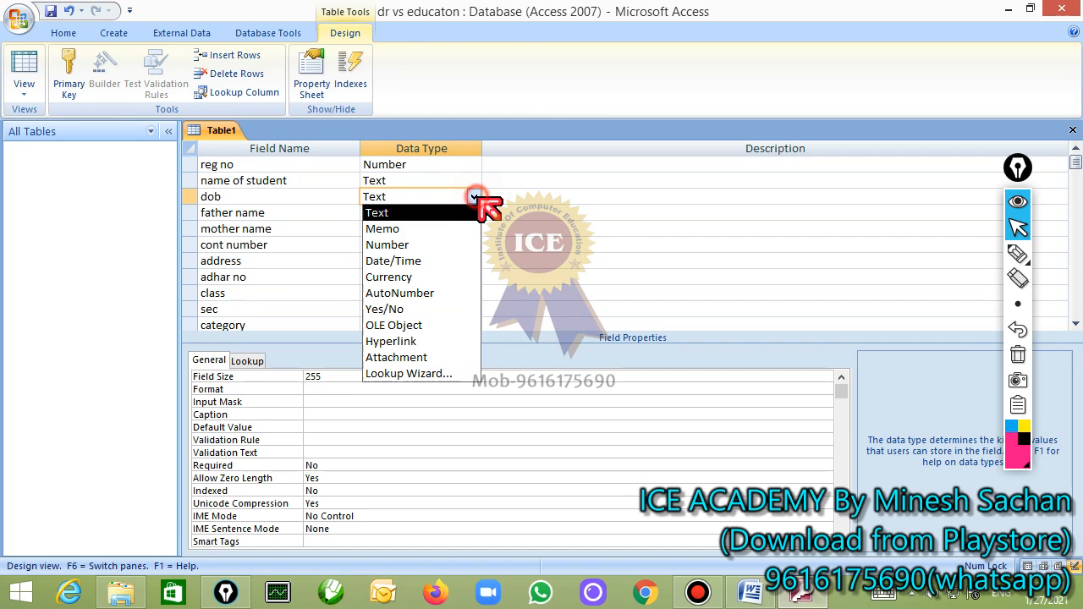
{"action": "left_click", "coordinate": [427, 259]}
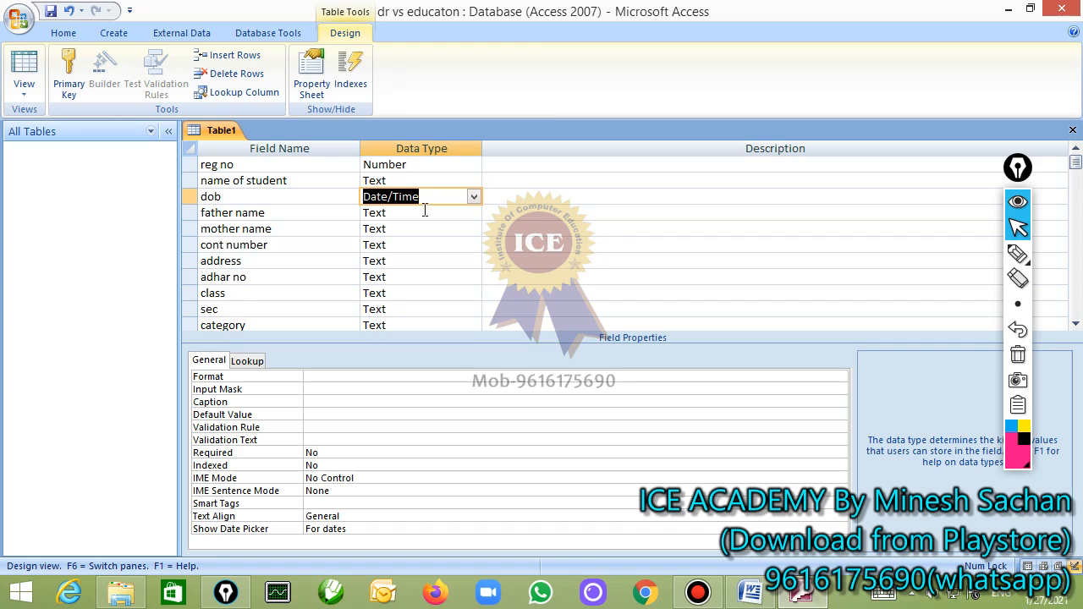
- Change cont number, adhar no and class to Number, leaving sec and category as Text
{"action": "left_click", "coordinate": [415, 242]}
{"action": "left_click", "coordinate": [474, 246]}
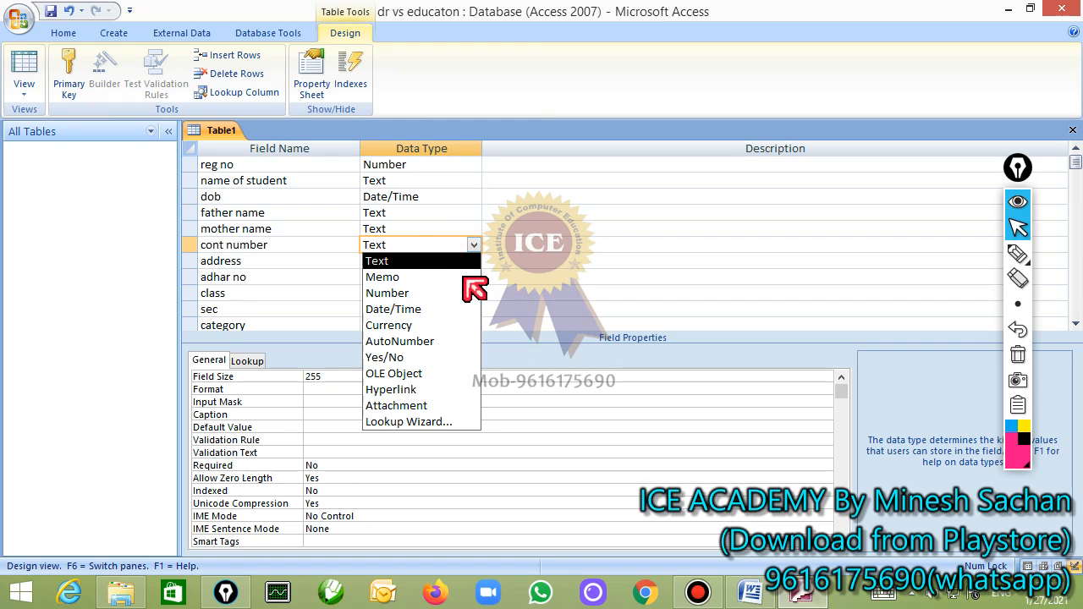
{"action": "left_click", "coordinate": [441, 289]}
{"action": "left_click", "coordinate": [438, 280]}
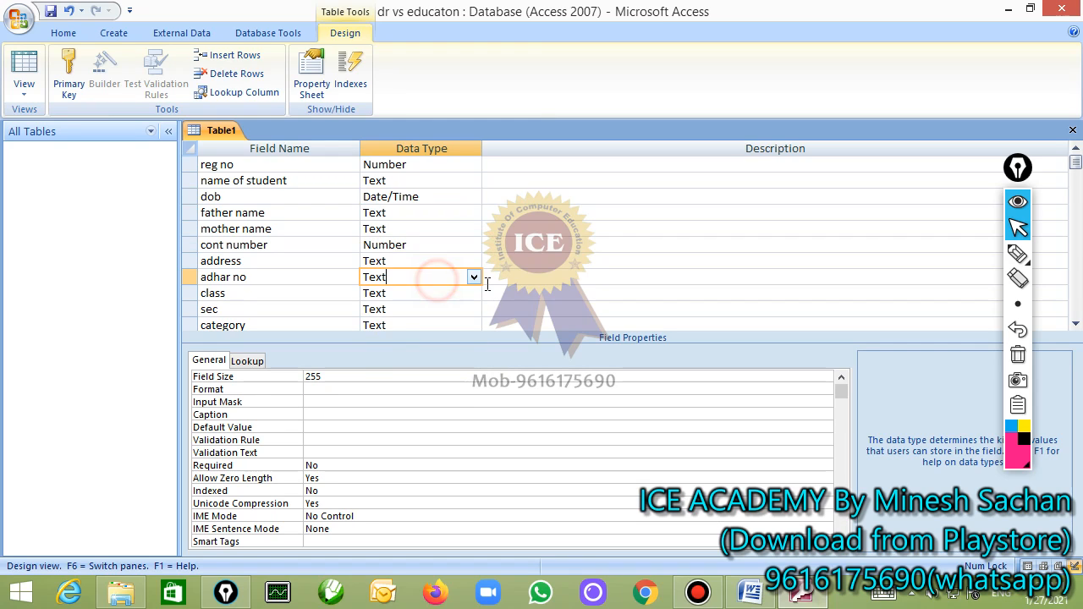
{"action": "left_click", "coordinate": [474, 277]}
{"action": "left_click", "coordinate": [427, 324]}
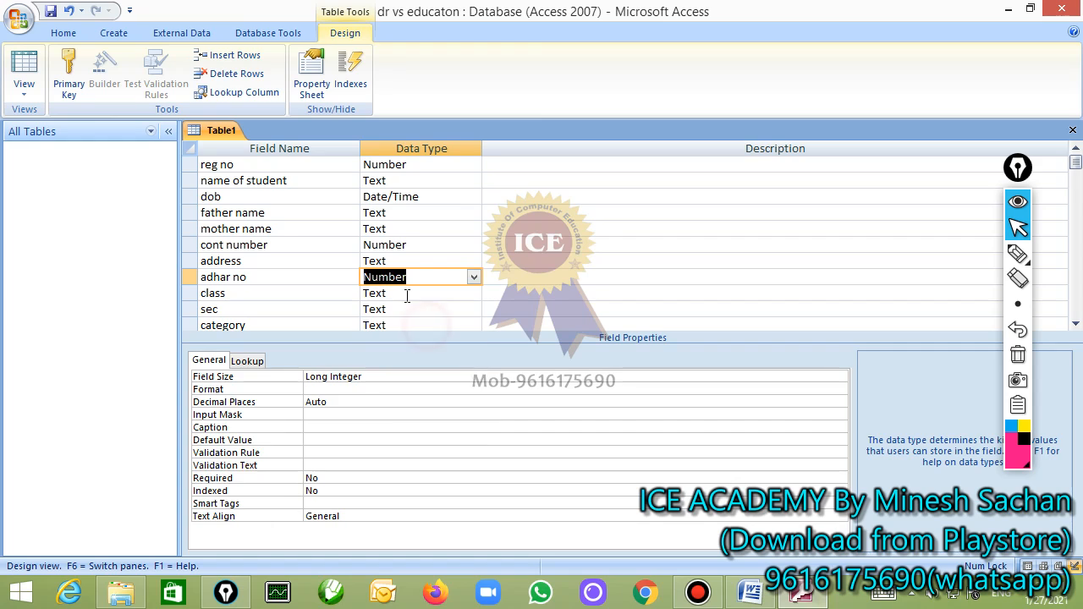
{"action": "left_click", "coordinate": [406, 292]}
{"action": "scroll", "coordinate": [470, 302], "scroll_direction": "down", "scroll_amount": 1}
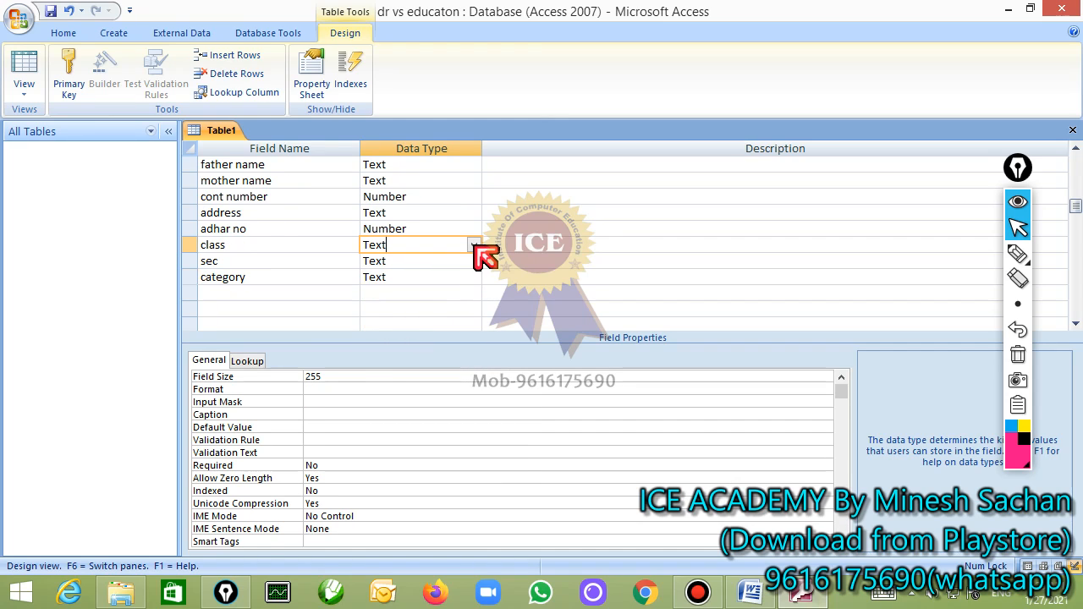
{"action": "left_click", "coordinate": [474, 246]}
{"action": "left_click", "coordinate": [437, 292]}
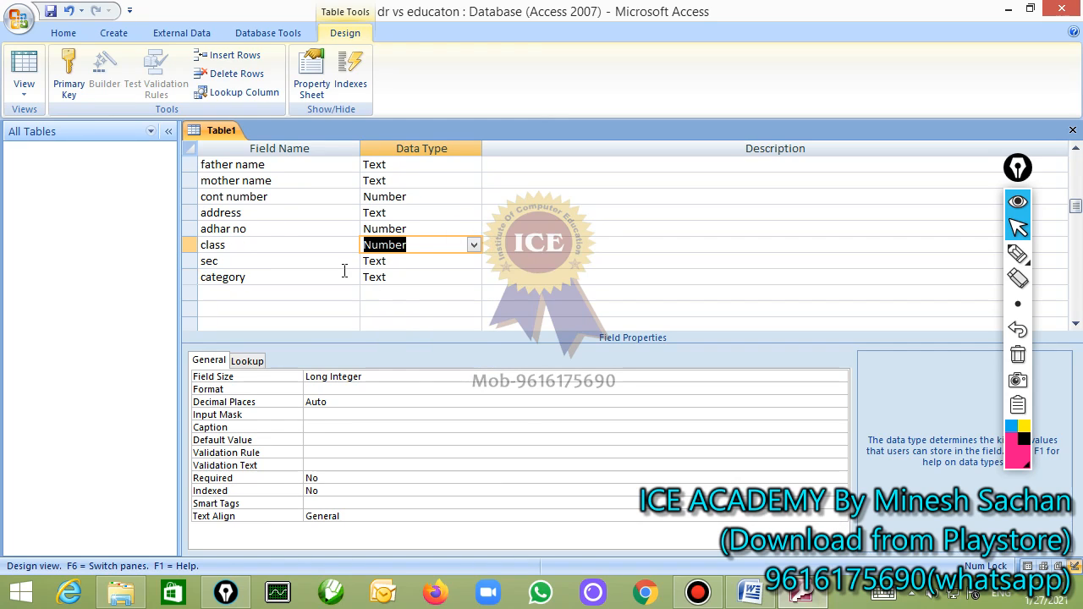
{"action": "left_click", "coordinate": [382, 261]}
{"action": "left_click", "coordinate": [382, 278]}
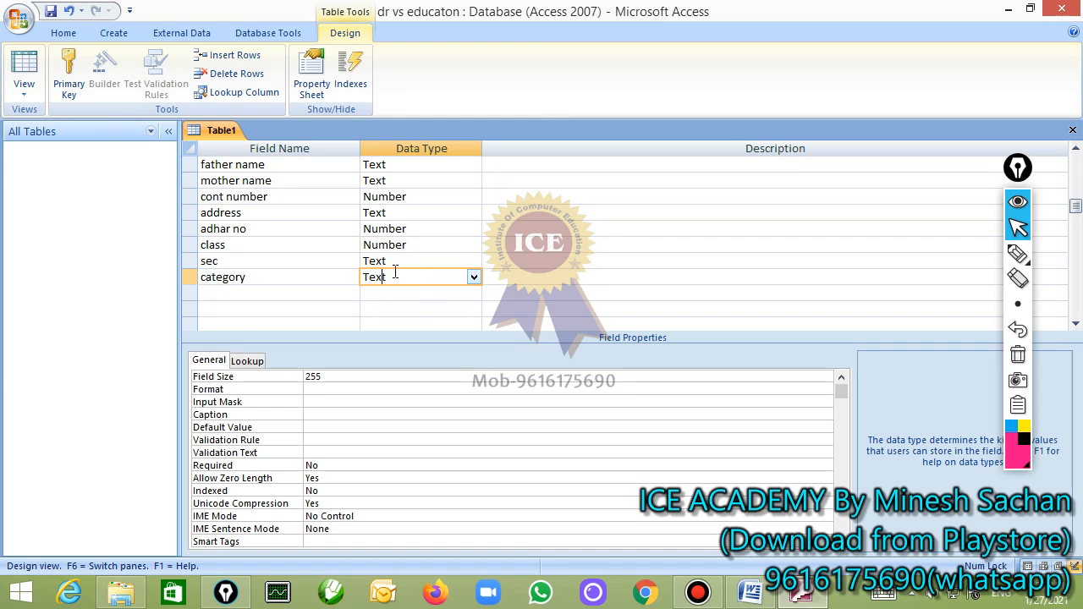
{"action": "scroll", "coordinate": [394, 271], "scroll_direction": "up", "scroll_amount": 1}
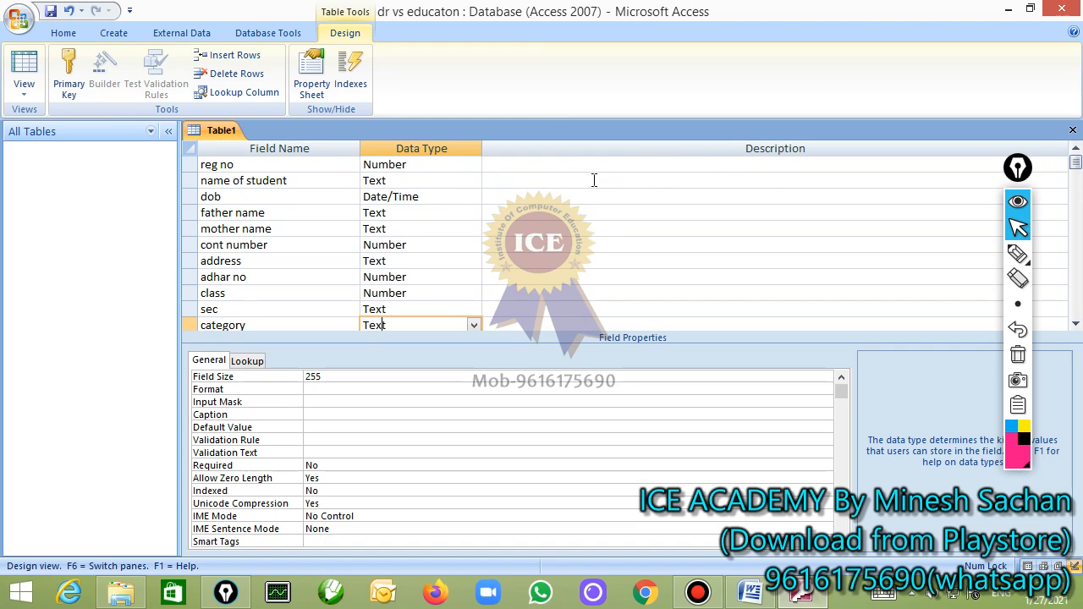
- Describe dob 'enter student date of birth', reg no 'enter admission no', category 'general/obc/sc/st', then save
{"action": "left_click", "coordinate": [495, 195]}
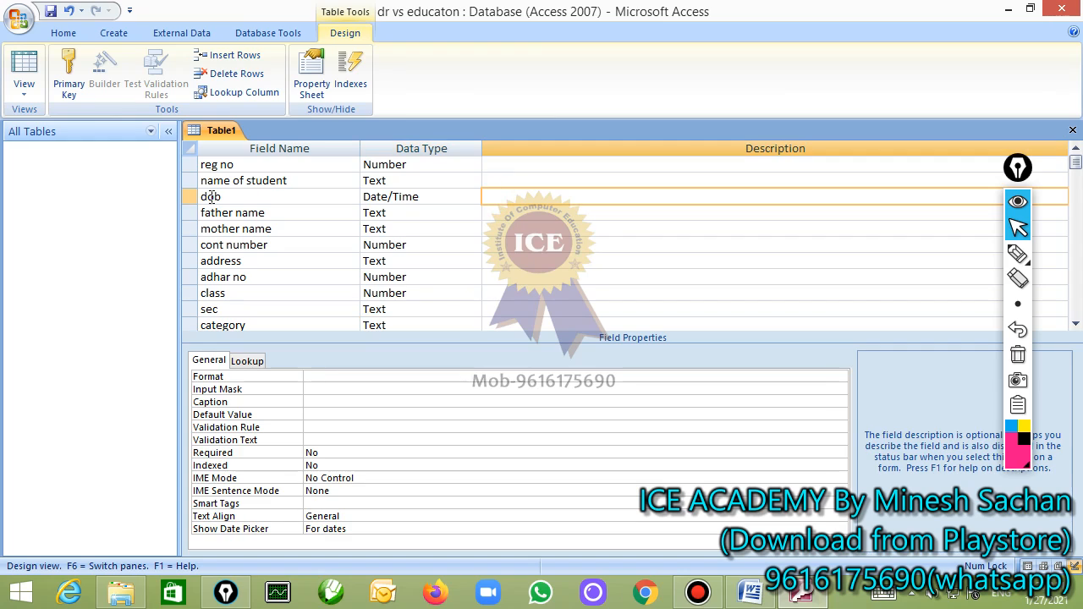
{"action": "type", "text": "enter student date o"}
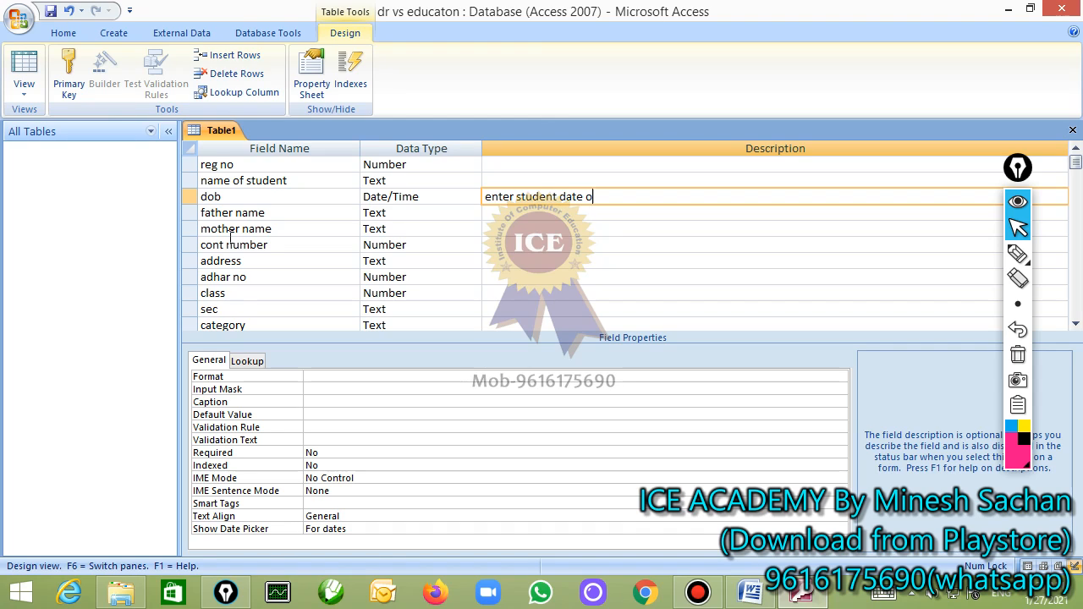
{"action": "type", "text": "f birth"}
{"action": "left_click", "coordinate": [505, 167]}
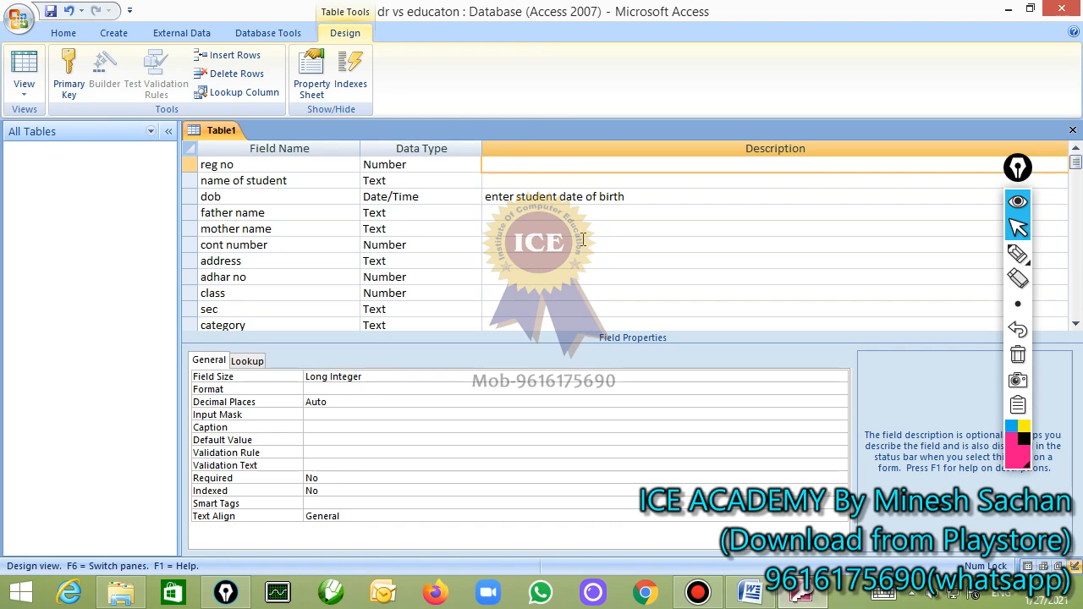
{"action": "type", "text": "enter admission no"}
{"action": "left_click", "coordinate": [500, 328]}
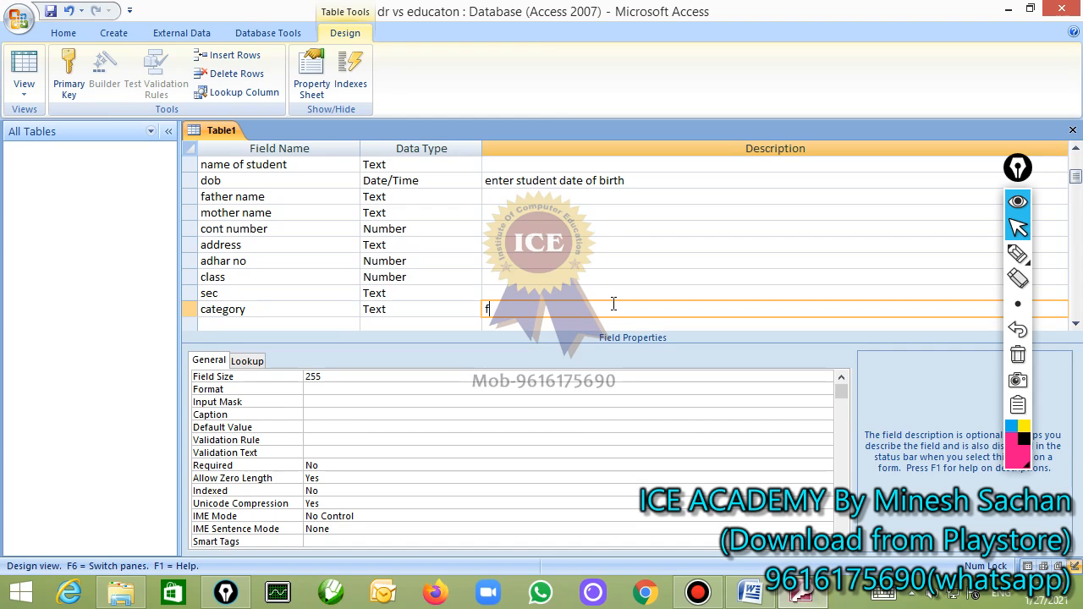
{"action": "type", "text": "general/obc/sc/st"}
{"action": "left_click", "coordinate": [548, 289]}
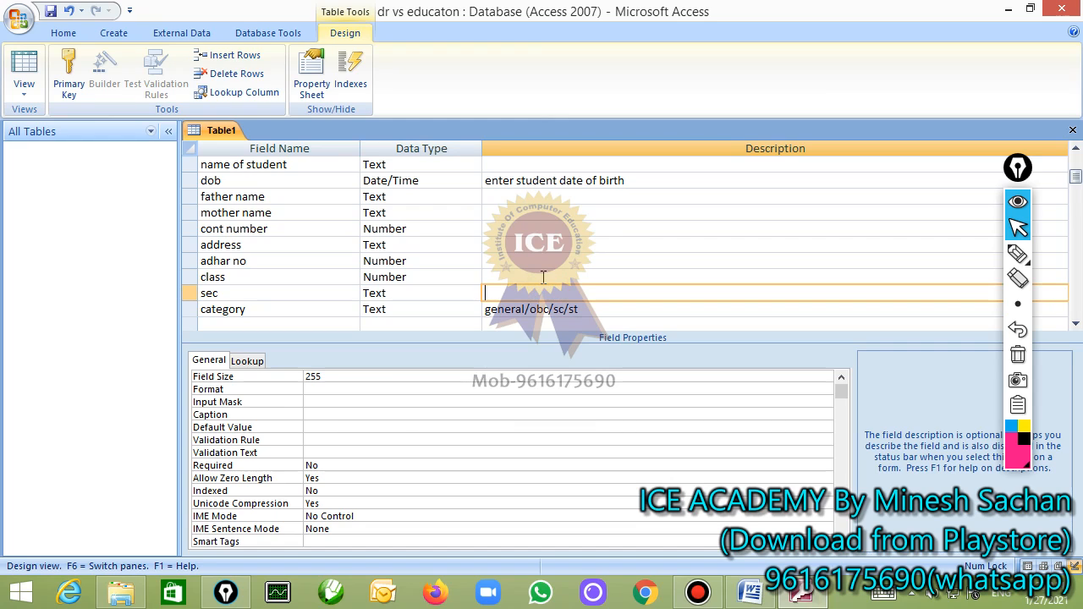
{"action": "left_click", "coordinate": [545, 277]}
{"action": "left_click", "coordinate": [548, 246]}
{"action": "scroll", "coordinate": [554, 201], "scroll_direction": "up", "scroll_amount": 1}
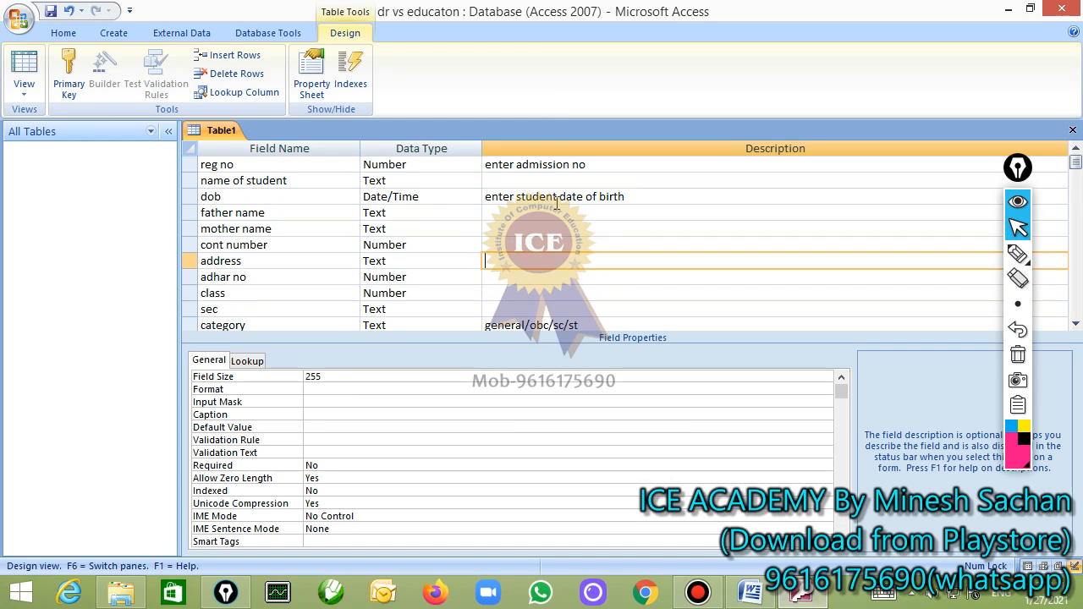
{"action": "key", "text": "ctrl+s"}
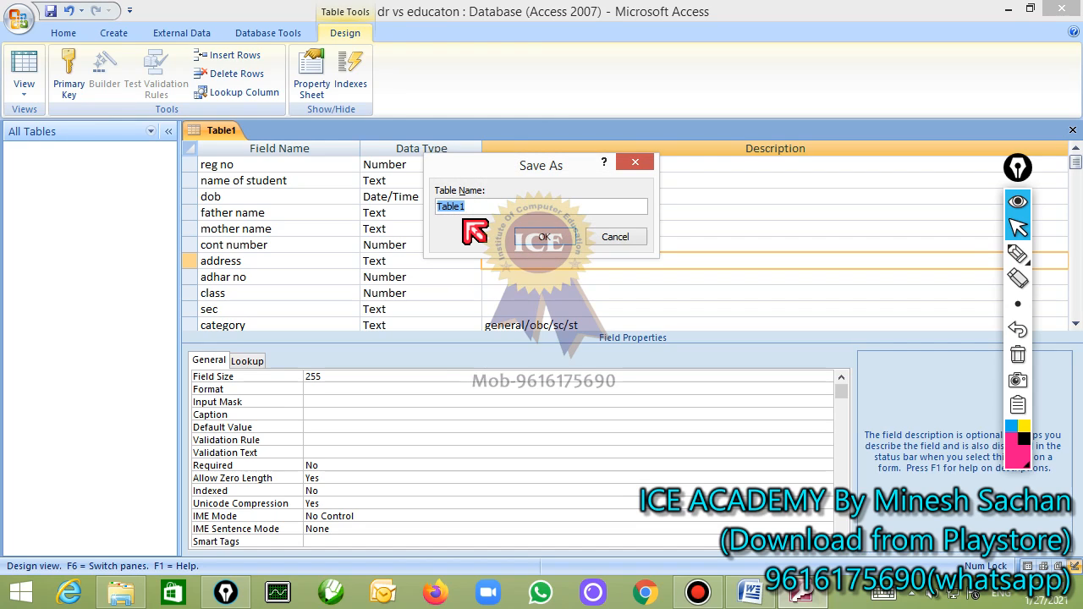
- Name the table 'student records', save it without a primary key, and close its design
{"action": "type", "text": "student re"}
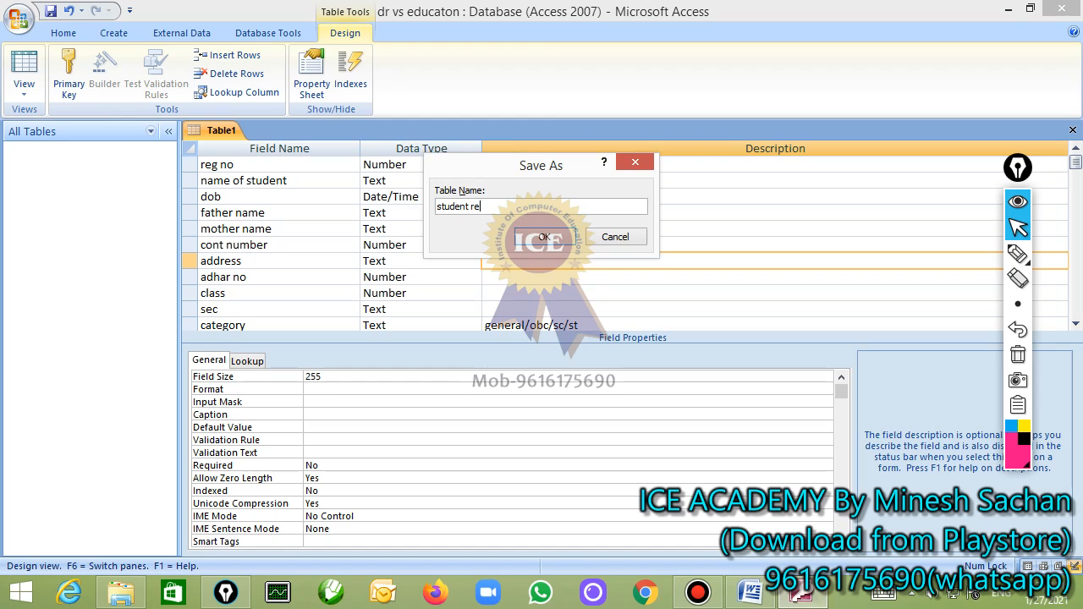
{"action": "type", "text": "cords"}
{"action": "key", "text": "Return"}
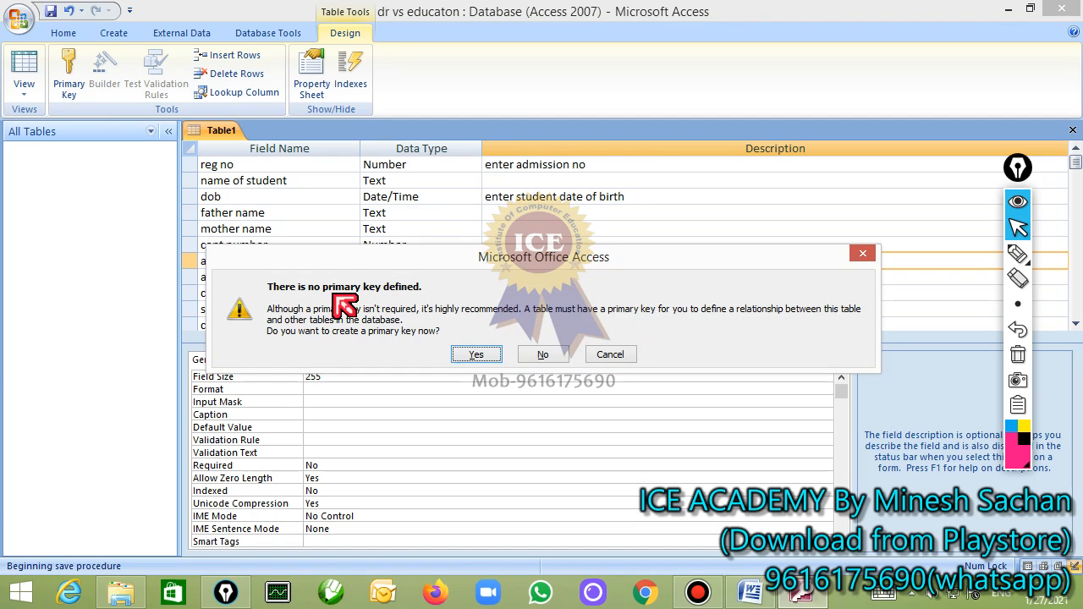
{"action": "left_click", "coordinate": [541, 355]}
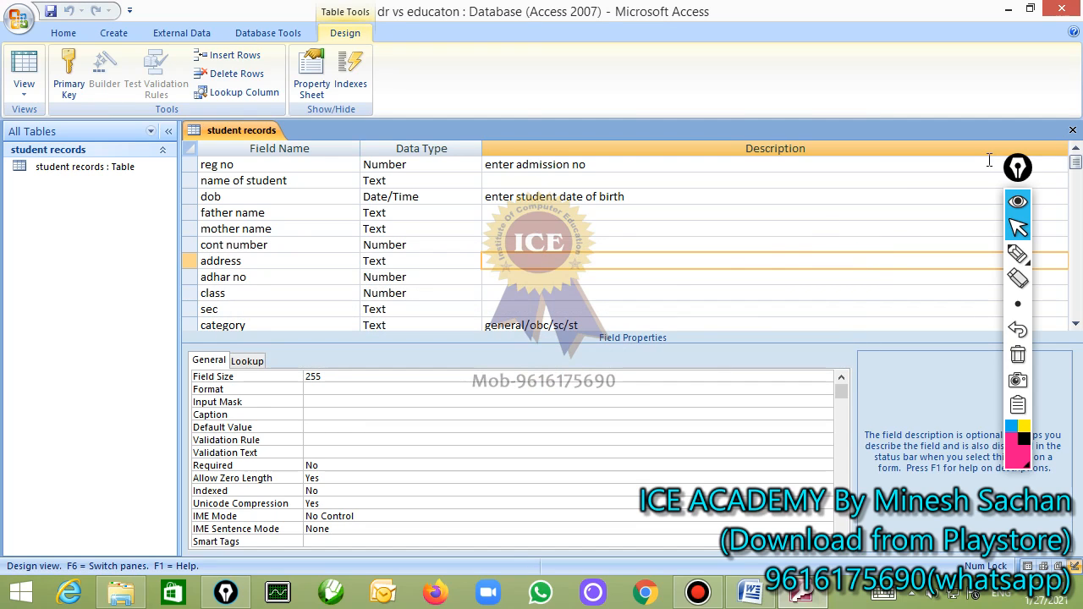
{"action": "left_click", "coordinate": [1072, 129]}
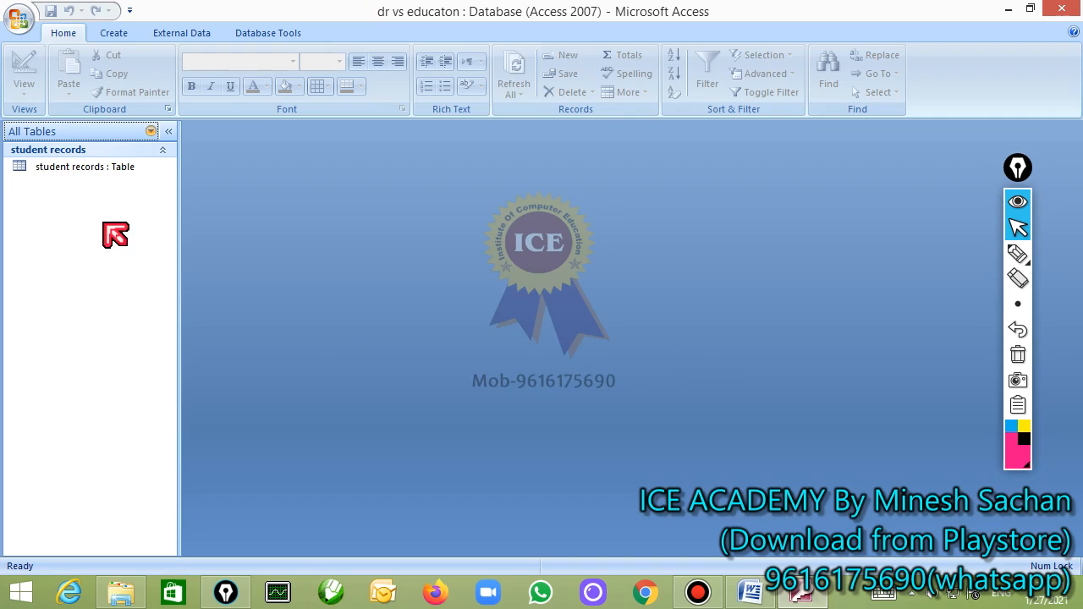
- Check student records in Design view, close it, and open the table as a datasheet
{"action": "left_click", "coordinate": [81, 172]}
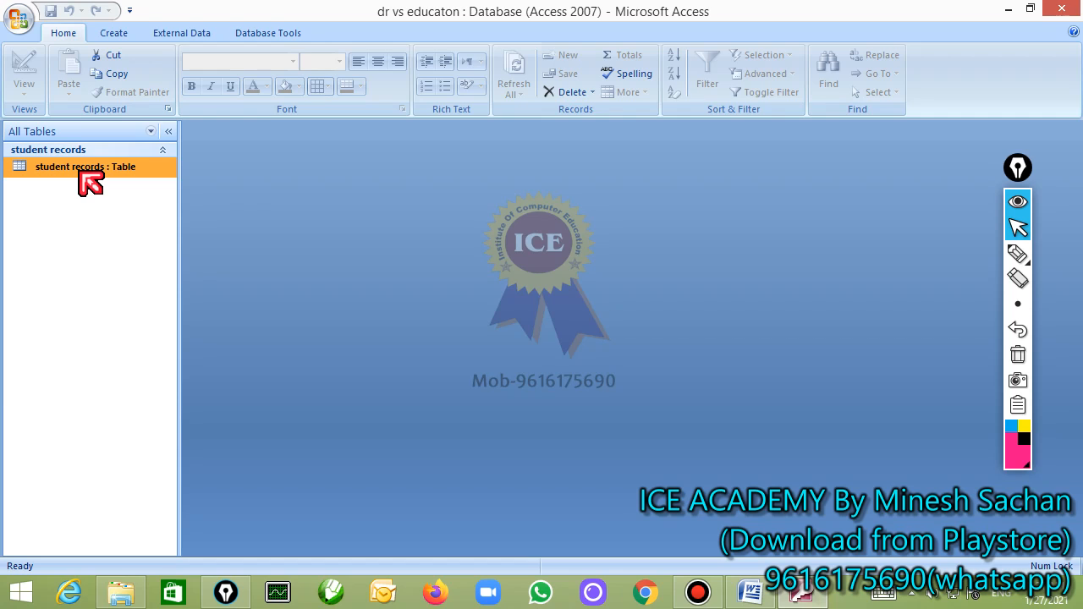
{"action": "right_click", "coordinate": [79, 173]}
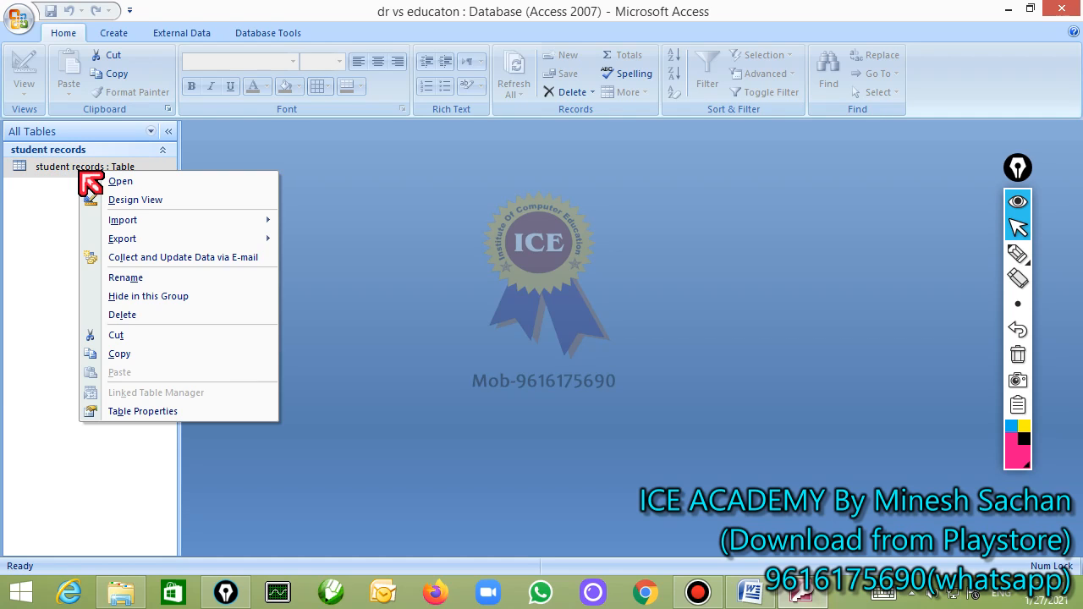
{"action": "left_click", "coordinate": [133, 203]}
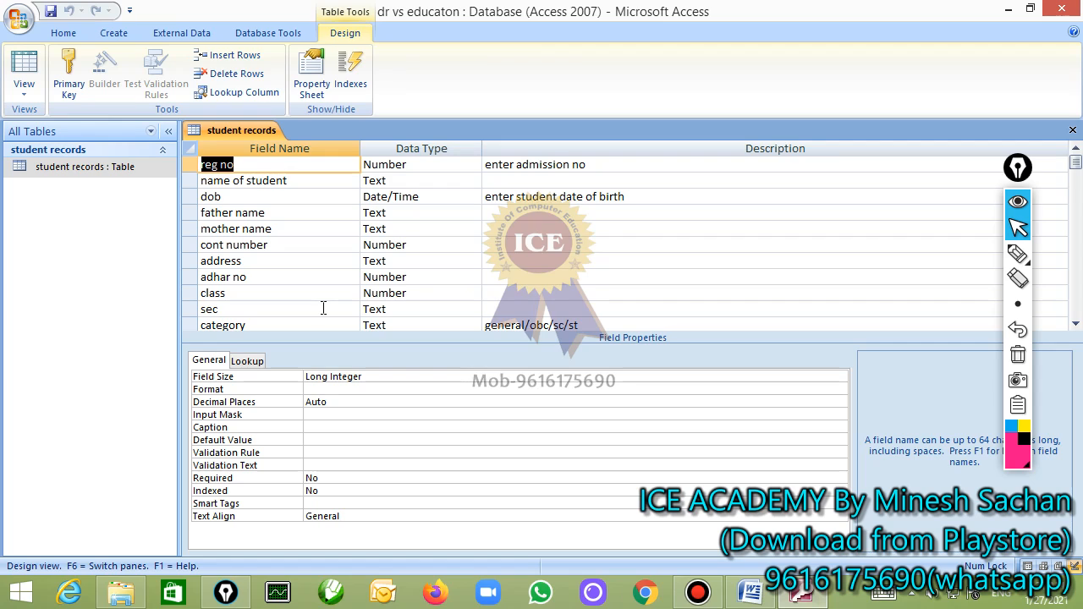
{"action": "left_click", "coordinate": [1073, 151]}
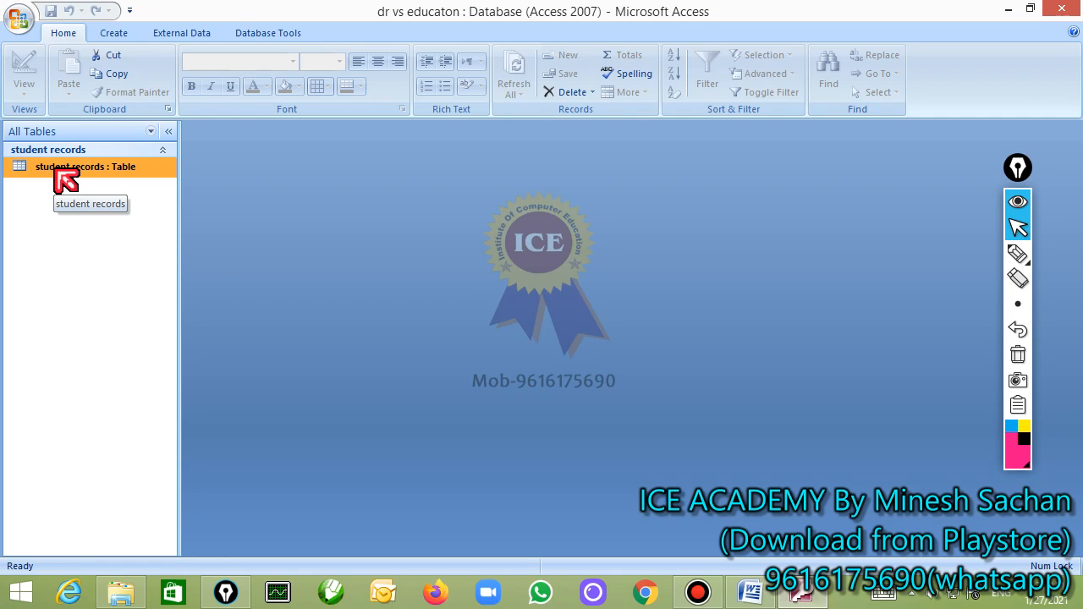
{"action": "double_click", "coordinate": [56, 170]}
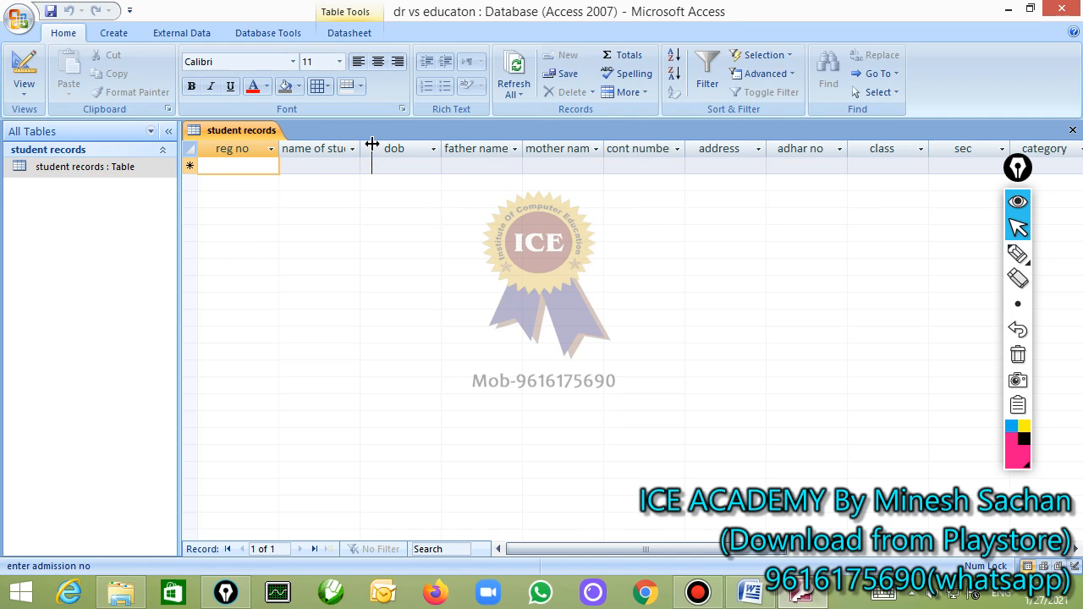
{"action": "left_click_drag", "start_coordinate": [372, 145], "coordinate": [373, 145]}
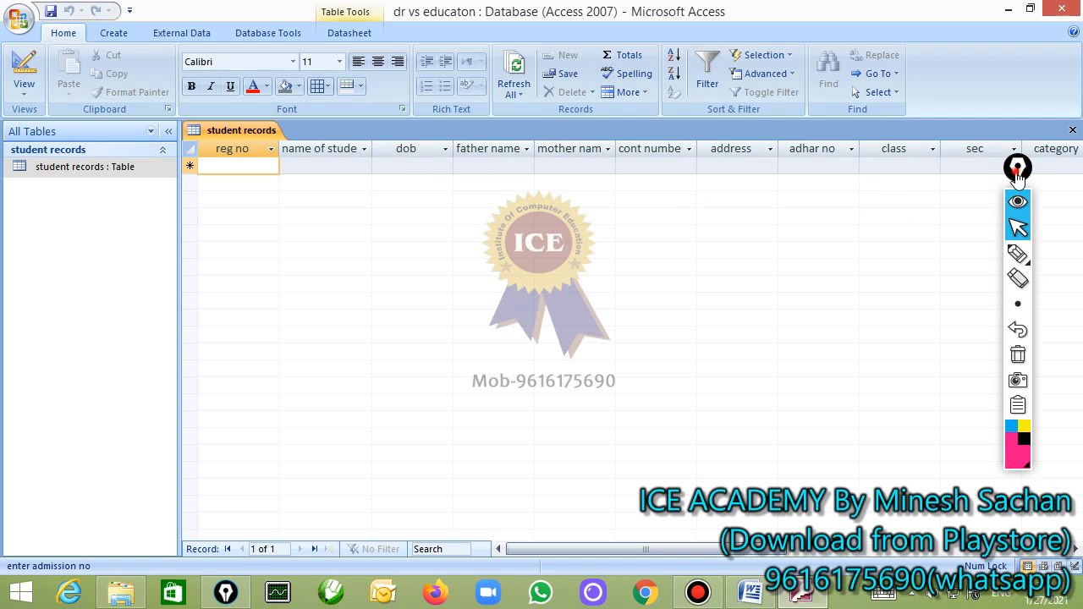
{"action": "left_click_drag", "start_coordinate": [1018, 174], "coordinate": [1017, 224]}
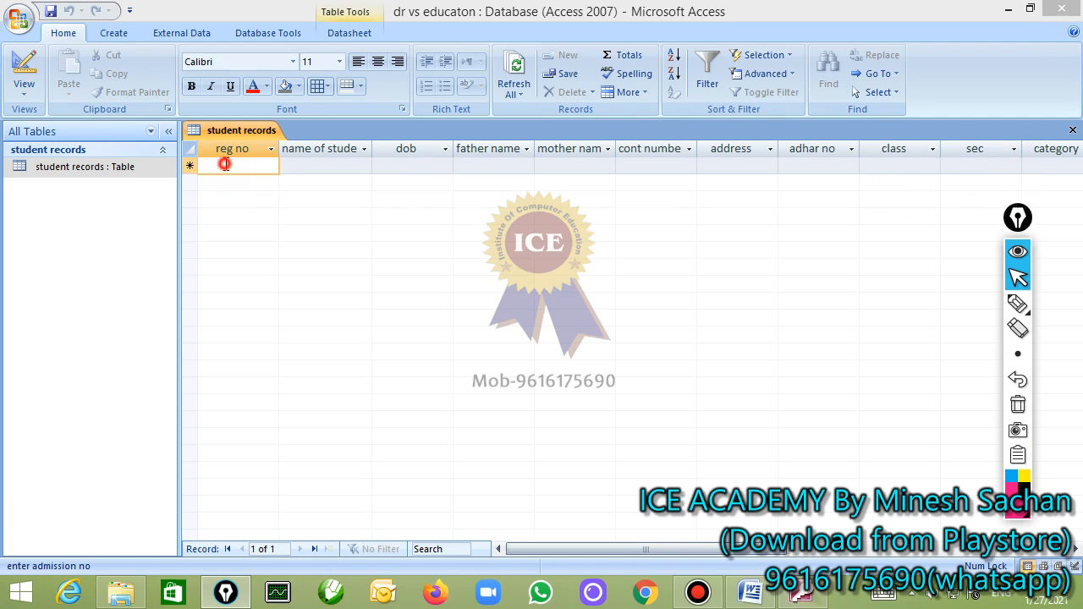
{"action": "left_click", "coordinate": [224, 164]}
{"action": "type", "text": "5474"}
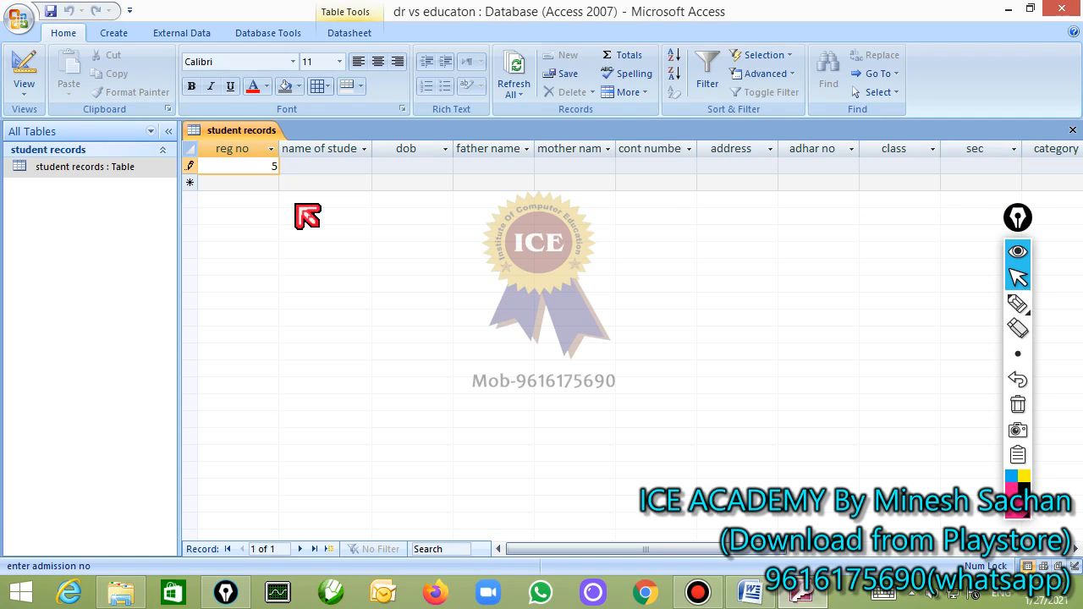
{"action": "key", "text": "Tab"}
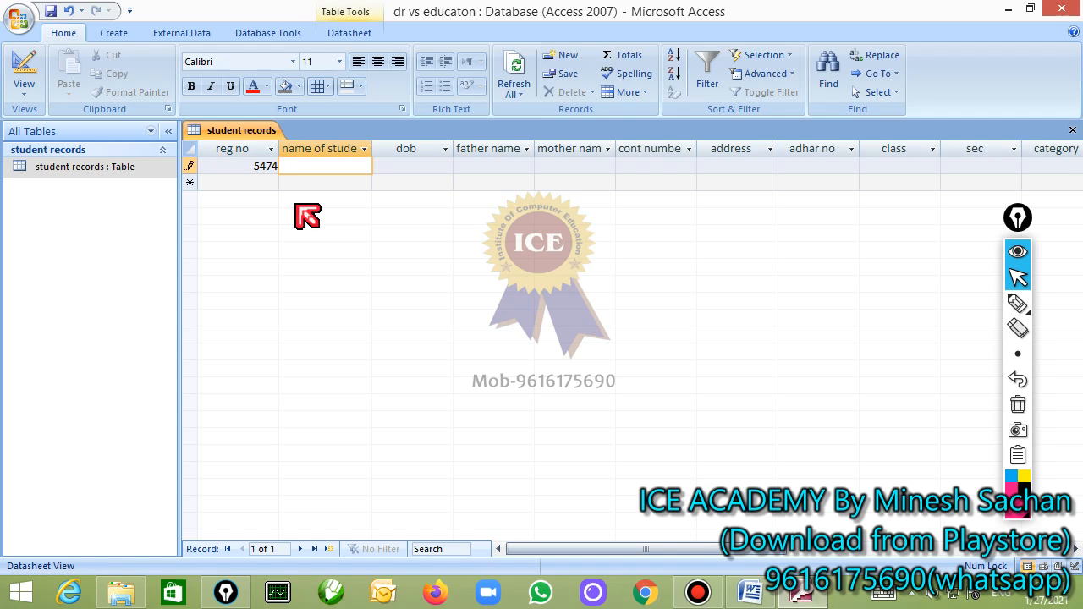
{"action": "type", "text": "munna bhai"}
{"action": "key", "text": "Tab"}
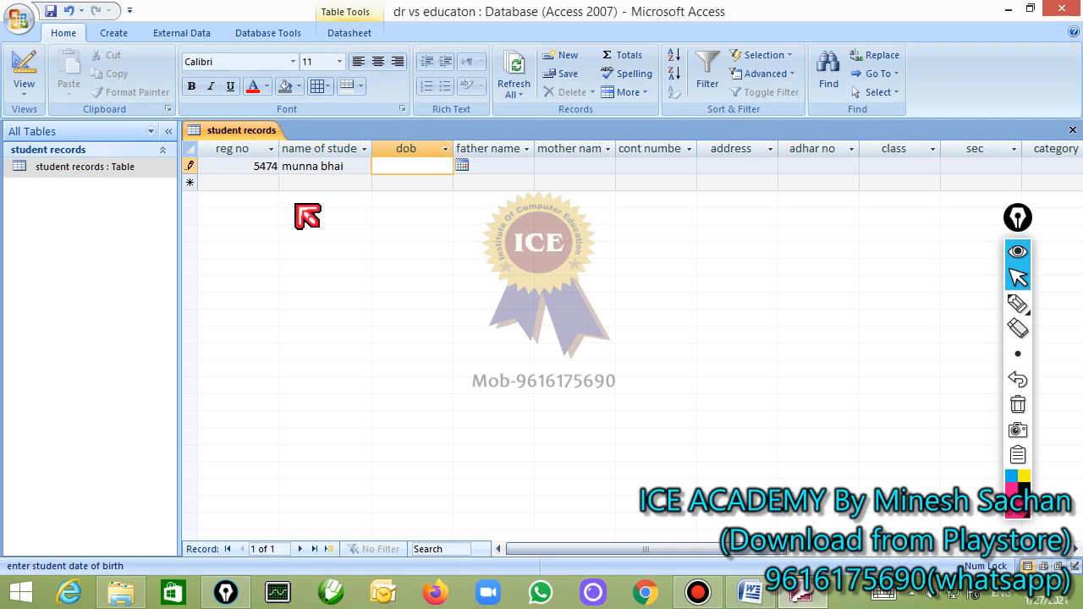
{"action": "type", "text": "9-5-2000"}
{"action": "key", "text": "Tab"}
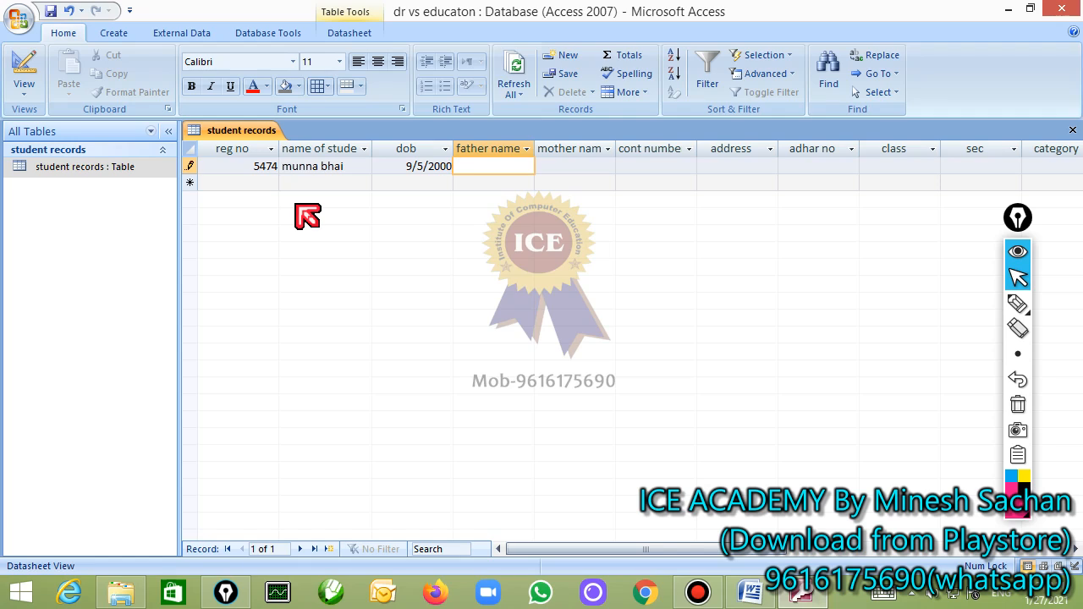
{"action": "type", "text": "jai singh"}
{"action": "key", "text": "Tab"}
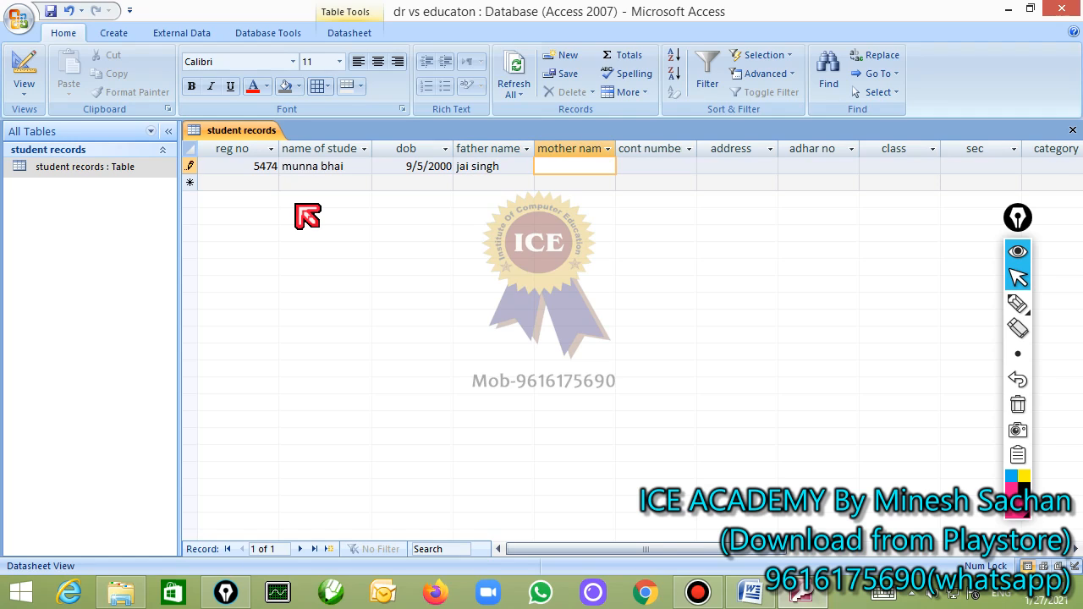
{"action": "type", "text": "basanti"}
{"action": "key", "text": "Tab"}
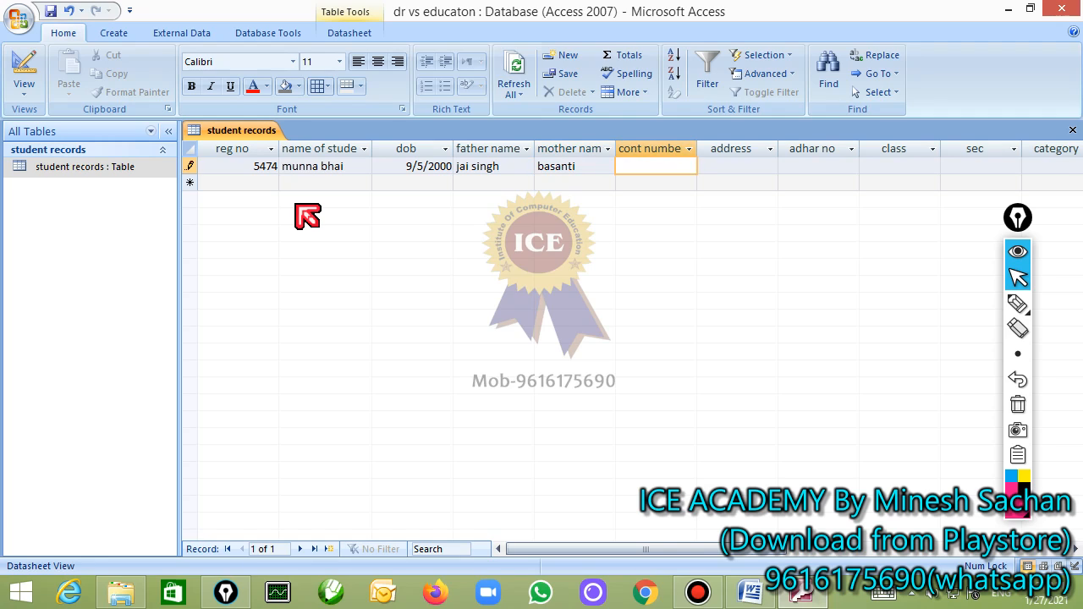
- Complete the first record with contact number, address, Aadhaar number, class 10, section b, category obc
{"action": "type", "text": "98986558"}
{"action": "key", "text": "Tab"}
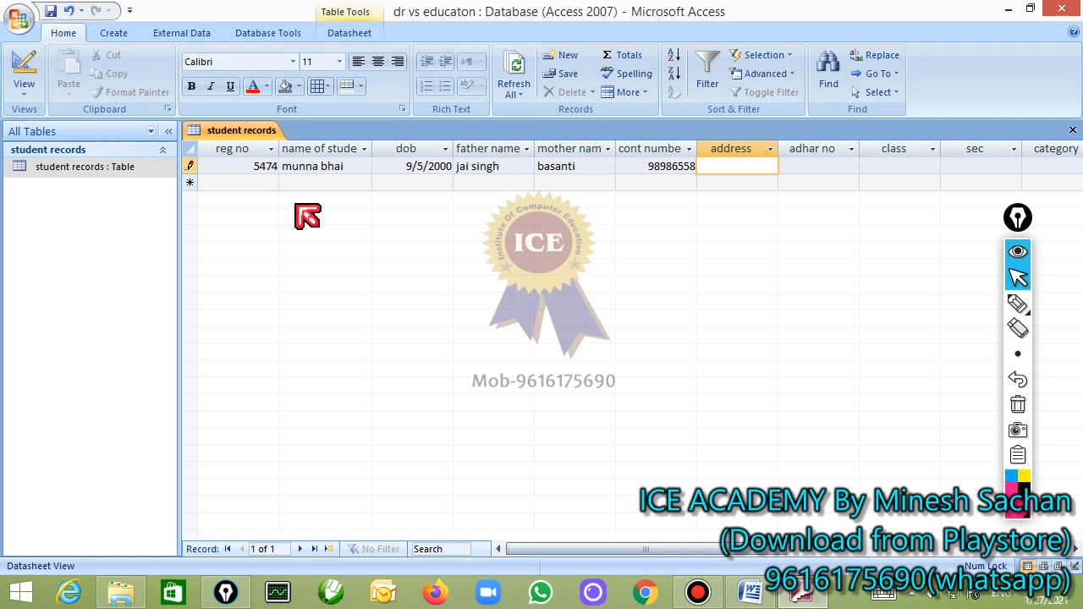
{"action": "type", "text": "plot no-343"}
{"action": "key", "text": "Tab"}
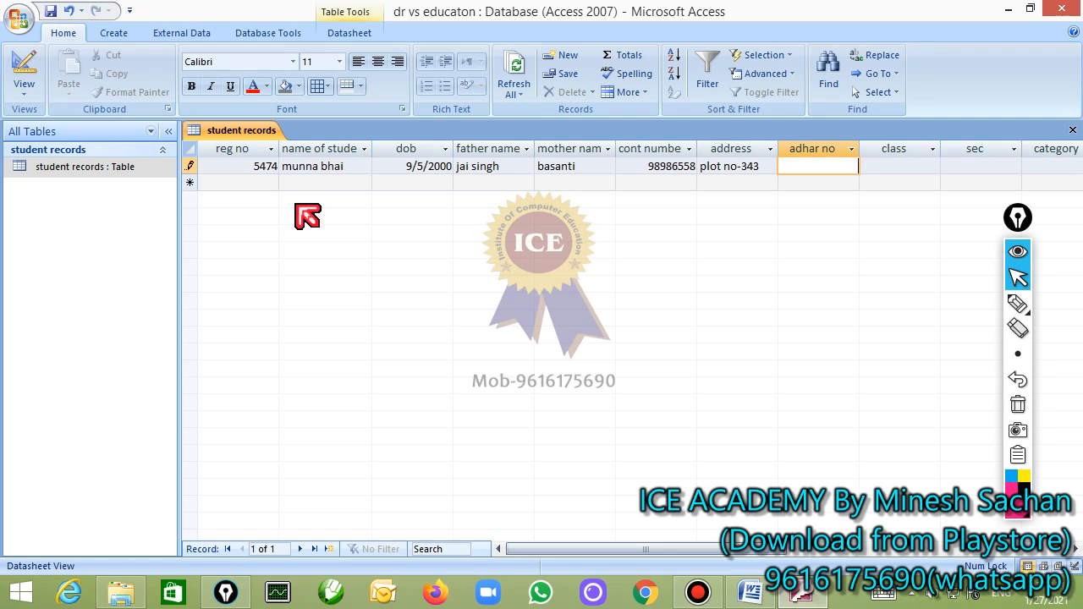
{"action": "type", "text": "6568656"}
{"action": "key", "text": "Tab"}
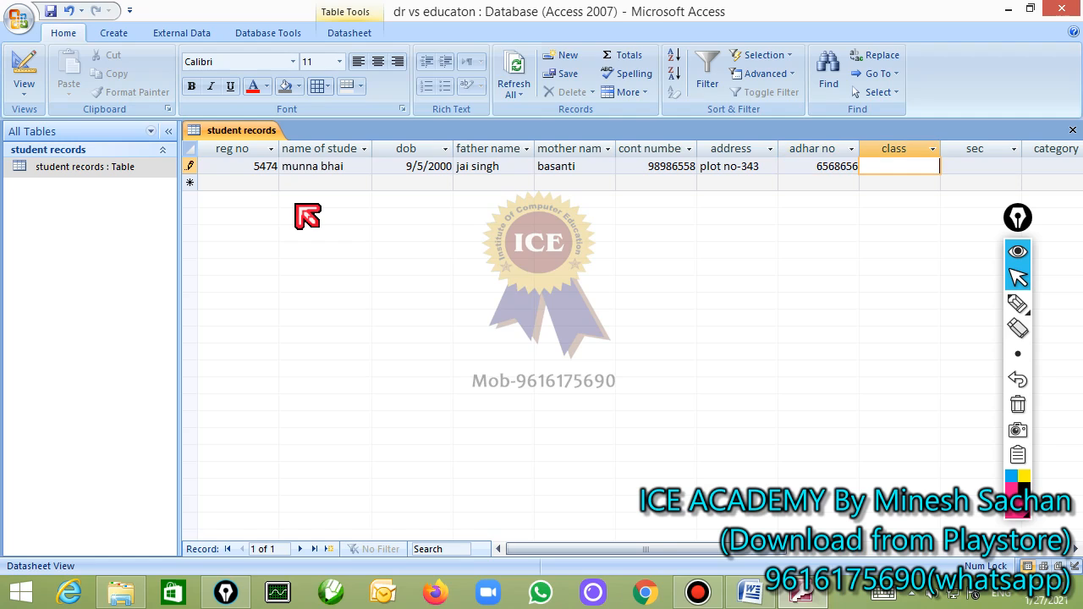
{"action": "type", "text": "10"}
{"action": "key", "text": "Tab"}
{"action": "type", "text": "b"}
{"action": "key", "text": "Tab"}
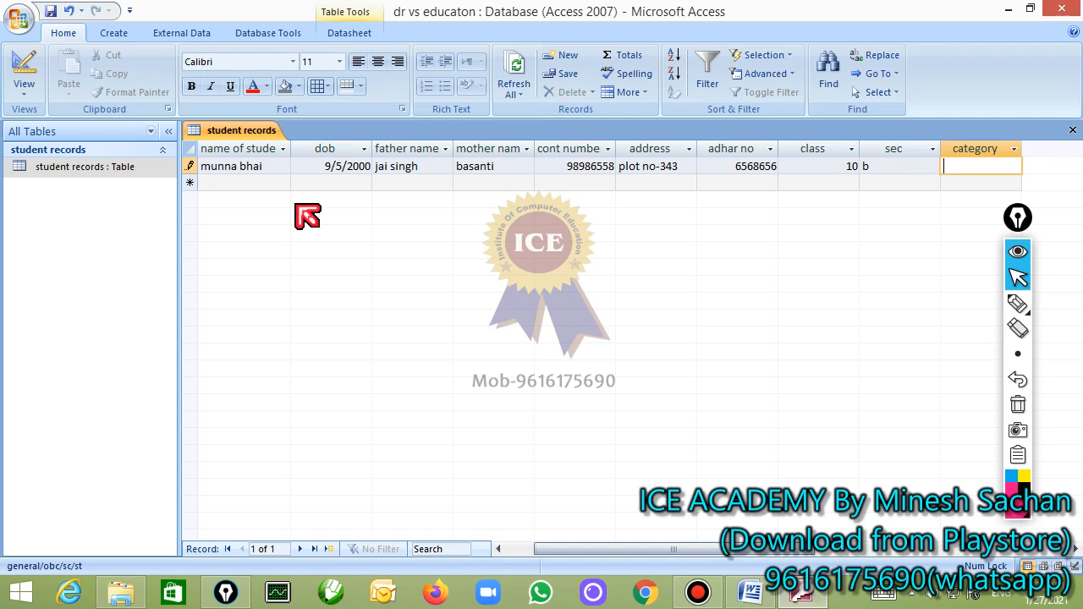
{"action": "type", "text": "obc"}
{"action": "key", "text": "Tab"}
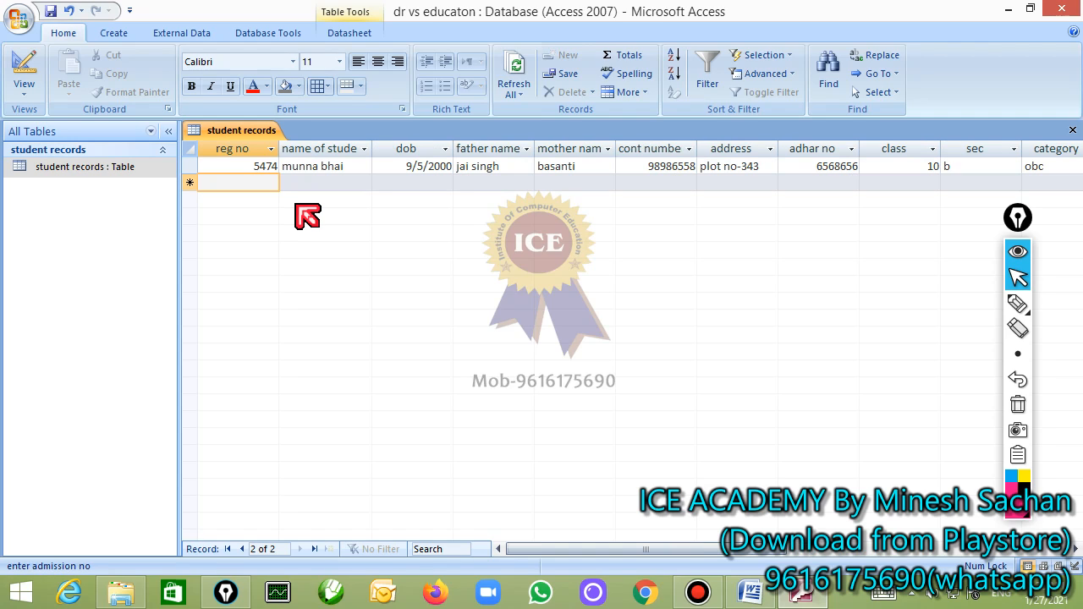
- Start the second record with reg no, student name and dob 80-5-21, then retype dob as 99-44
{"action": "type", "text": "32555"}
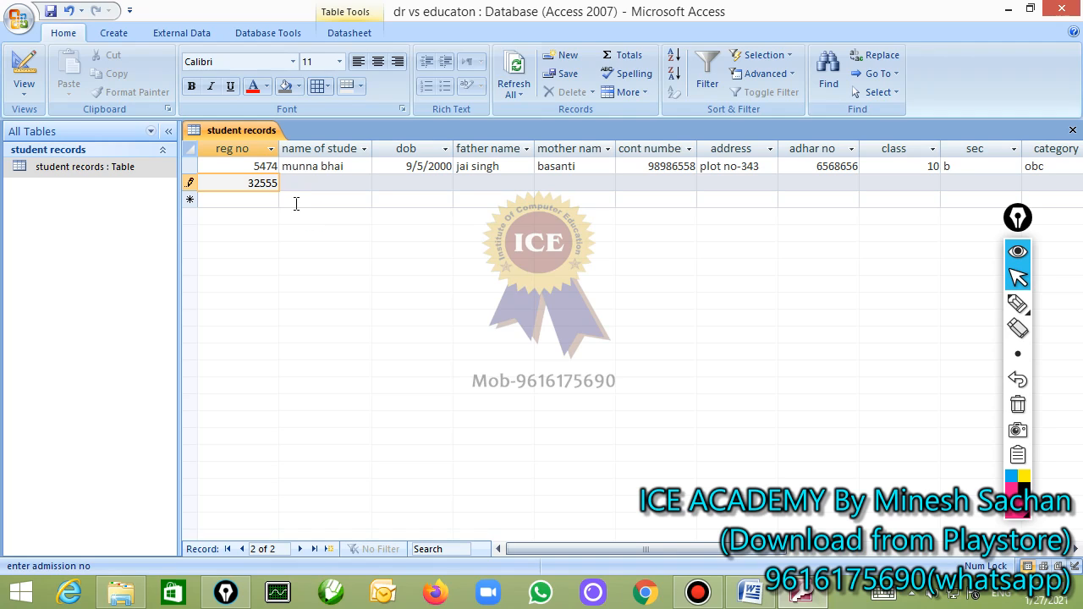
{"action": "key", "text": "Tab"}
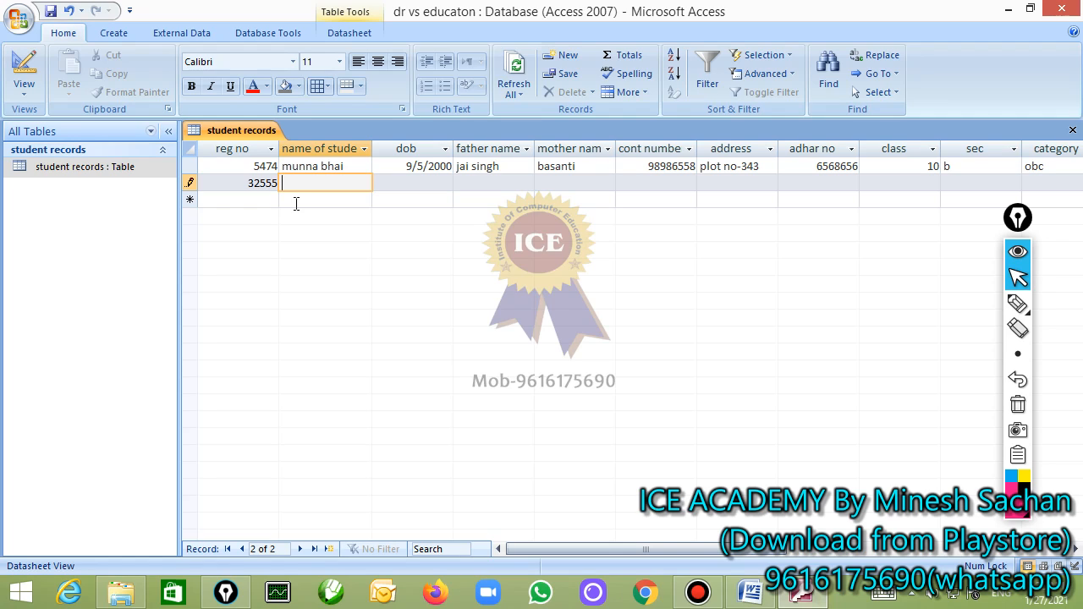
{"action": "type", "text": "kunal"}
{"action": "key", "text": "Tab"}
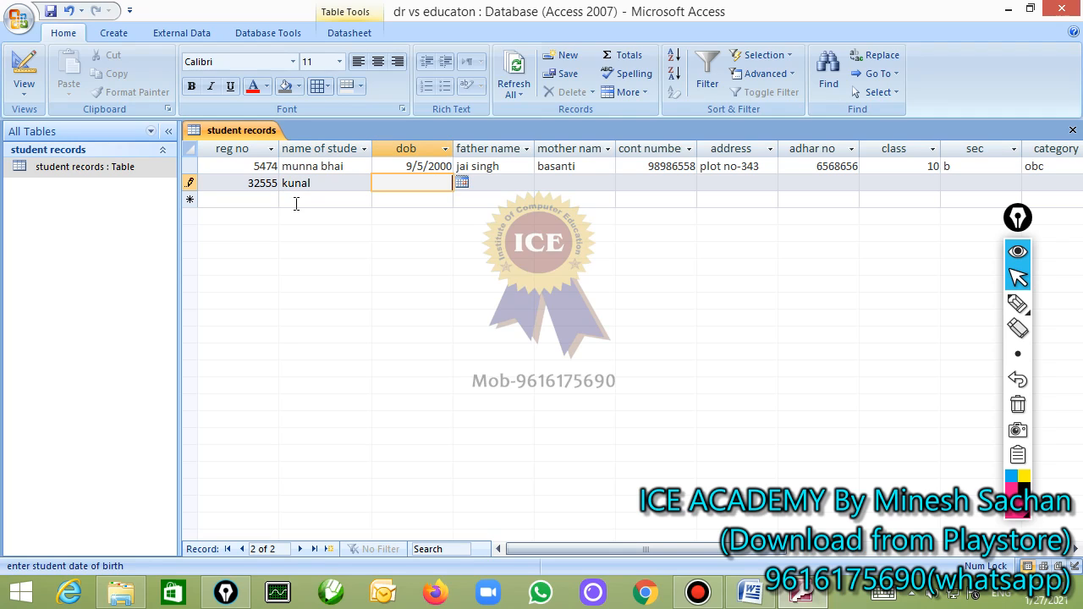
{"action": "type", "text": "80-5-21"}
{"action": "key", "text": "Tab"}
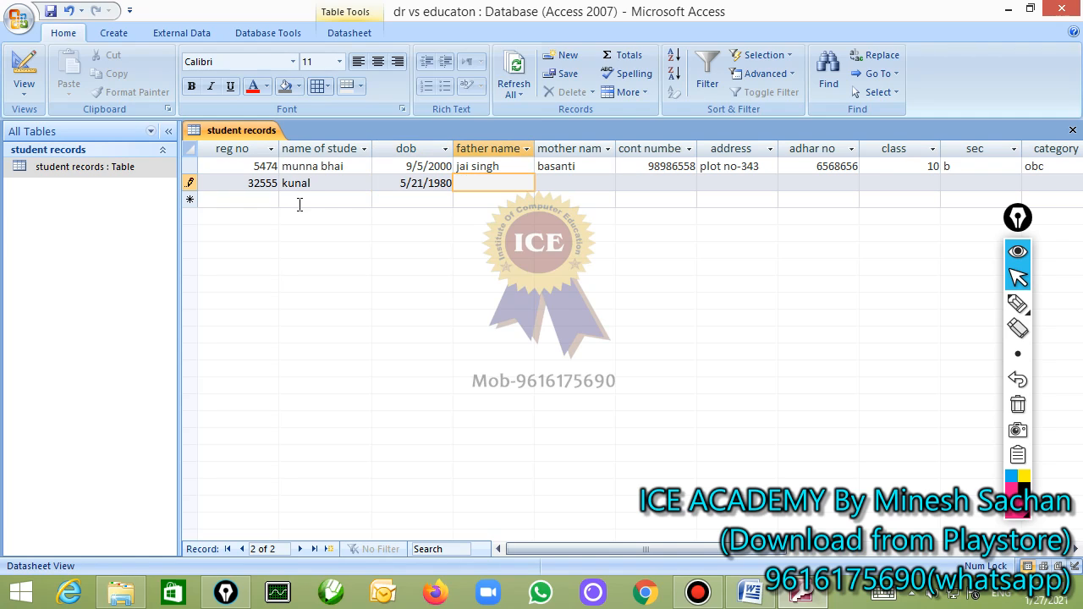
{"action": "left_click", "coordinate": [432, 183]}
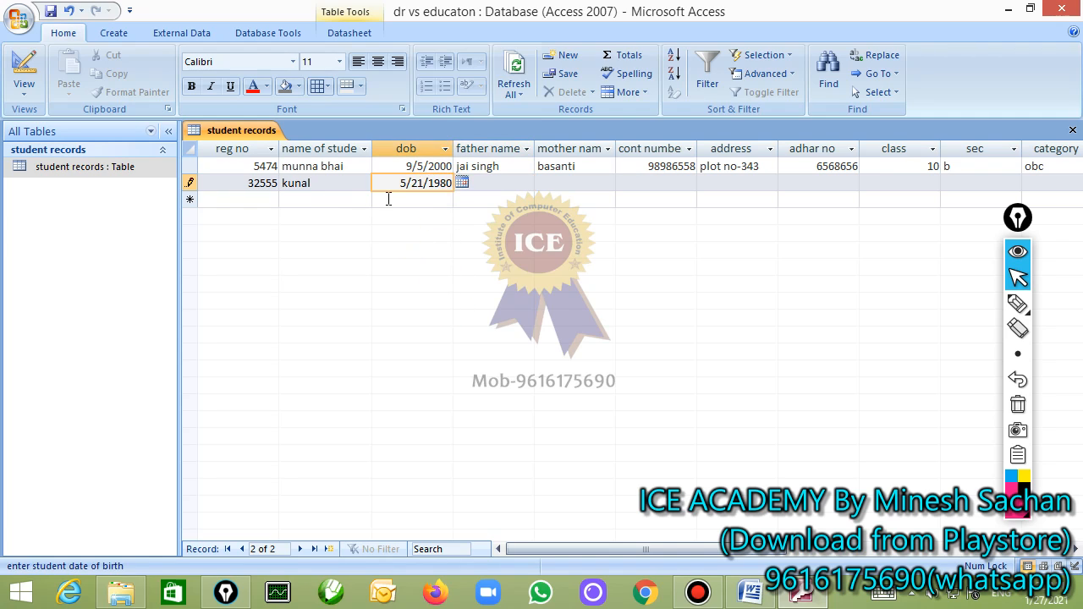
{"action": "left_click", "coordinate": [461, 180]}
{"action": "type", "text": "99"}
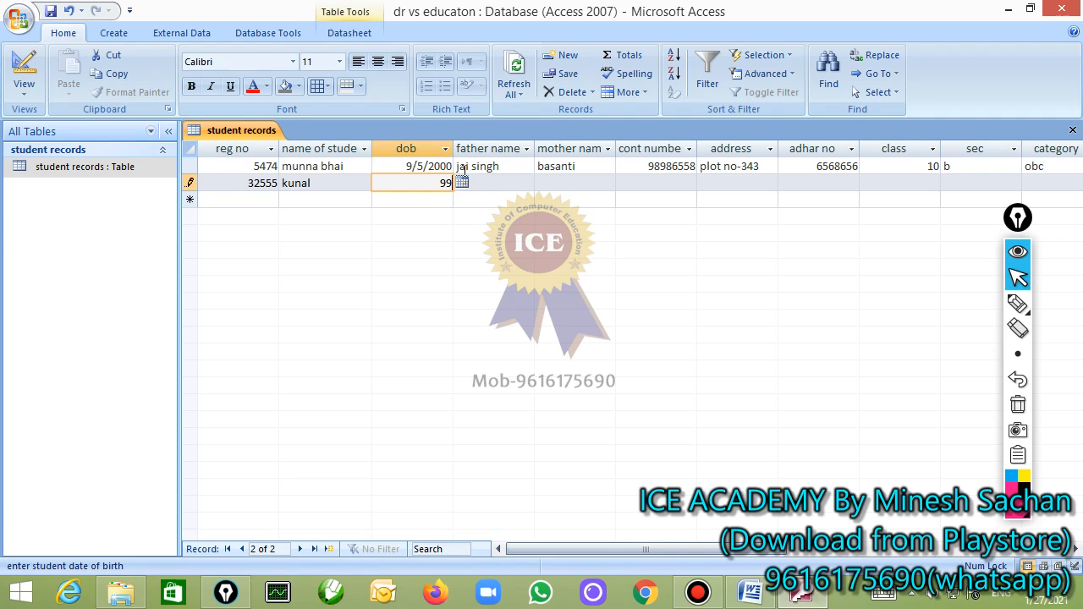
{"action": "type", "text": "-44"}
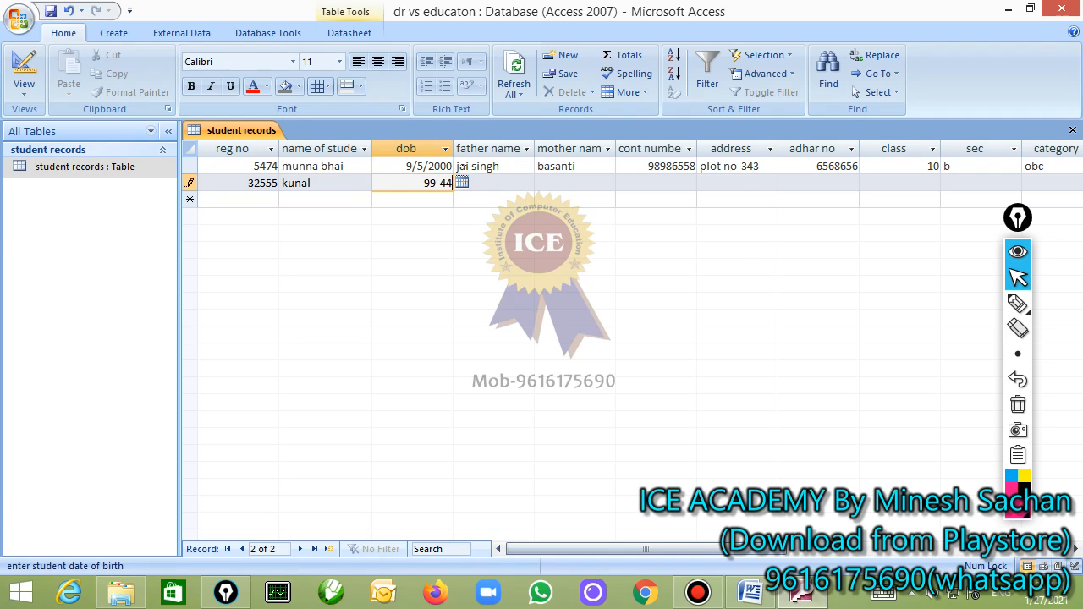
{"action": "left_click", "coordinate": [466, 180]}
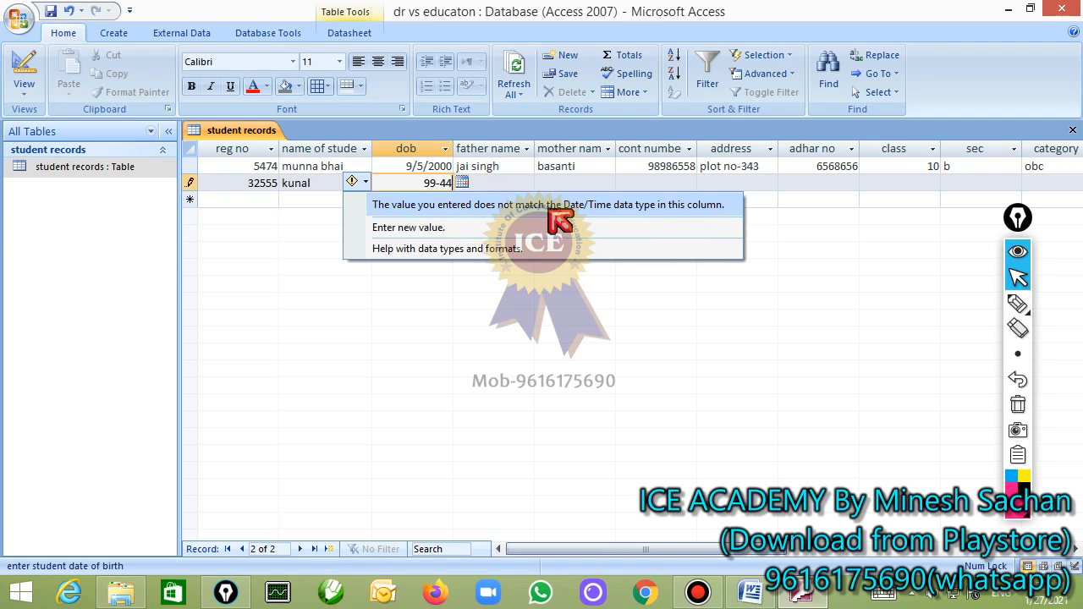
- Clear the rejected date of birth, then discard an over-long contact number after Access rejects it
{"action": "left_click", "coordinate": [456, 227]}
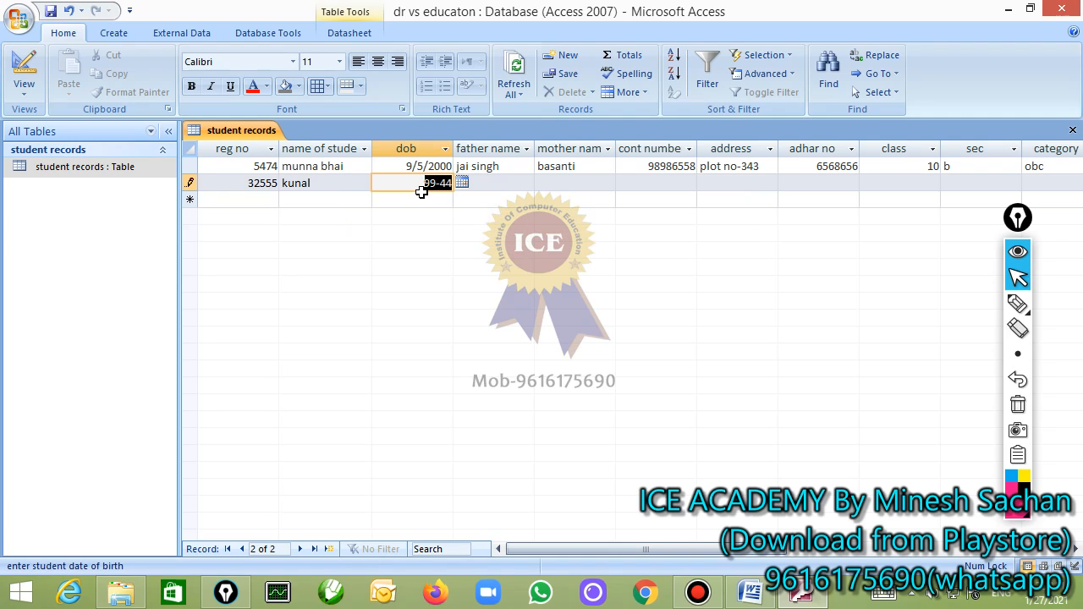
{"action": "key", "text": "BackSpace"}
{"action": "left_click", "coordinate": [651, 184]}
{"action": "type", "text": "98985"}
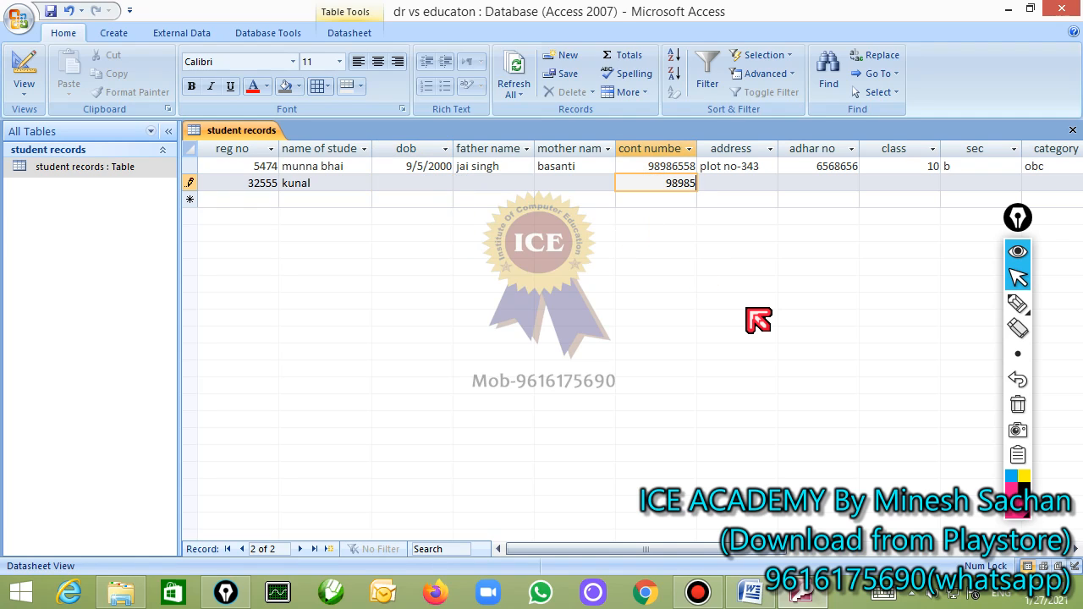
{"action": "type", "text": "6568565"}
{"action": "key", "text": "Tab"}
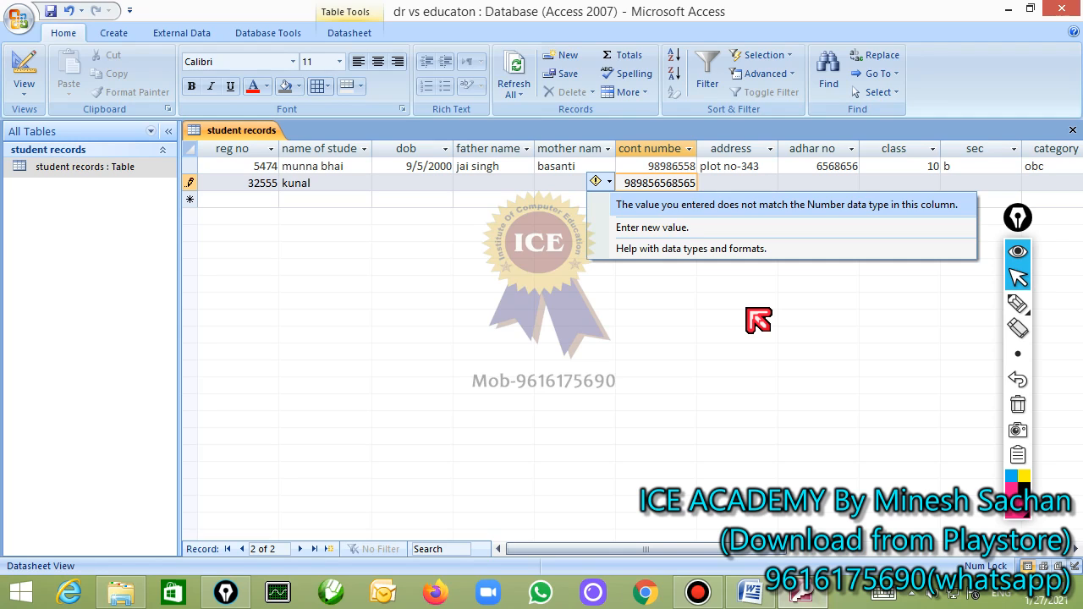
{"action": "key", "text": "Escape"}
{"action": "key", "text": "Escape"}
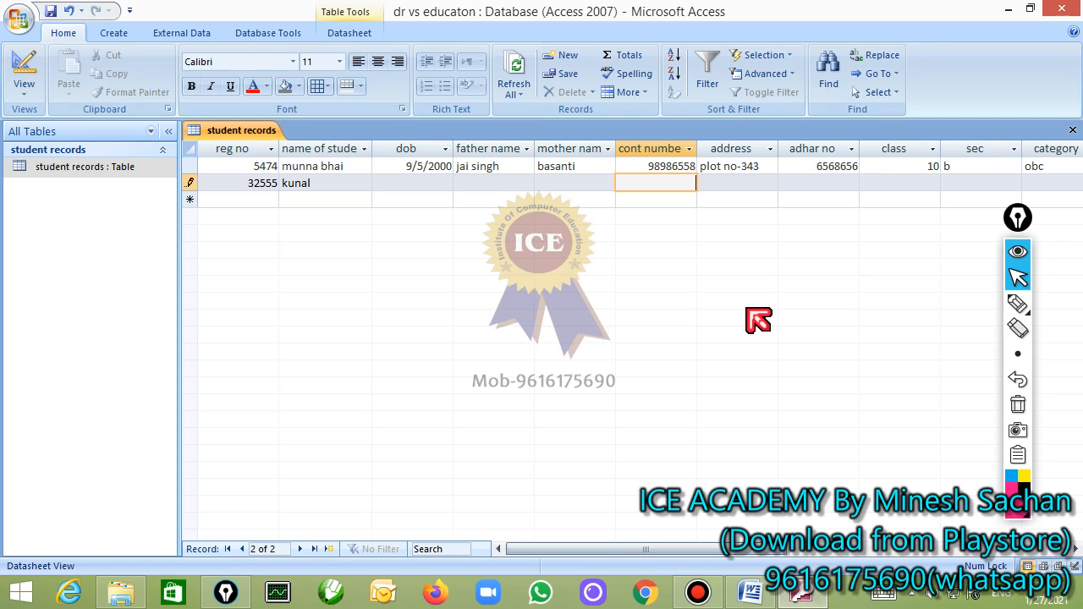
{"action": "key", "text": "Left"}
{"action": "key", "text": "Left"}
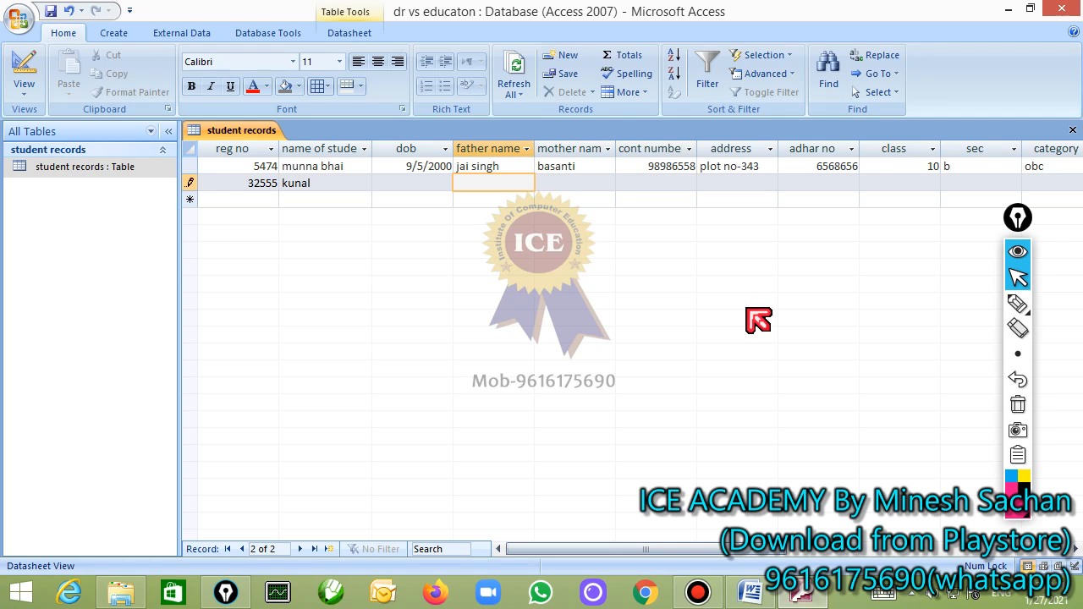
- Fill in the second record's parents' names, contact number, address, class 5 and section a, and save it
{"action": "type", "text": "geet"}
{"action": "key", "text": "Tab"}
{"action": "type", "text": "geeta"}
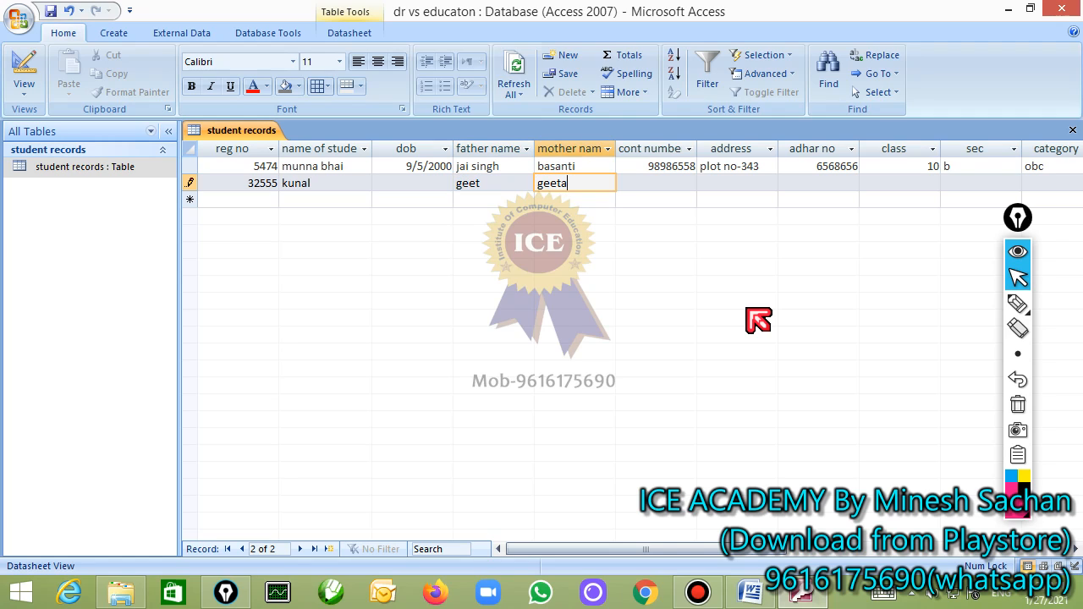
{"action": "key", "text": "Tab"}
{"action": "type", "text": "698986"}
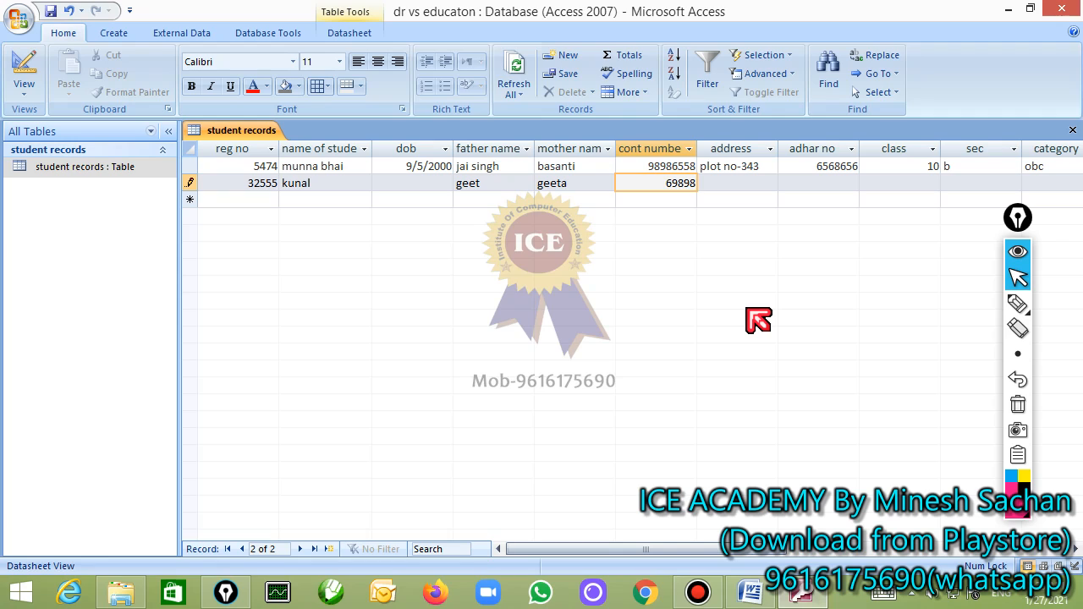
{"action": "key", "text": "Tab"}
{"action": "type", "text": "h no-322"}
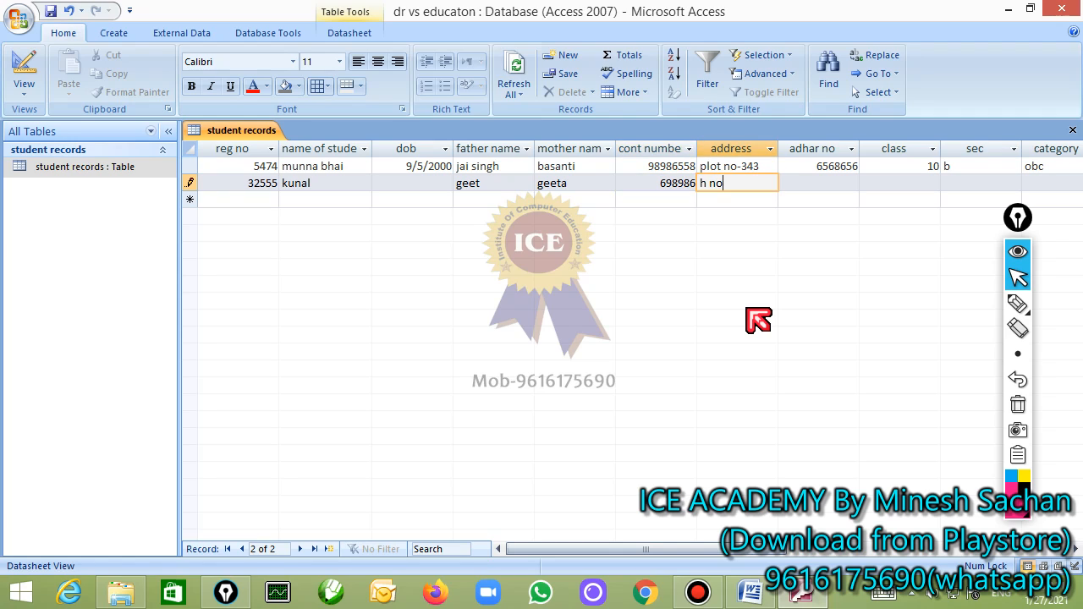
{"action": "key", "text": "Tab"}
{"action": "key", "text": "Tab"}
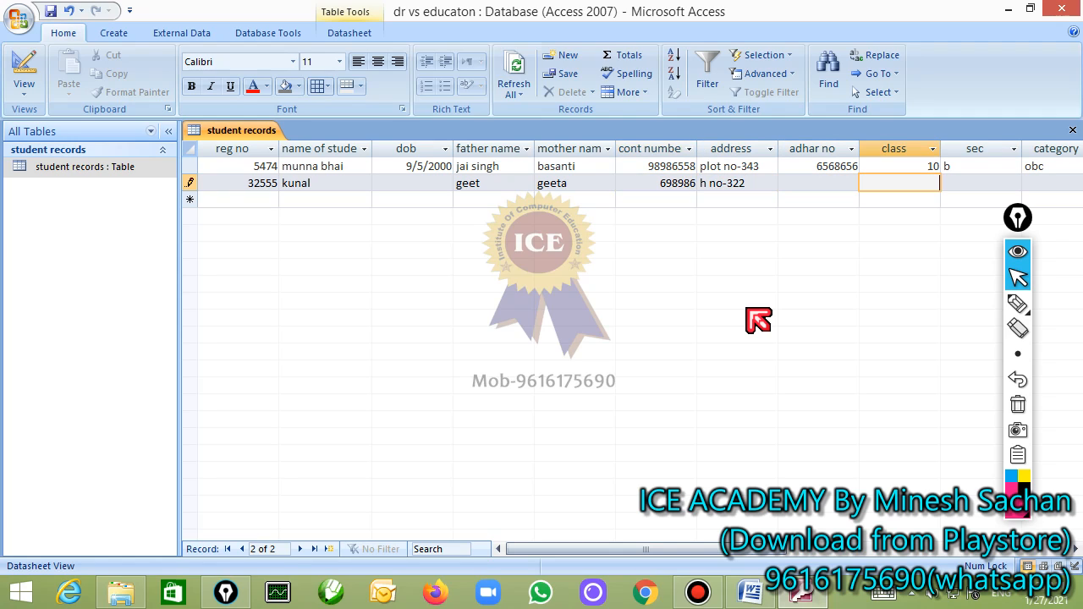
{"action": "type", "text": "5"}
{"action": "key", "text": "Tab"}
{"action": "type", "text": "a"}
{"action": "key", "text": "Tab"}
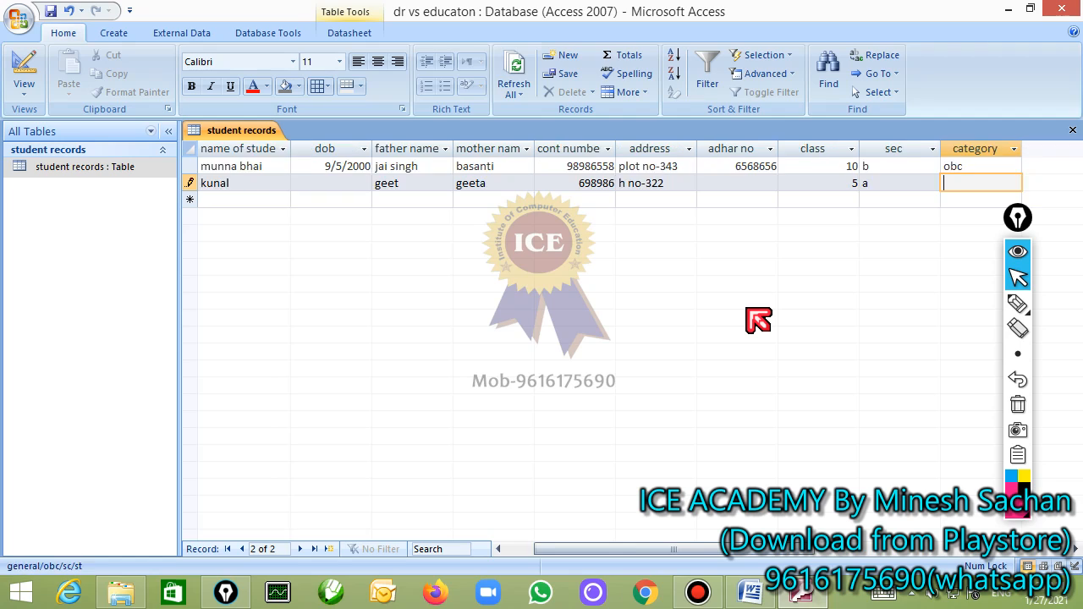
{"action": "key", "text": "Tab"}
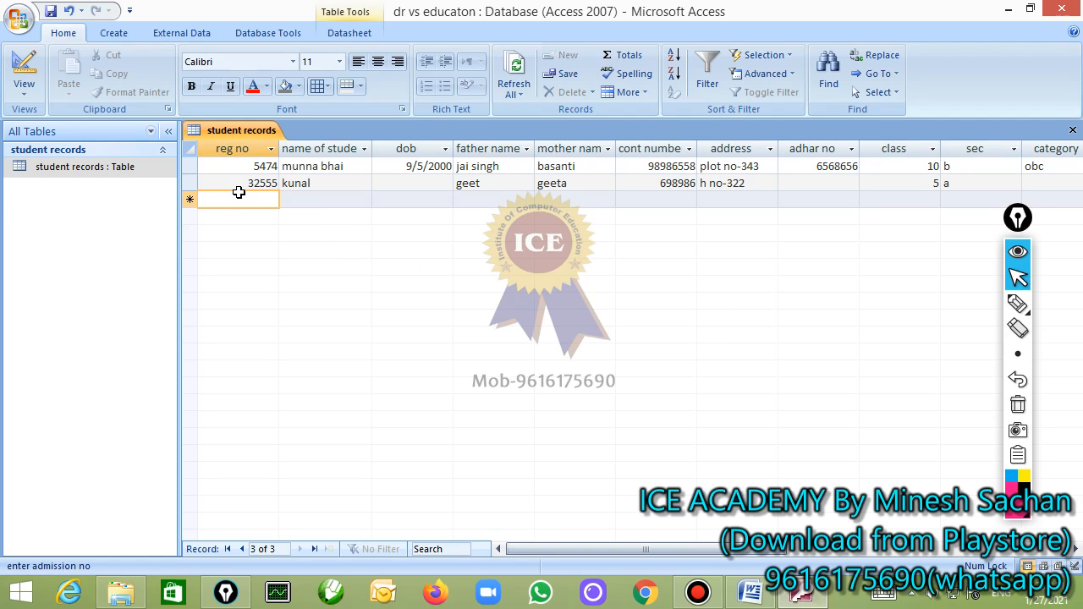
{"action": "left_click", "coordinate": [1018, 303]}
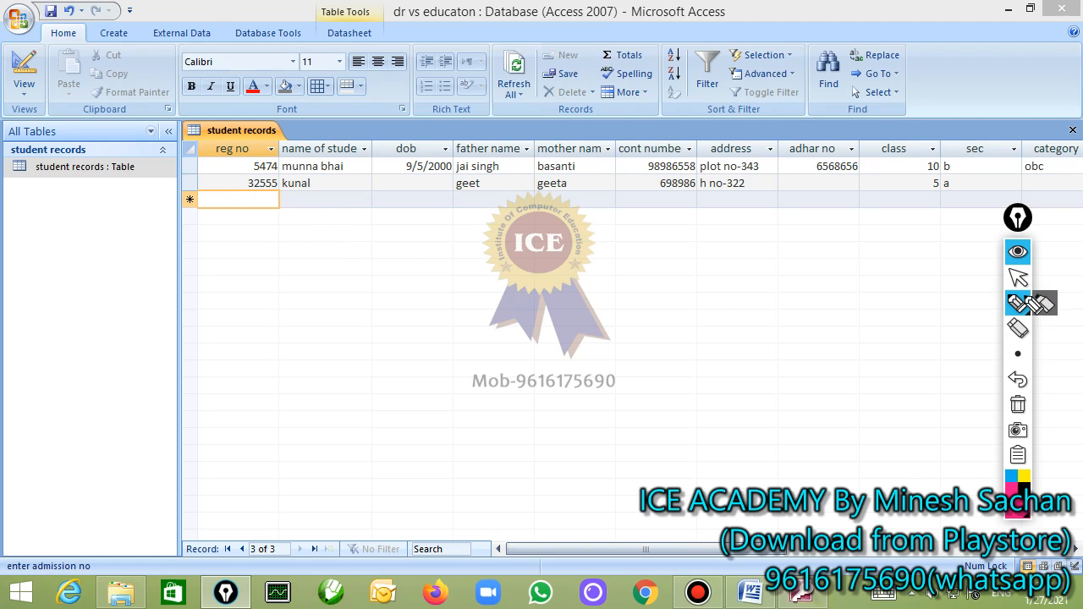
- Drag across the student records datasheet to change its layout
{"action": "mouse_move", "coordinate": [241, 192]}
{"action": "left_mouse_down"}
{"action": "mouse_move", "coordinate": [422, 194]}
{"action": "mouse_move", "coordinate": [429, 180]}
{"action": "left_mouse_up"}
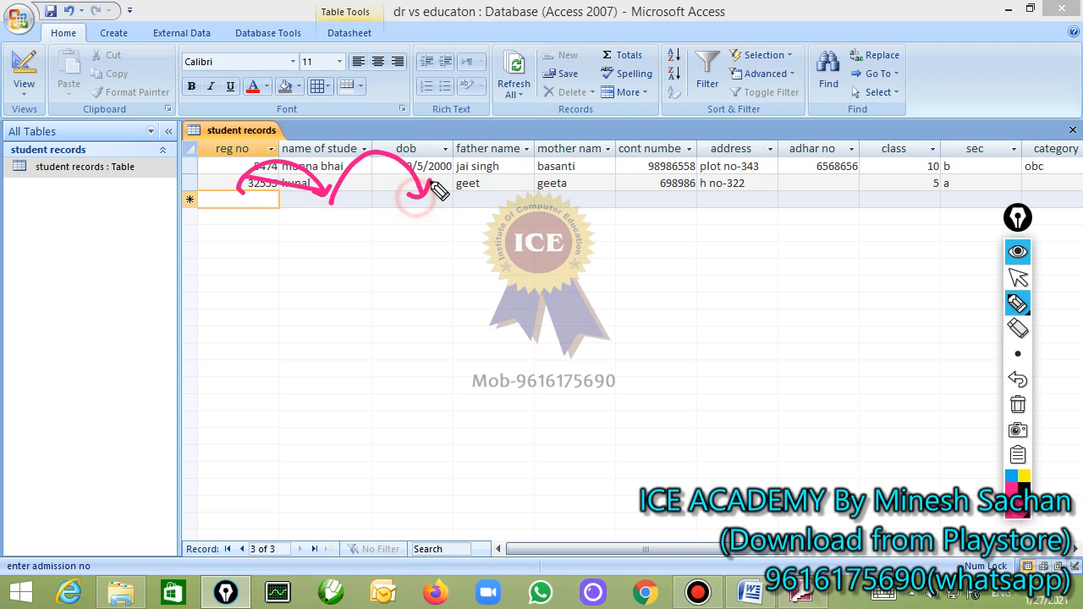
{"action": "left_click_drag", "start_coordinate": [379, 241], "coordinate": [383, 273]}
{"action": "mouse_move", "coordinate": [361, 248]}
{"action": "left_mouse_down"}
{"action": "mouse_move", "coordinate": [396, 226]}
{"action": "mouse_move", "coordinate": [443, 246]}
{"action": "mouse_move", "coordinate": [449, 269]}
{"action": "left_mouse_up"}
{"action": "left_click_drag", "start_coordinate": [390, 310], "coordinate": [453, 280]}
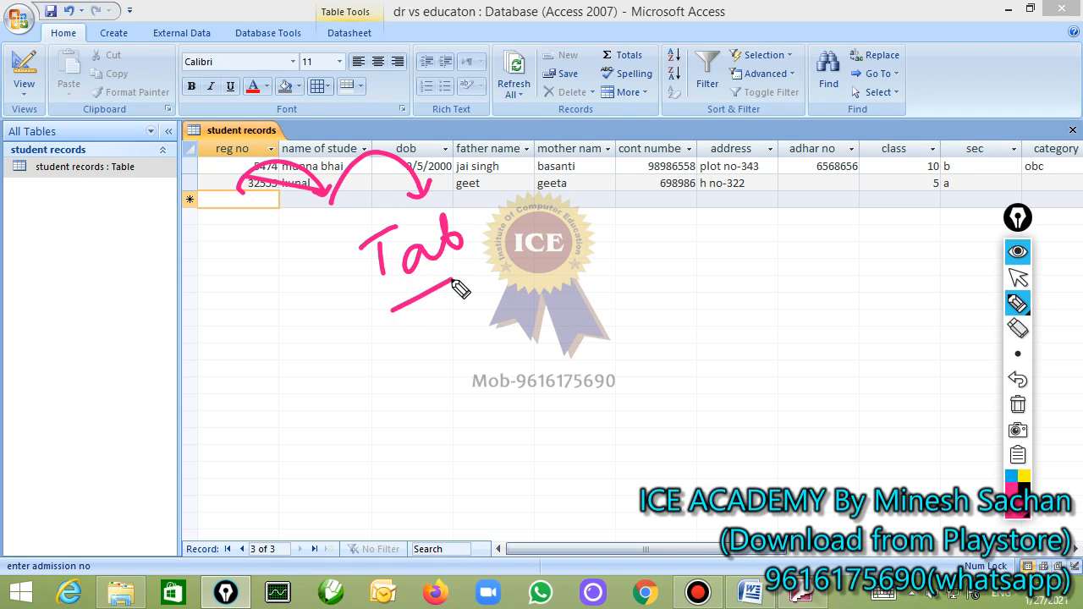
{"action": "mouse_move", "coordinate": [491, 201]}
{"action": "left_mouse_down"}
{"action": "mouse_move", "coordinate": [330, 137]}
{"action": "mouse_move", "coordinate": [322, 152]}
{"action": "left_mouse_up"}
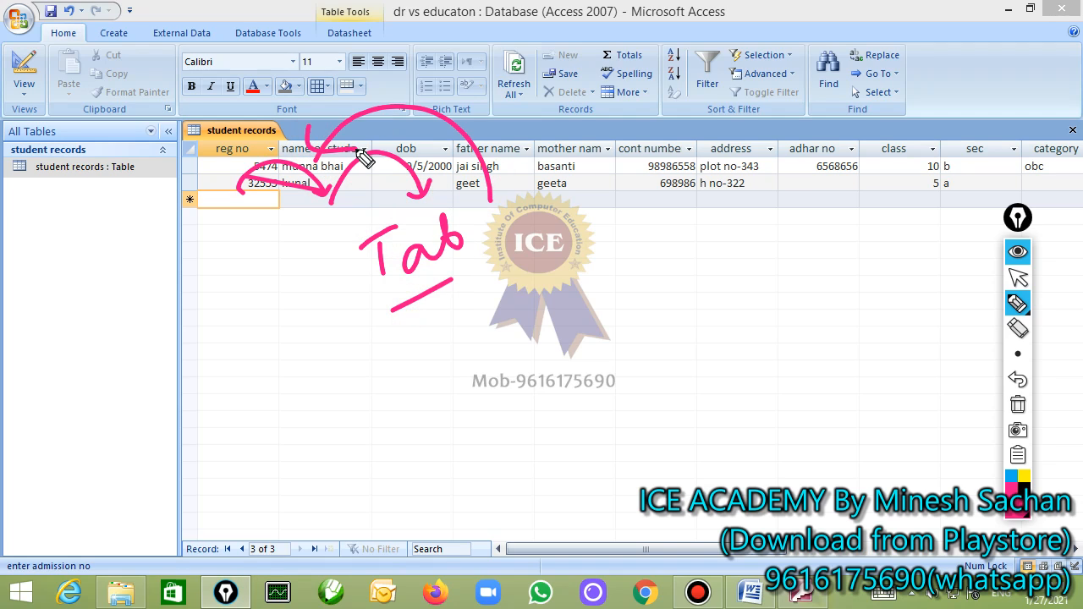
{"action": "left_click", "coordinate": [1017, 405]}
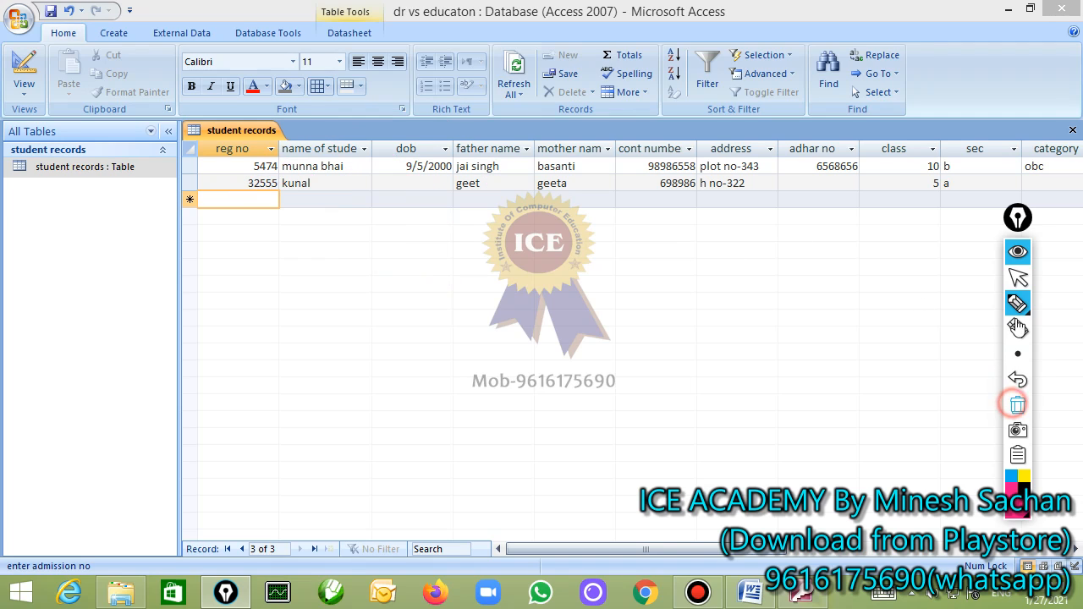
{"action": "left_click", "coordinate": [1018, 277]}
- Step through the second record's fields from father name, then quit Access saving the table layout
{"action": "left_click", "coordinate": [501, 185]}
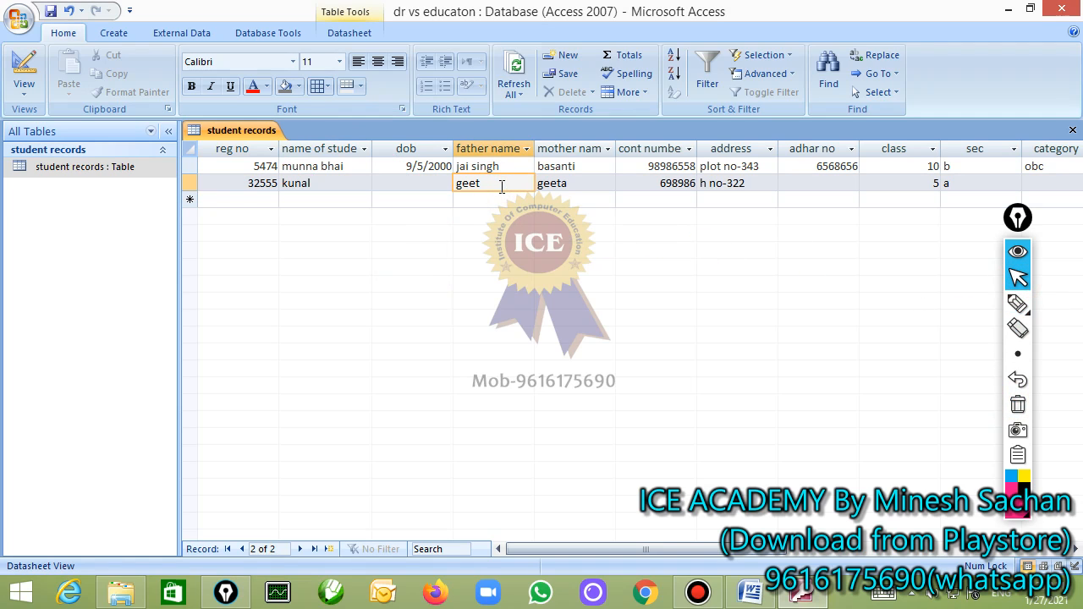
{"action": "key", "text": "Tab"}
{"action": "key", "text": "Tab"}
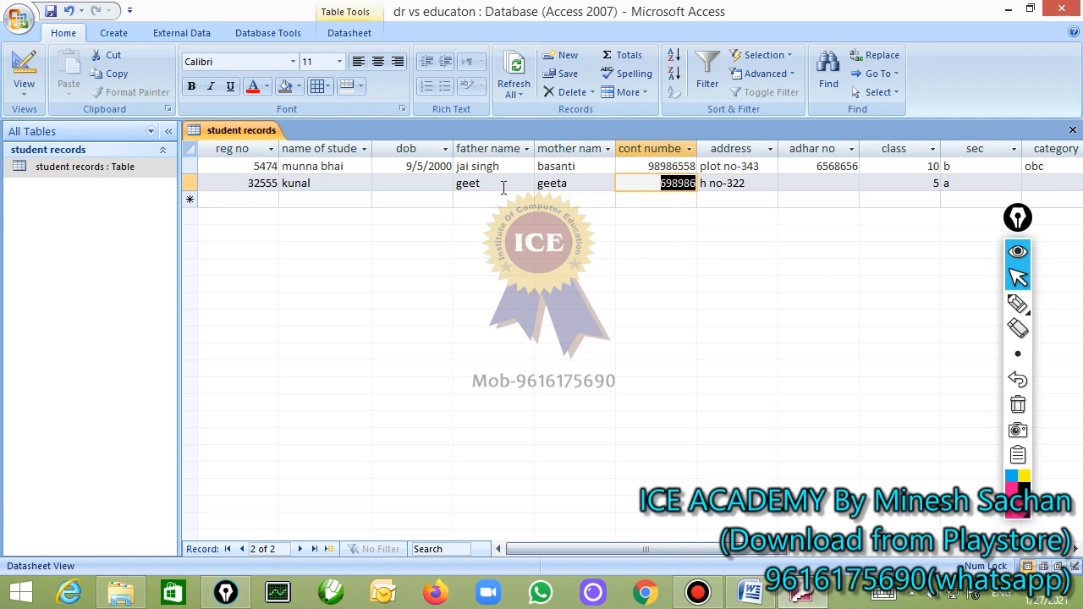
{"action": "key", "text": "shift+Tab"}
{"action": "key", "text": "shift+Tab"}
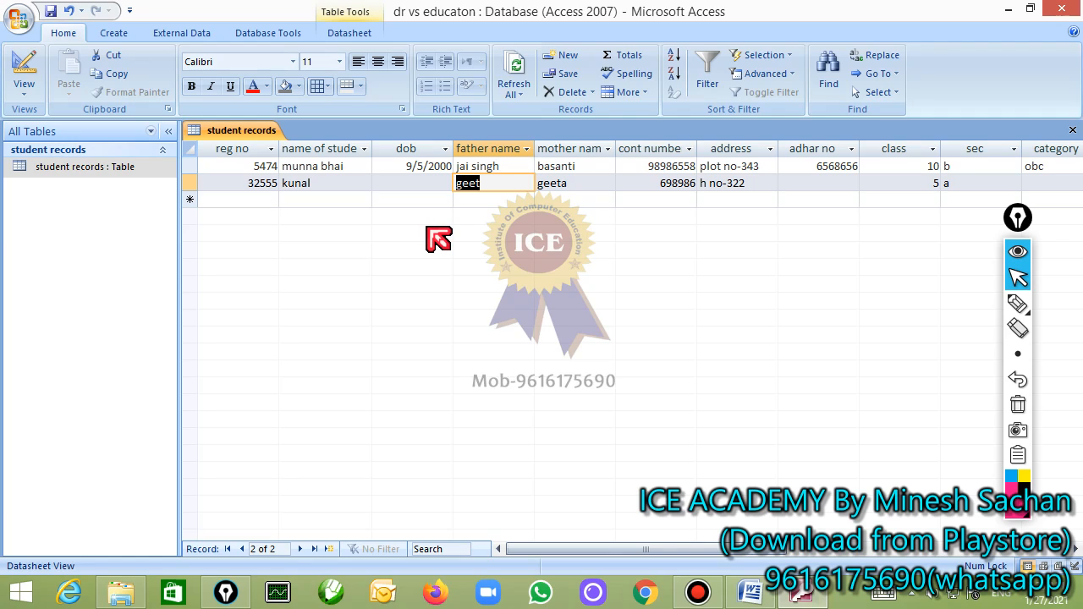
{"action": "left_click", "coordinate": [1062, 8]}
{"action": "left_click", "coordinate": [476, 339]}
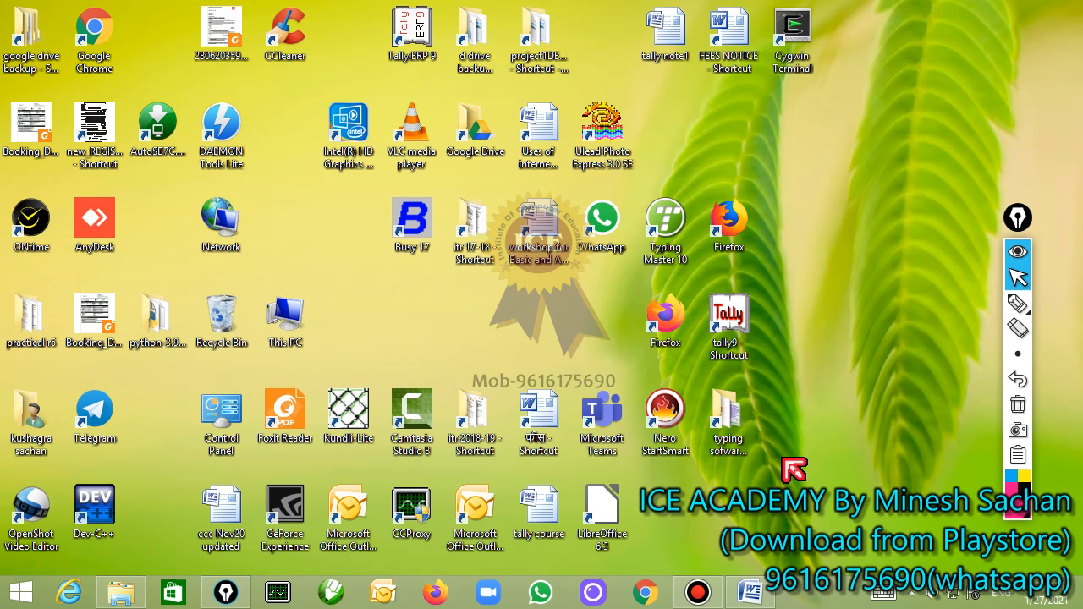
- Launch Microsoft Access by running msaccess from the Run dialog
{"action": "key", "text": "super+r"}
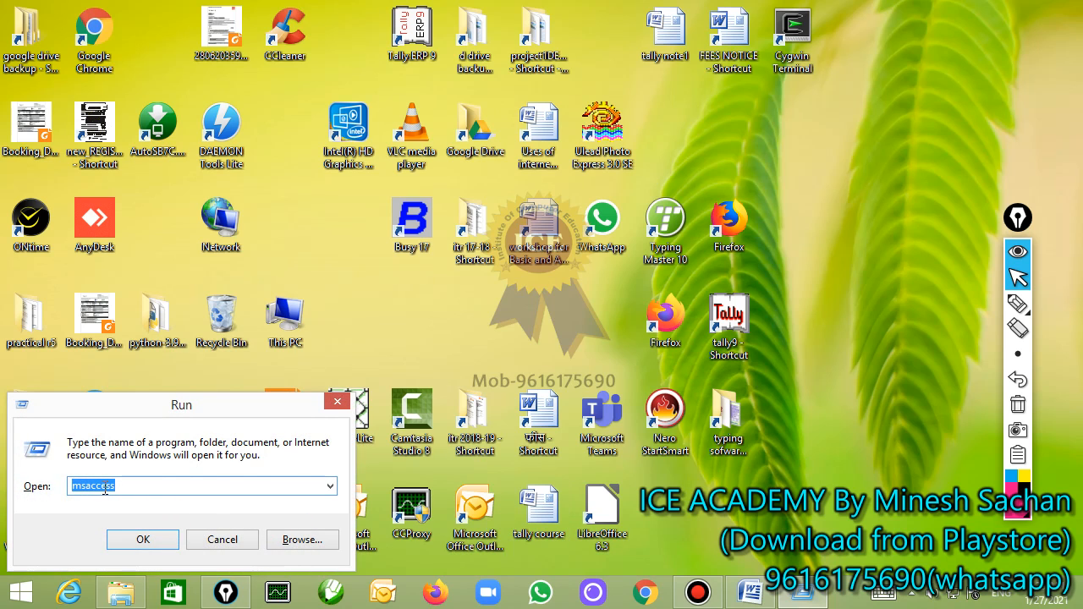
{"action": "left_click", "coordinate": [135, 539]}
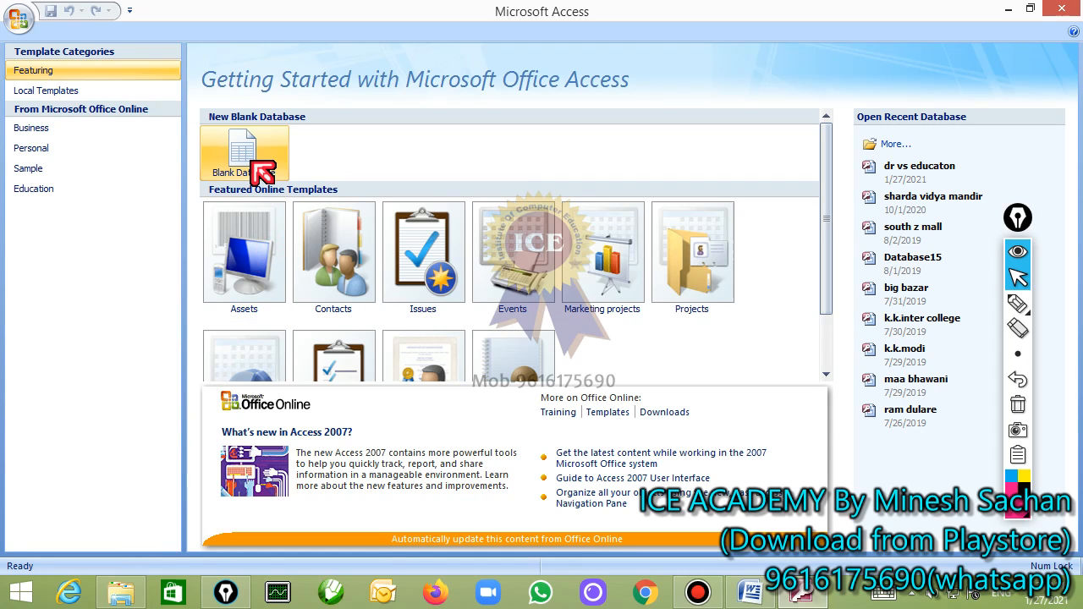
- Reopen 'dr vs educaton' and its student records table, then quit Access and bring up Run
{"action": "double_click", "coordinate": [689, 12]}
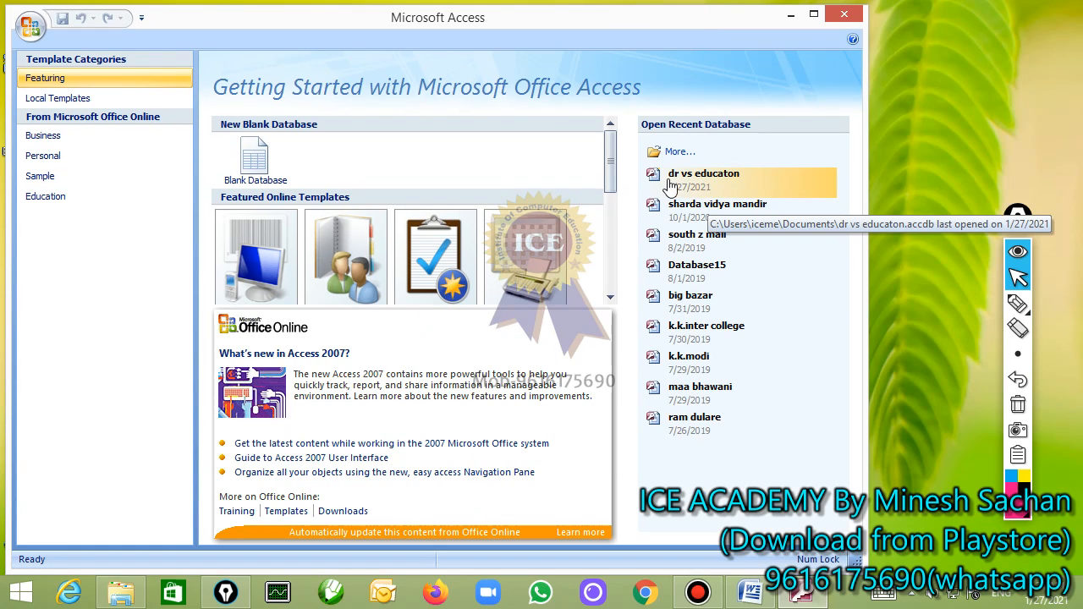
{"action": "left_click", "coordinate": [701, 185]}
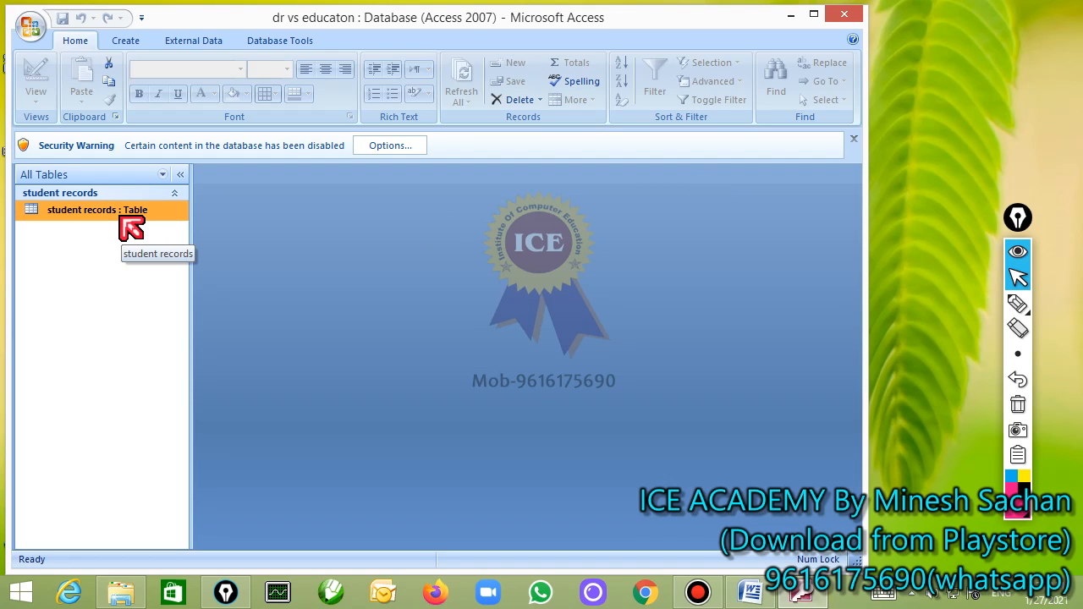
{"action": "double_click", "coordinate": [119, 213]}
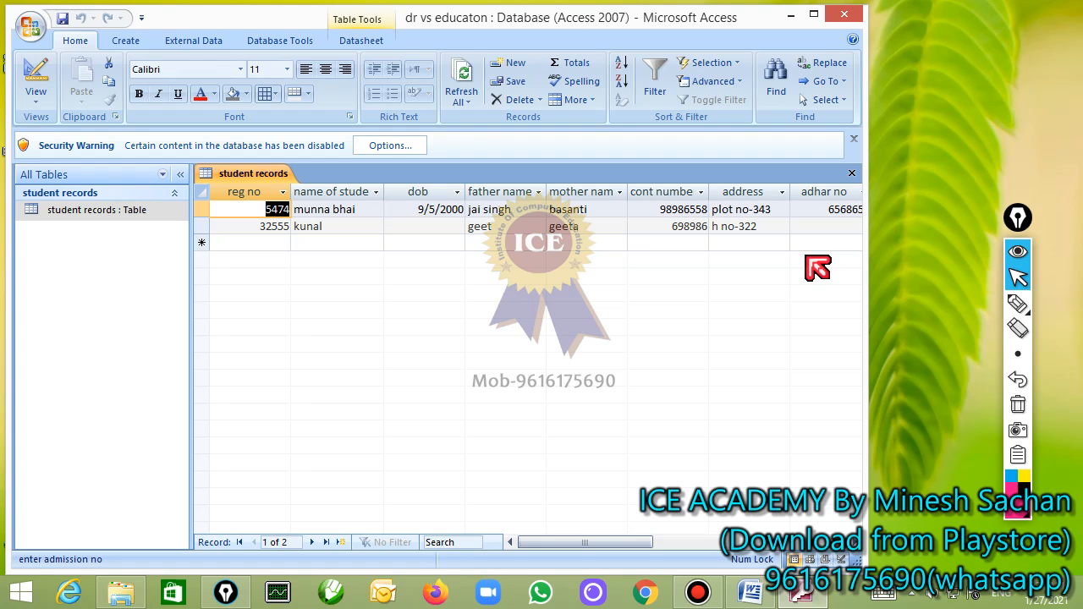
{"action": "left_click", "coordinate": [843, 20]}
{"action": "key", "text": "super+r"}
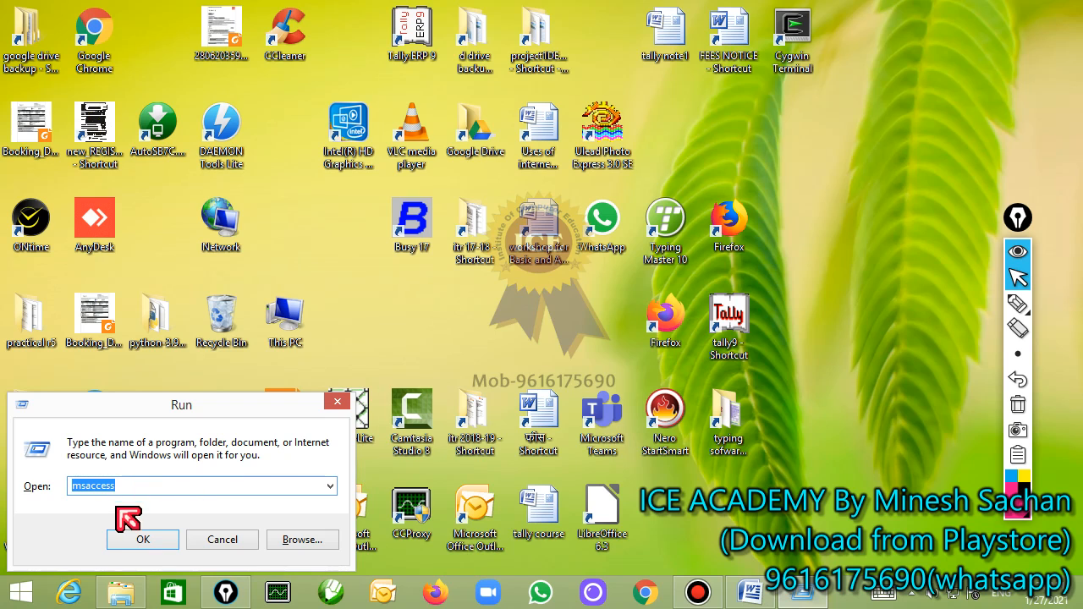
- Launch Access and create a new blank database named 'kk education'
{"action": "left_click", "coordinate": [141, 542]}
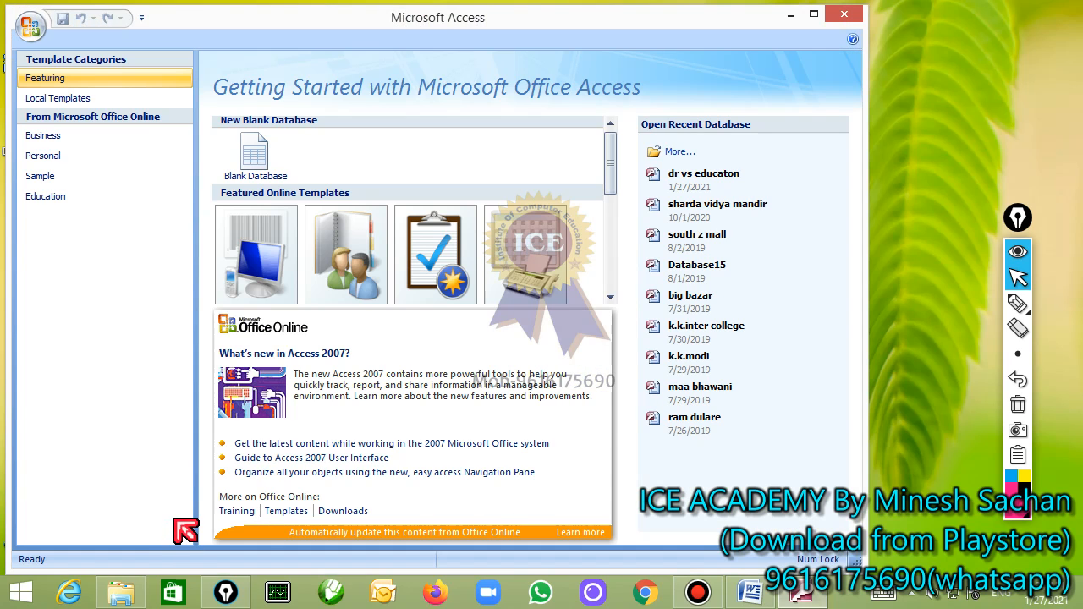
{"action": "left_click", "coordinate": [276, 174]}
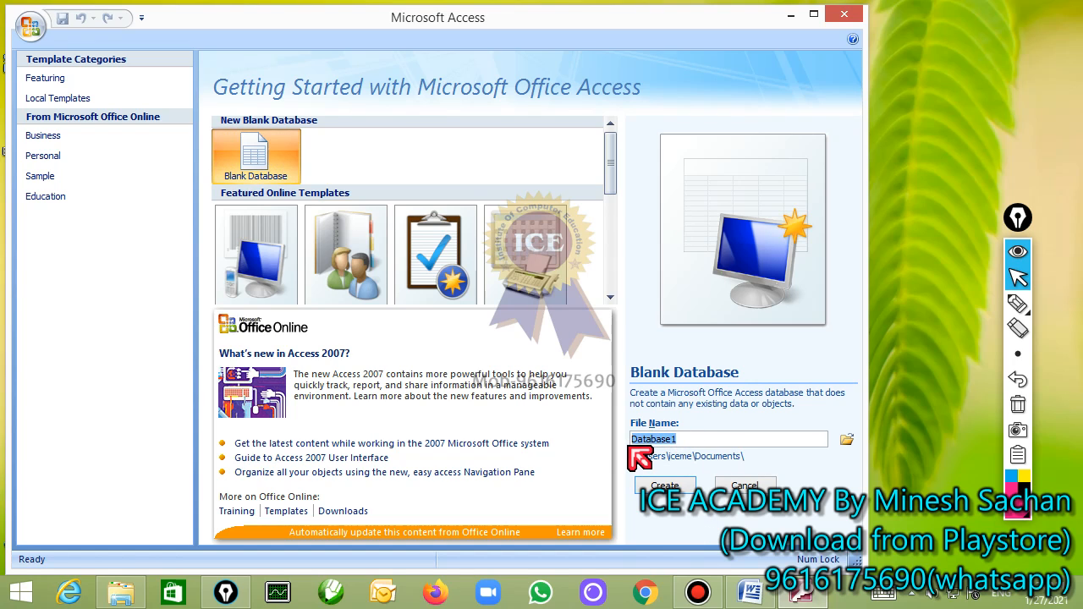
{"action": "type", "text": "kk e"}
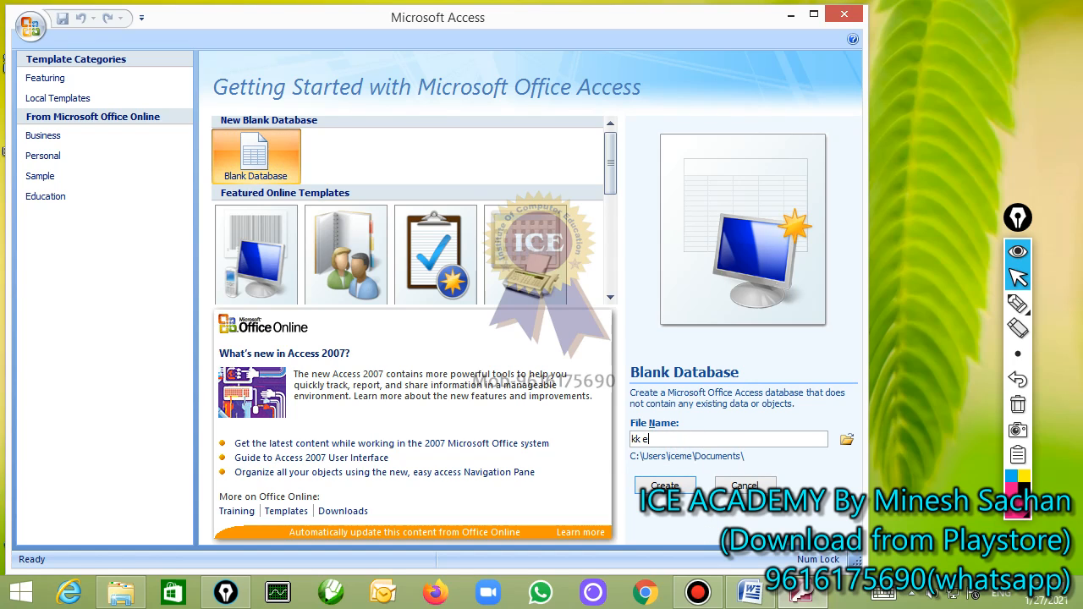
{"action": "type", "text": "ducation"}
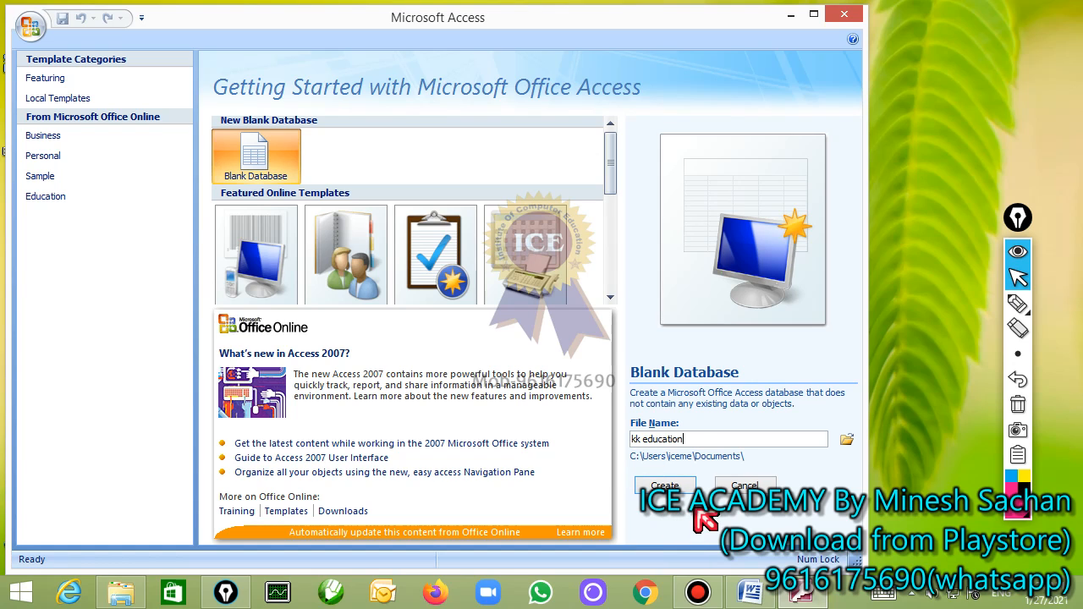
{"action": "left_click", "coordinate": [683, 484]}
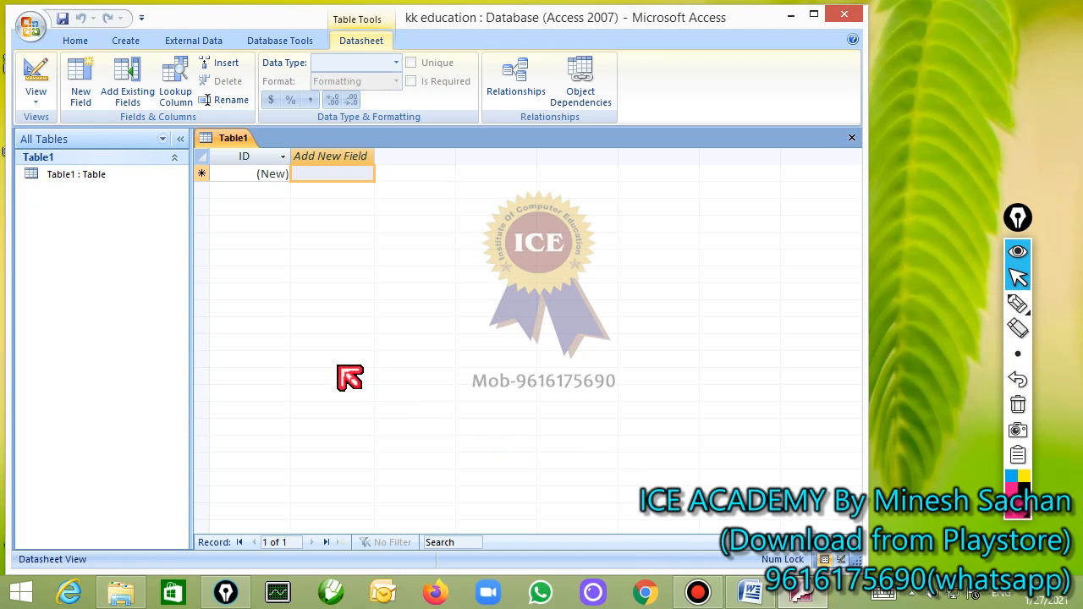
- Close the empty Table1 and start a new table in Design view
{"action": "left_click", "coordinate": [846, 139]}
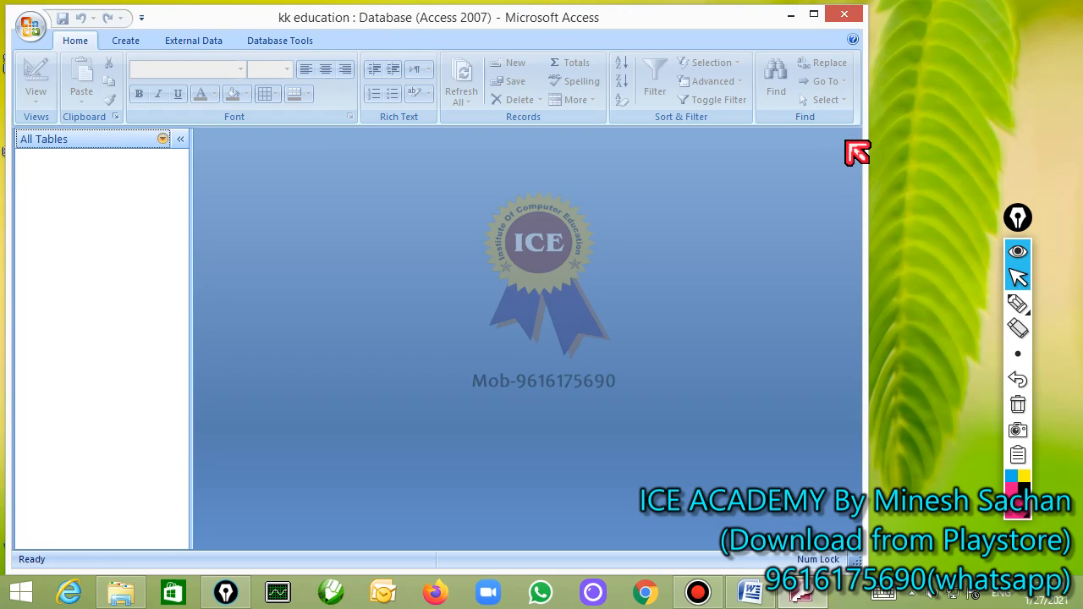
{"action": "left_click", "coordinate": [127, 41]}
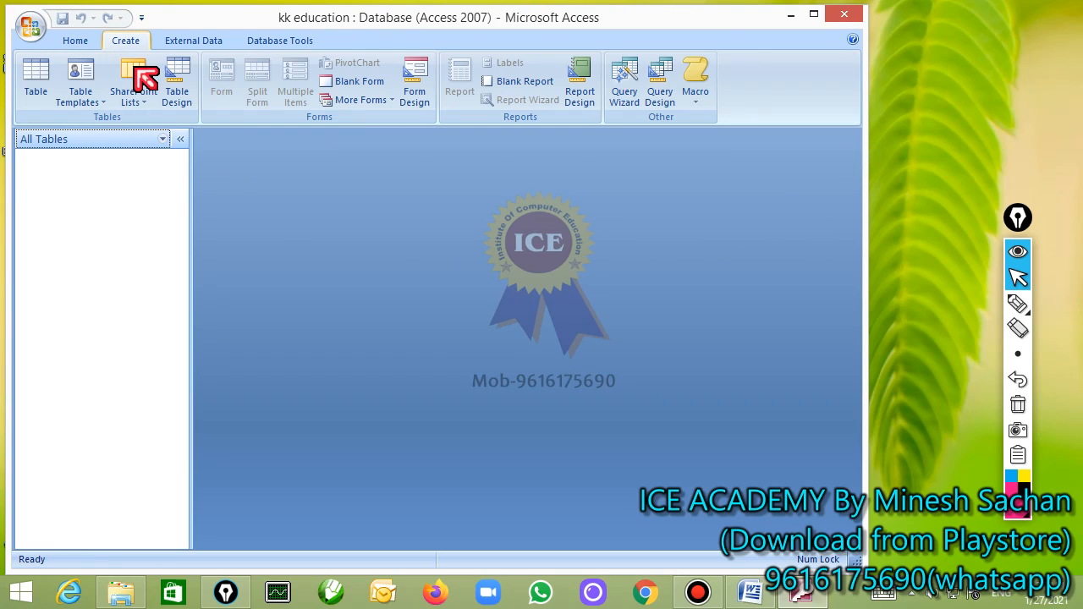
{"action": "left_click", "coordinate": [188, 100]}
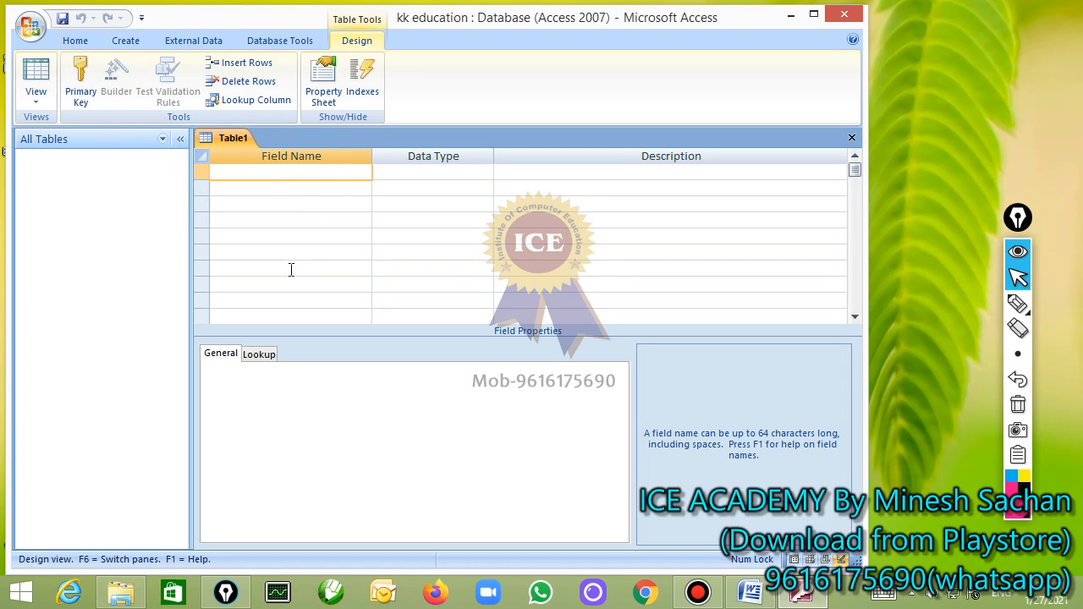
- Add the Text fields 'roll no' and 'student name' to the table design
{"action": "type", "text": "roll no"}
{"action": "key", "text": "Tab"}
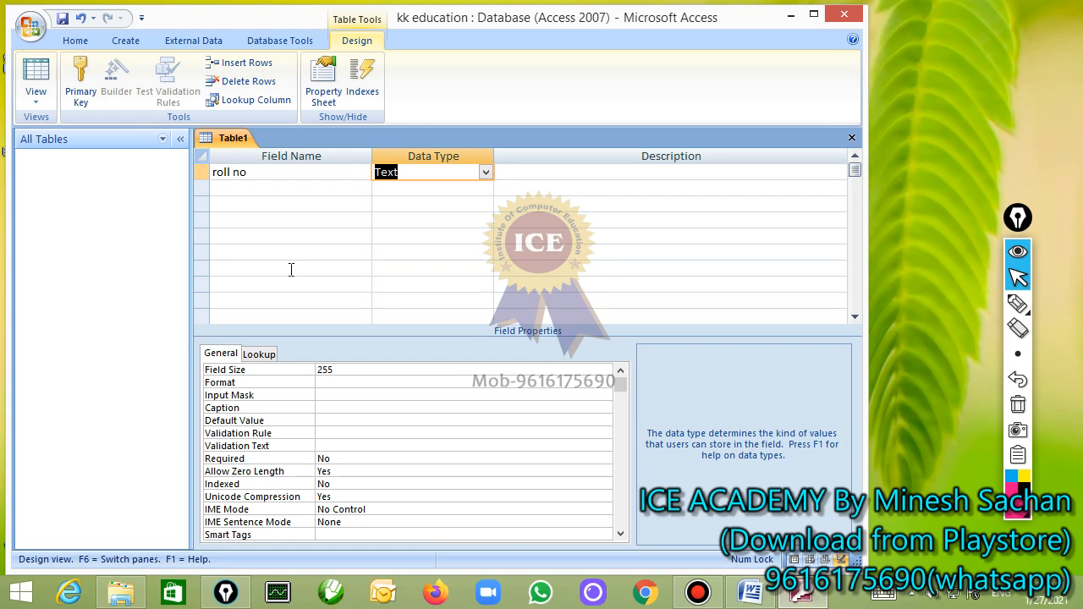
{"action": "key", "text": "Tab"}
{"action": "key", "text": "Tab"}
{"action": "type", "text": "st"}
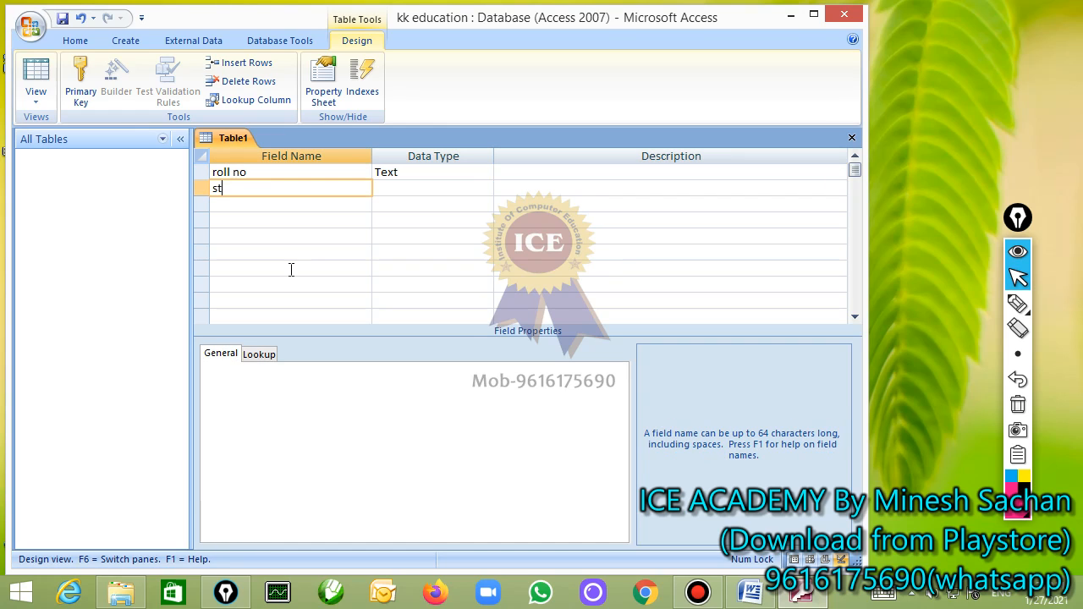
{"action": "type", "text": "udent name"}
{"action": "key", "text": "Tab"}
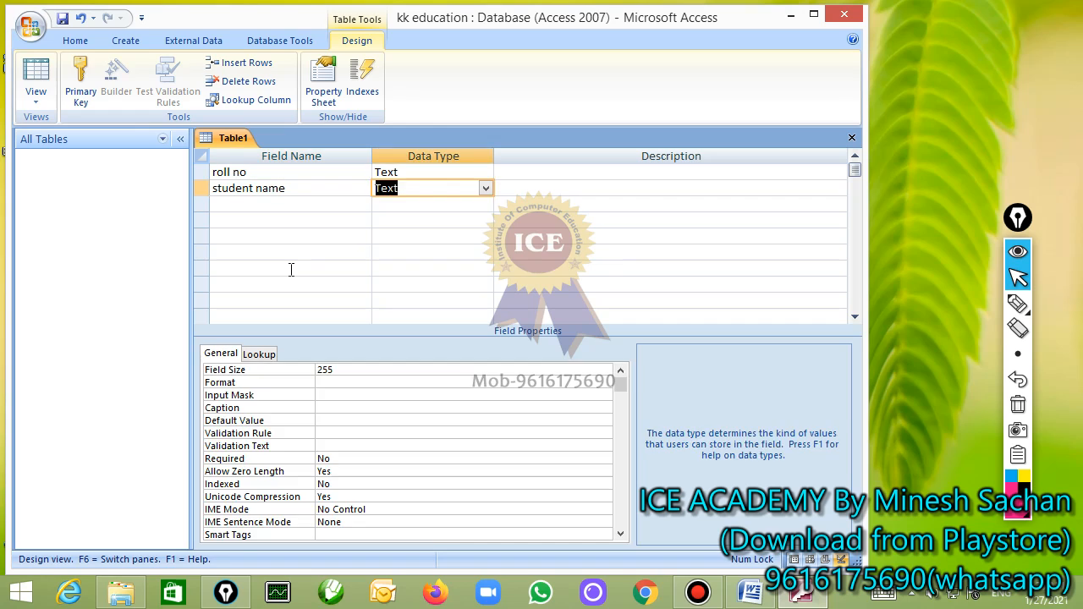
{"action": "key", "text": "Tab"}
{"action": "key", "text": "Tab"}
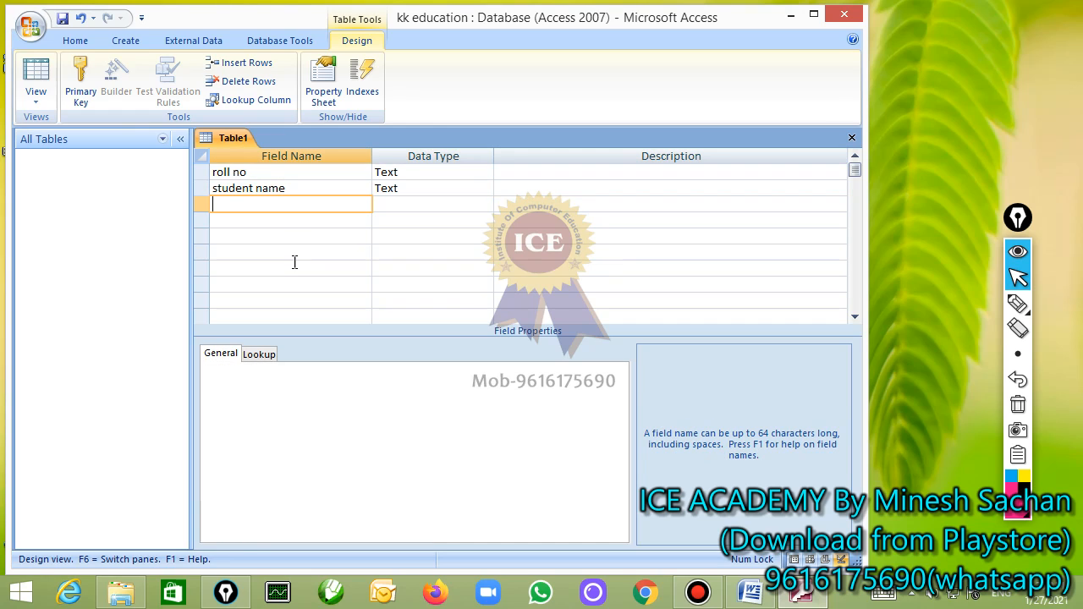